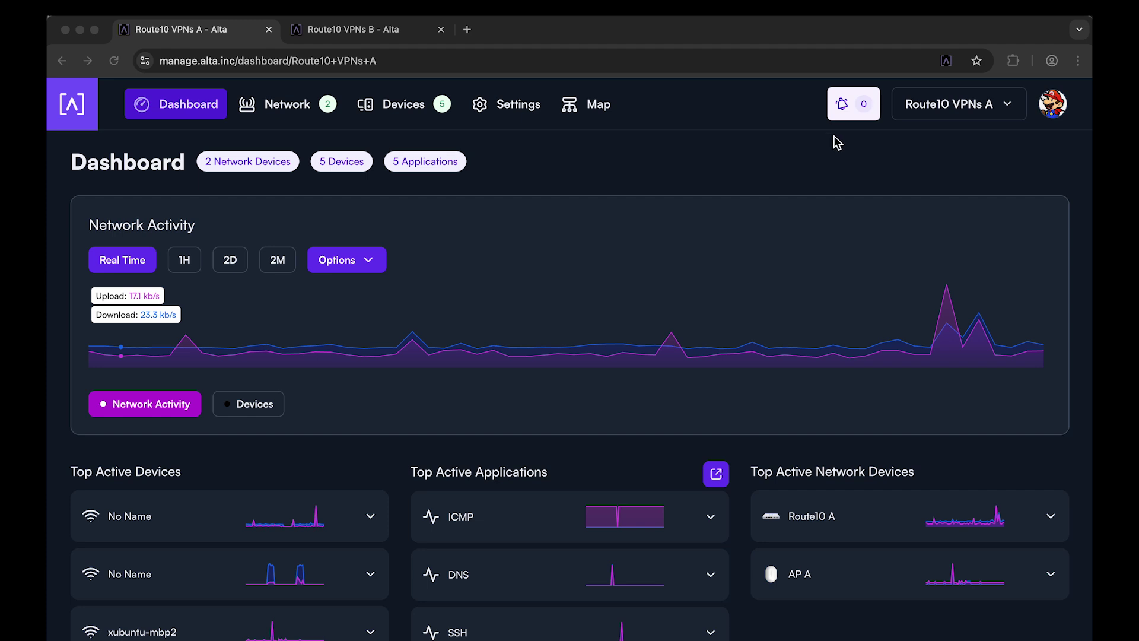
Bring the browser forward and show the Route10 VPNs A site's network device list.
left_click(686, 136)
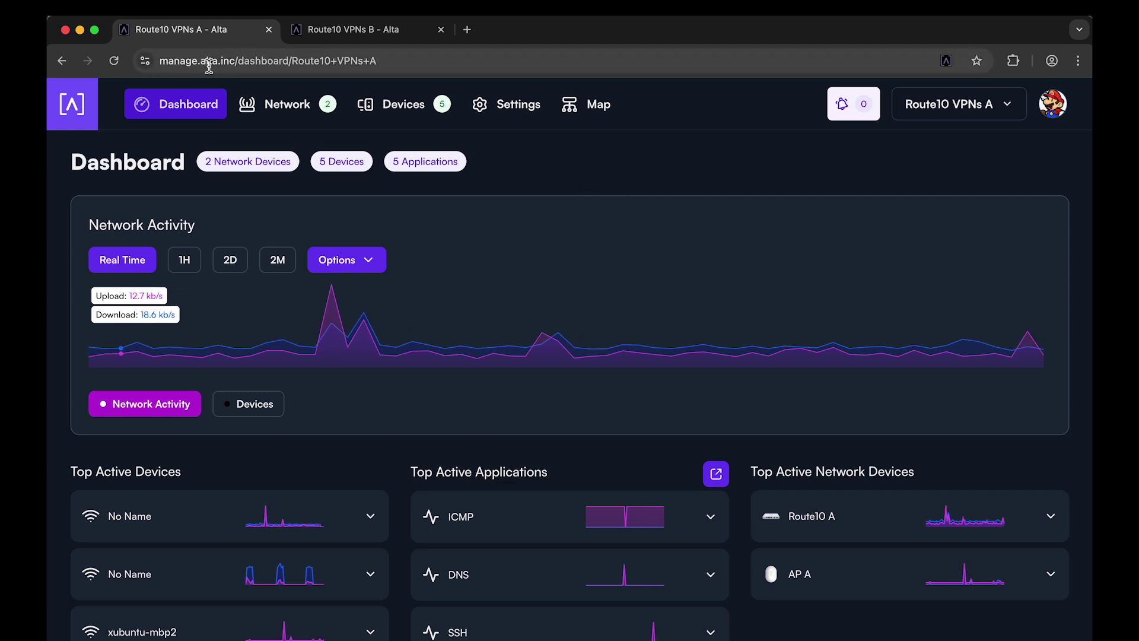
left_click(287, 113)
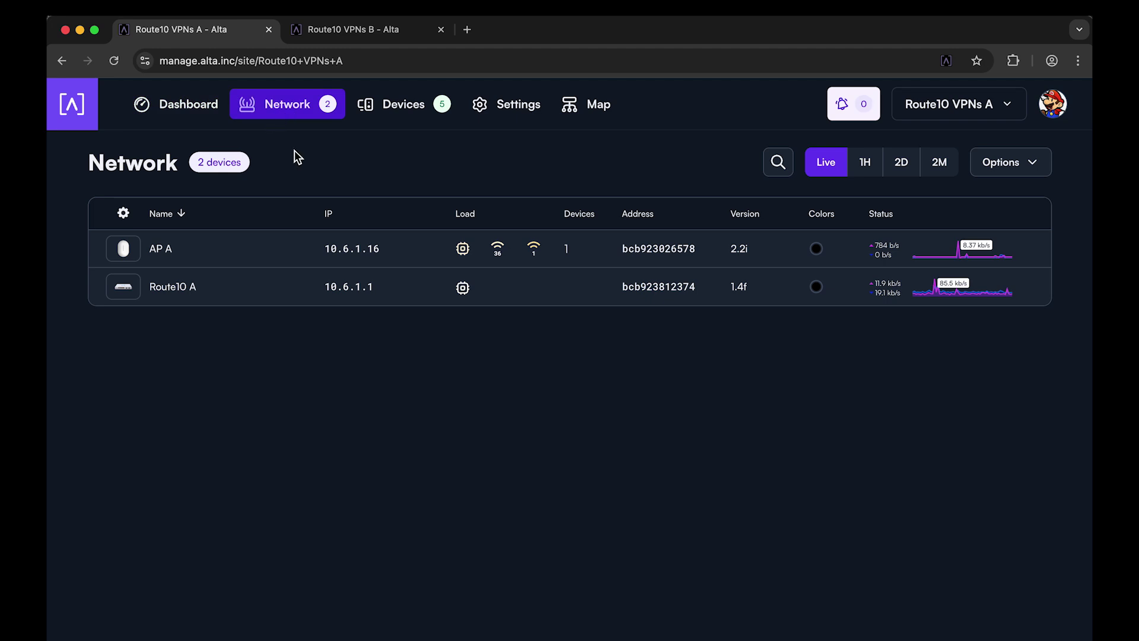
mouse_move(350, 286)
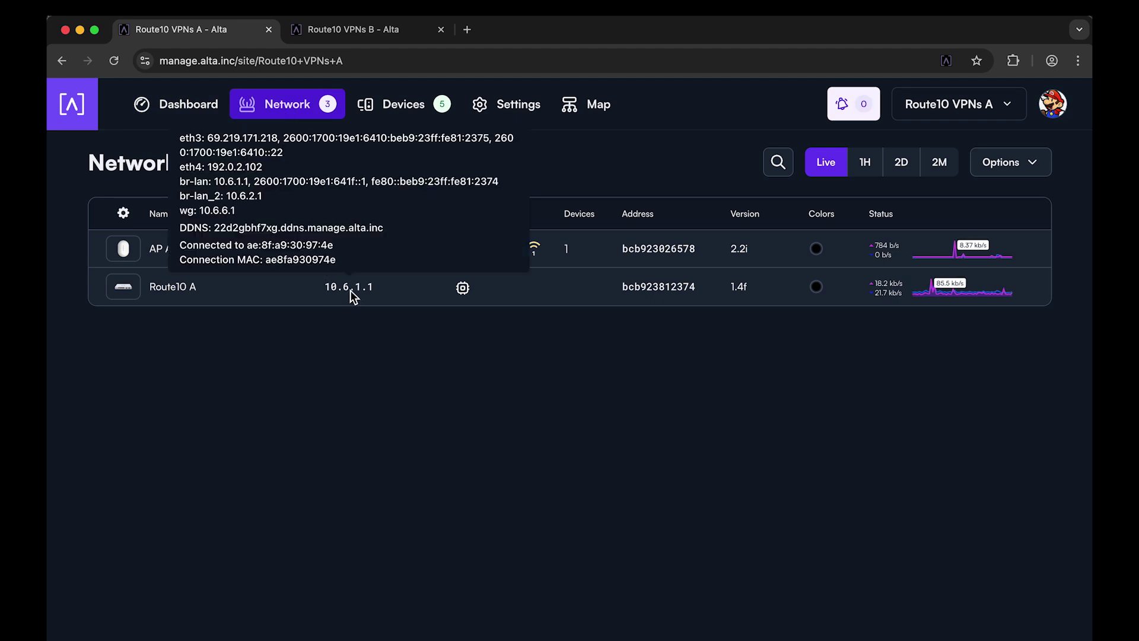
double_click(213, 170)
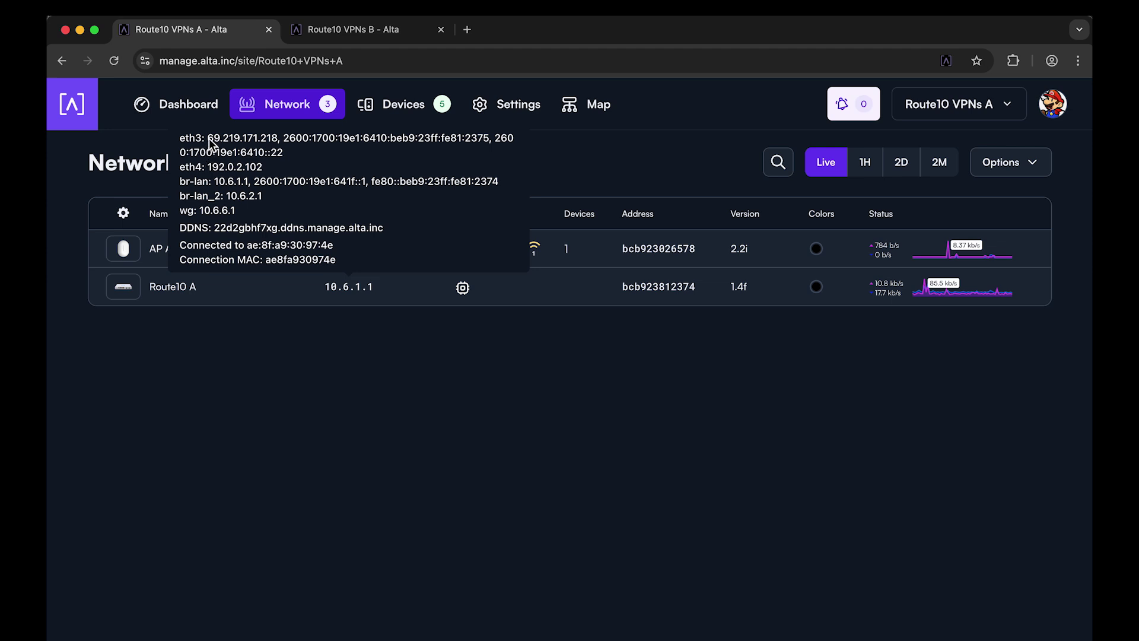
left_click_drag(208, 137, 278, 145)
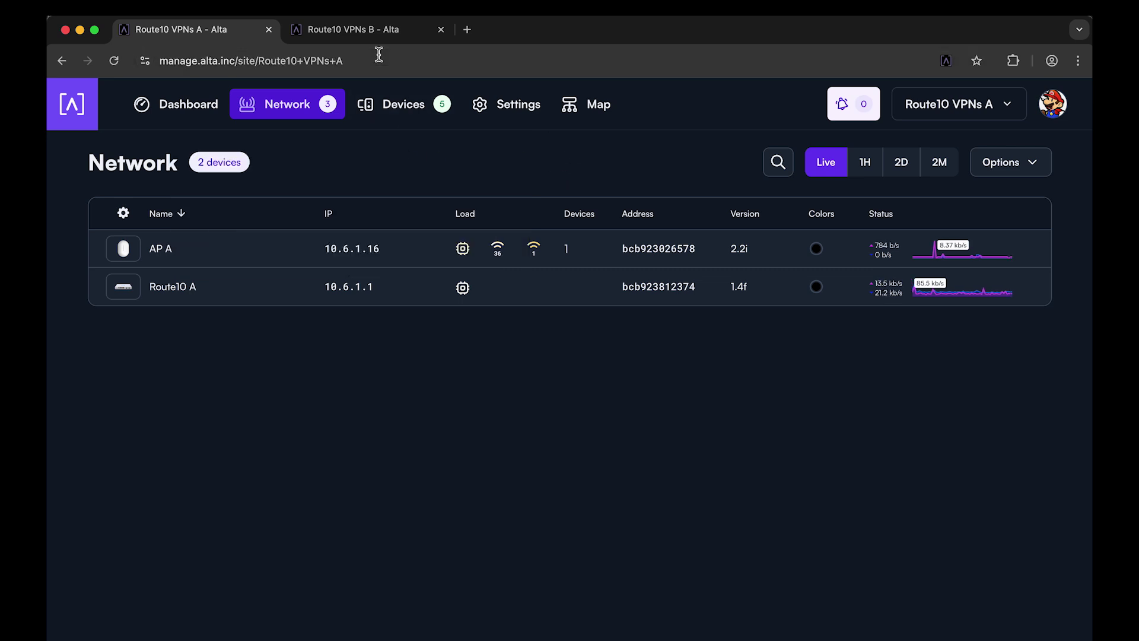
left_click(373, 34)
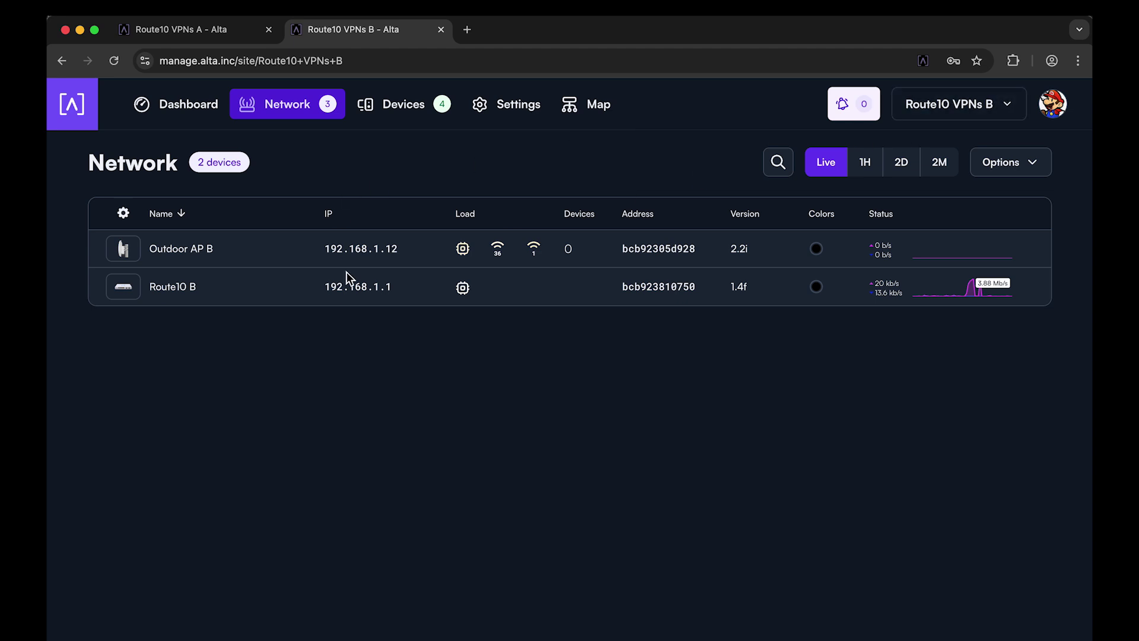
mouse_move(360, 248)
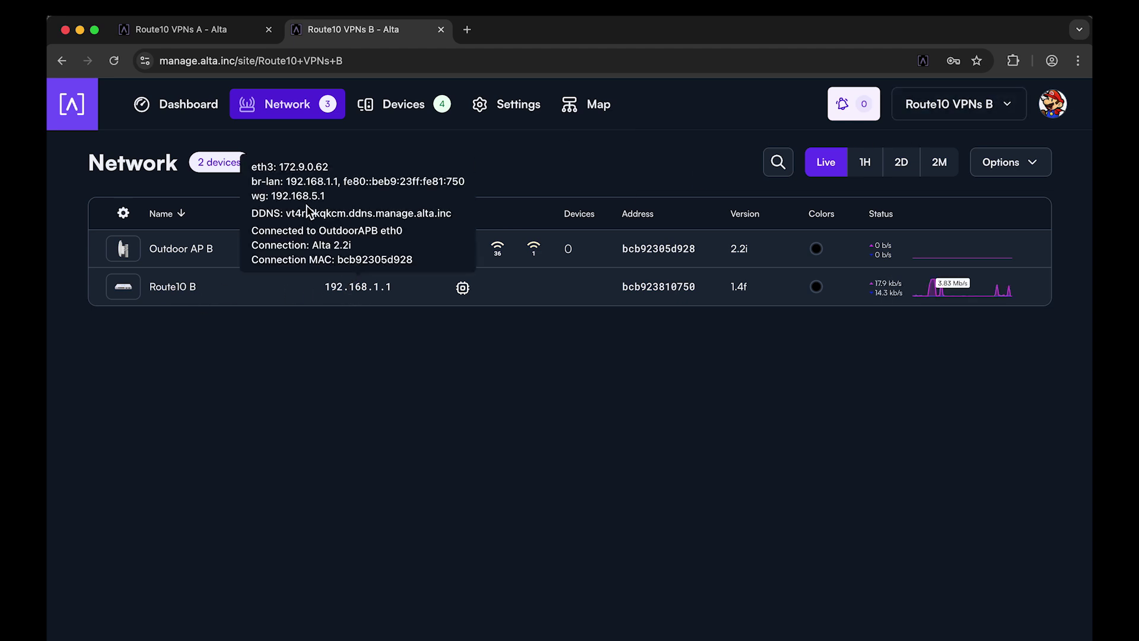
left_click(280, 166)
left_click_drag(280, 168, 331, 168)
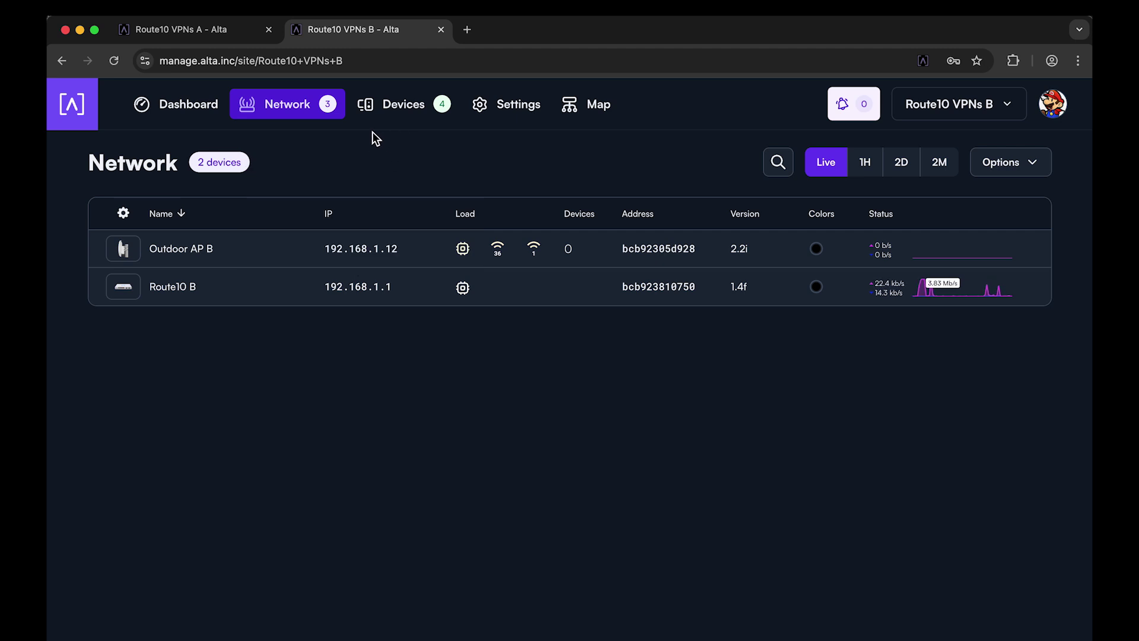
left_click(206, 33)
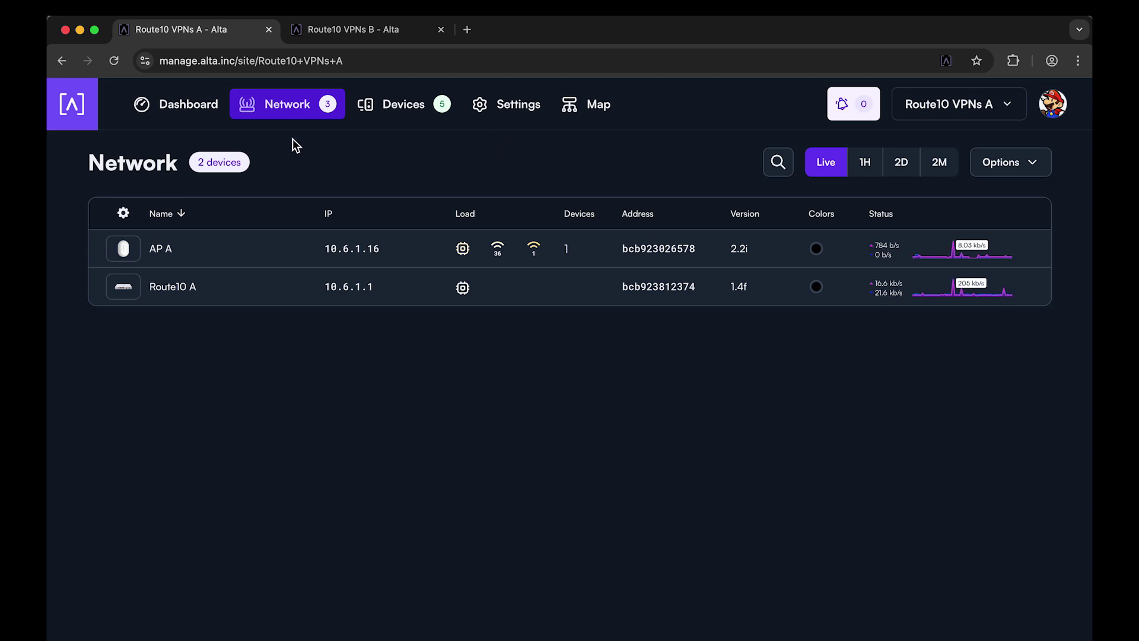
left_click(129, 291)
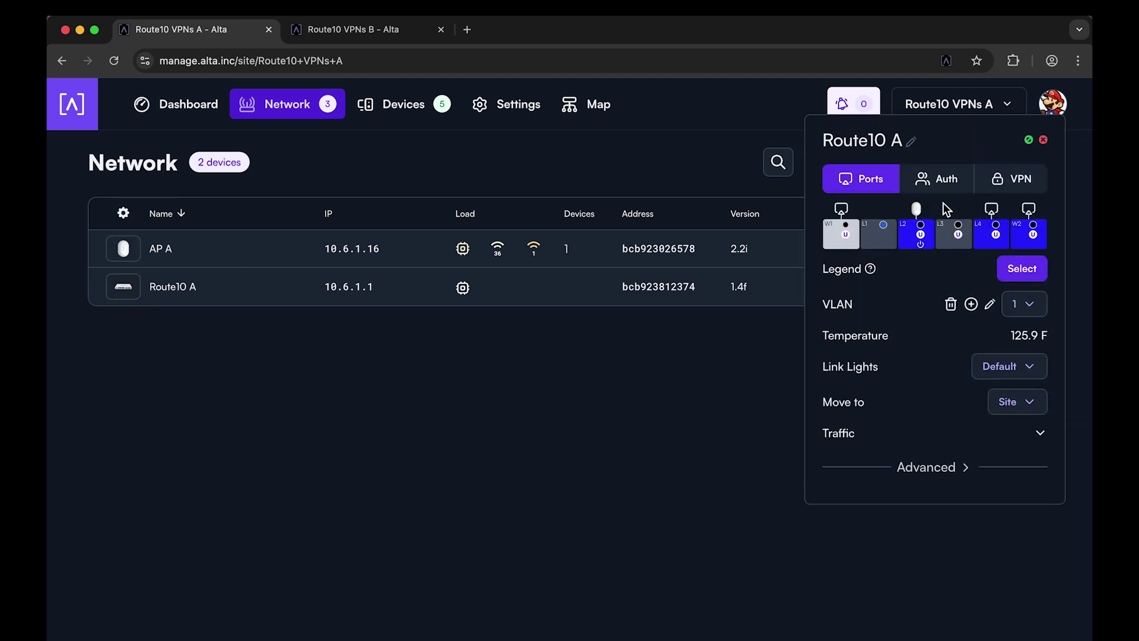
Turn on Route10 A's IPsec server and select its certificate hostname.
left_click(1017, 182)
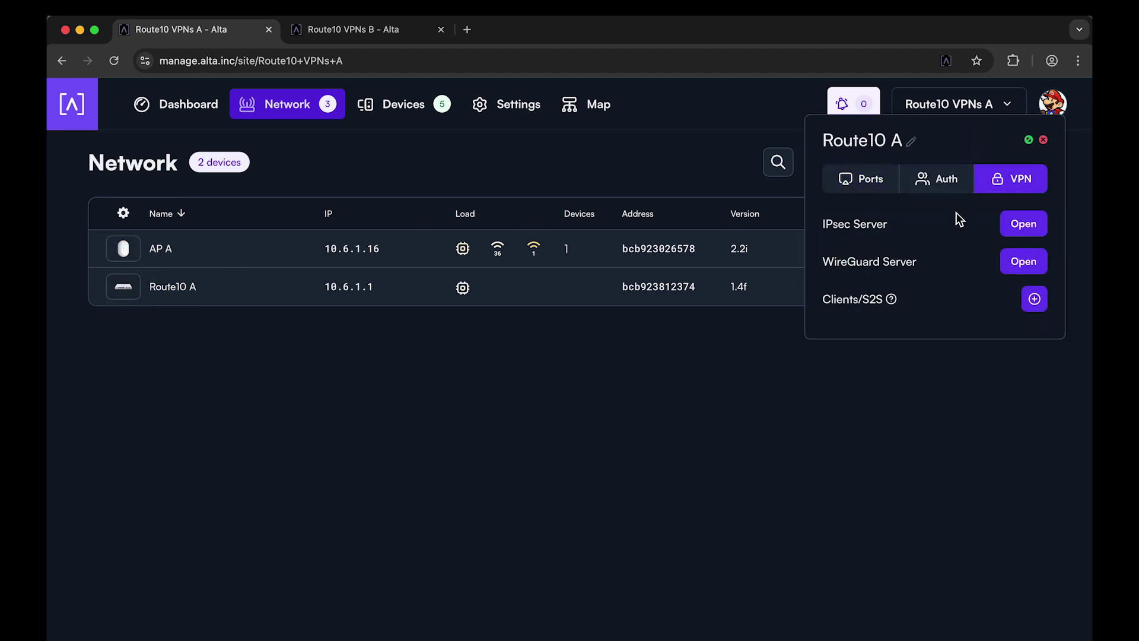
left_click(1022, 227)
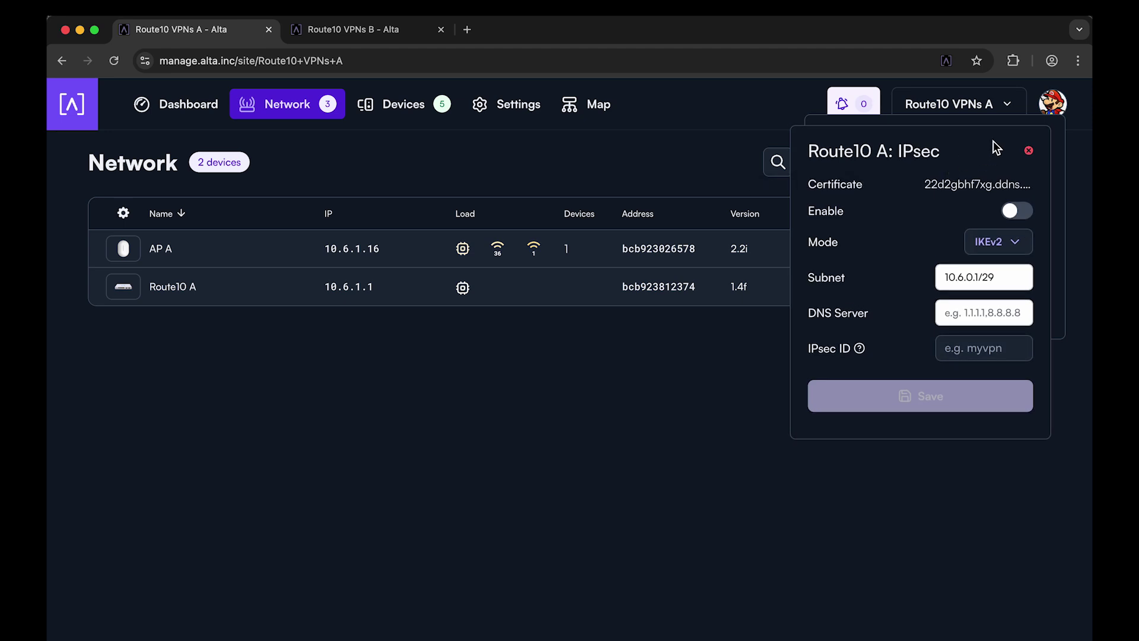
left_click(1009, 219)
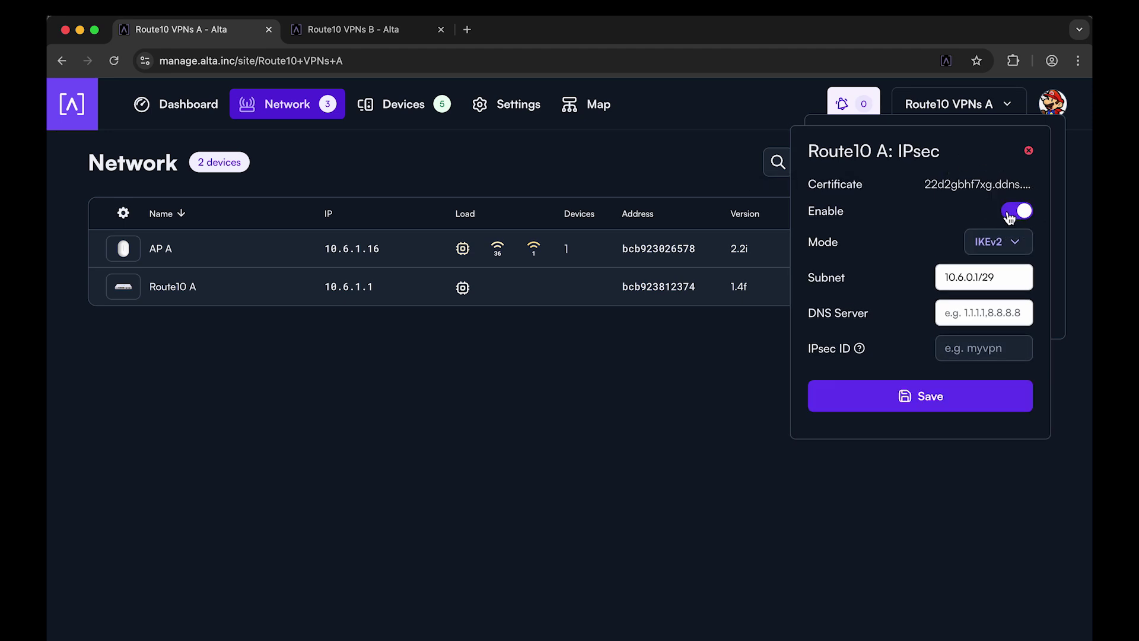
triple_click(873, 182)
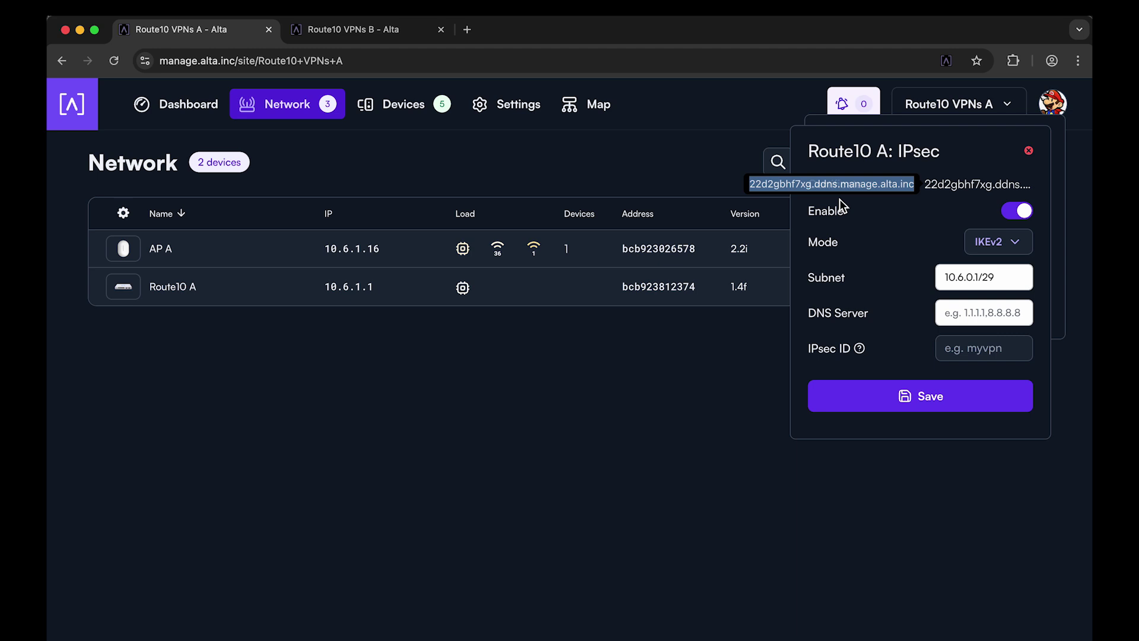
left_click(839, 198)
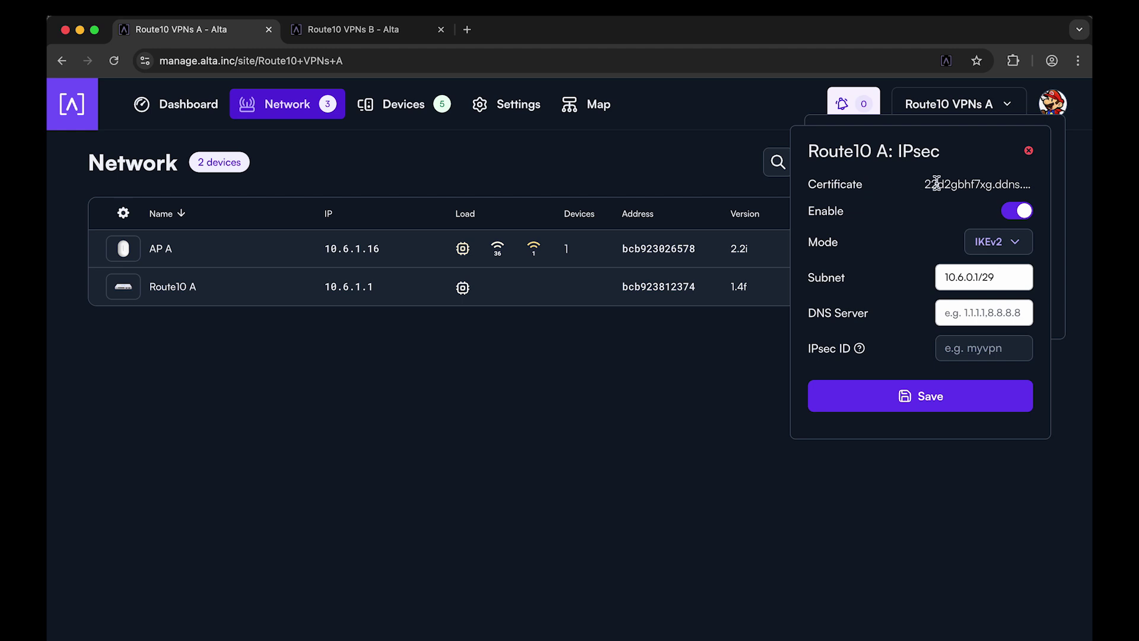
triple_click(868, 183)
left_click(941, 216)
Keep the IKEv2 server subnet 10.6.0.1/29 and save the IPsec server settings.
left_click(1004, 280)
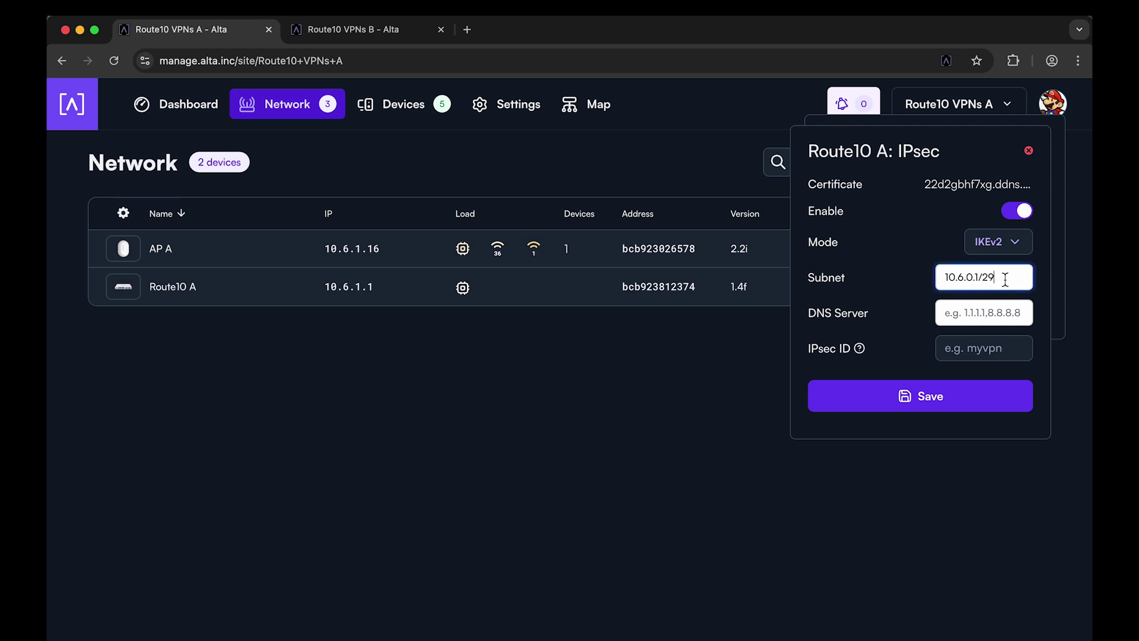
left_click(945, 277)
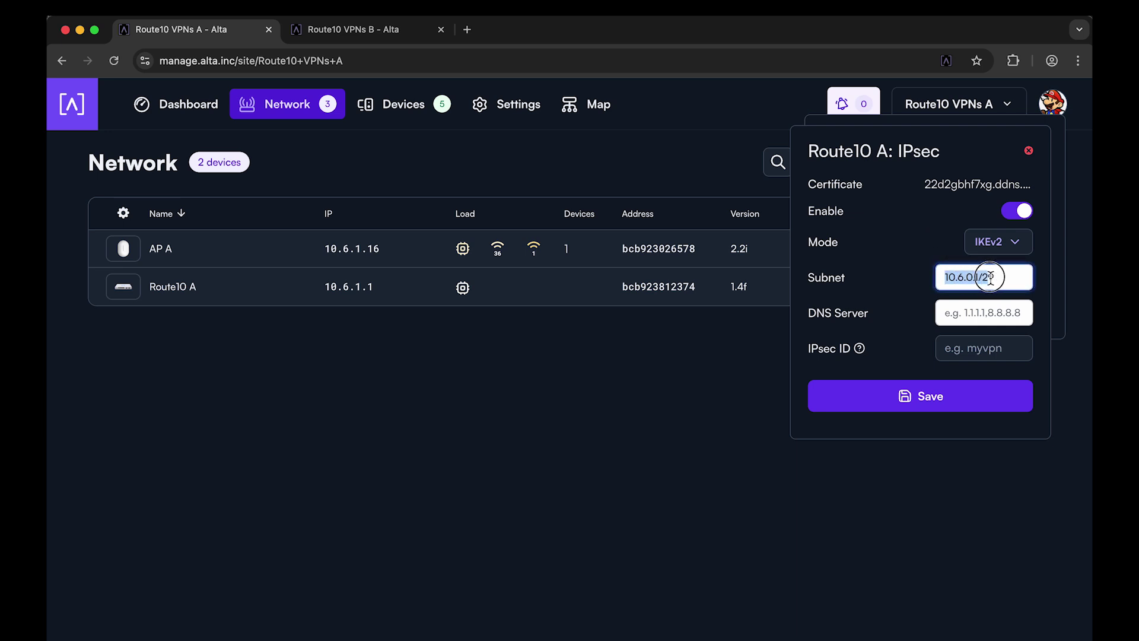
left_click(1002, 277)
left_click(920, 397)
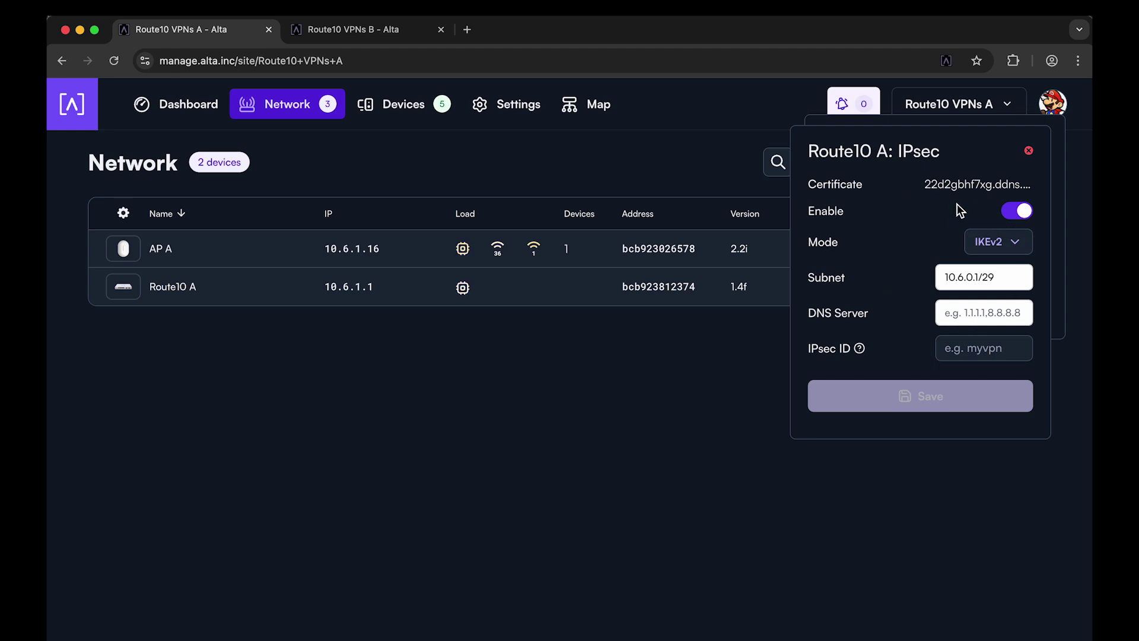
left_click(1028, 151)
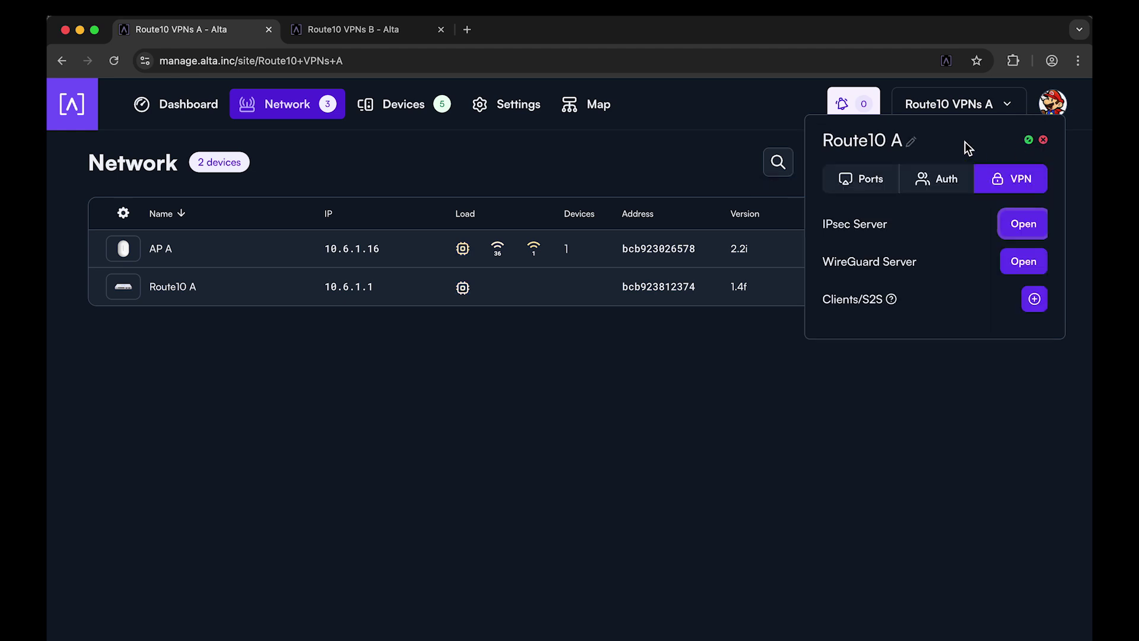
Enable authentication with a secret on Route10 A and start a new user entry.
left_click(945, 182)
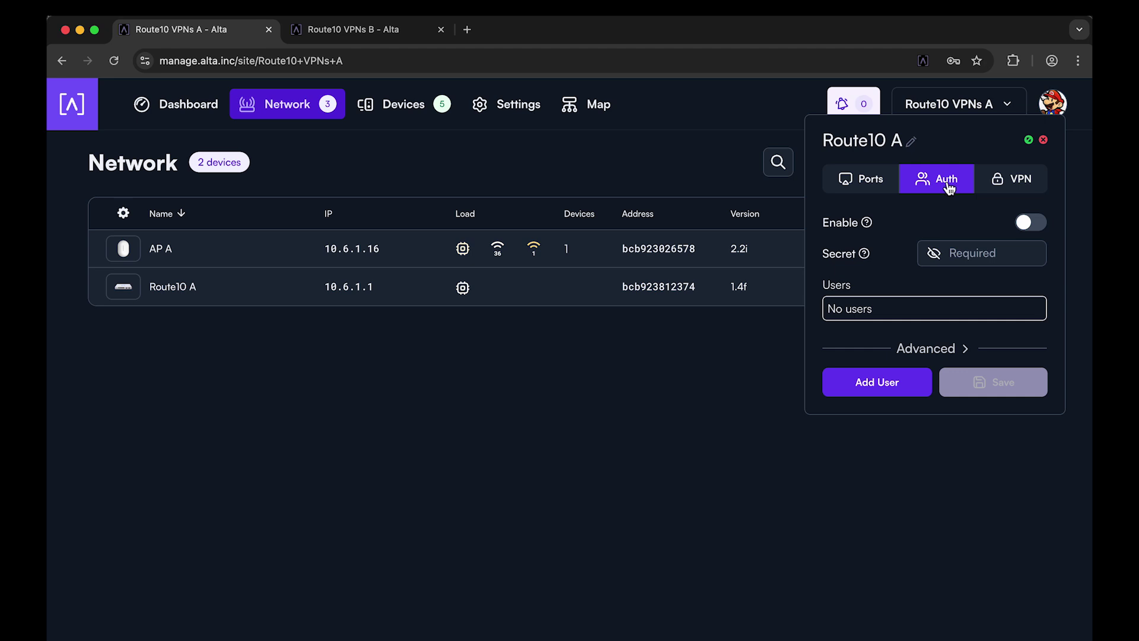
left_click(1032, 228)
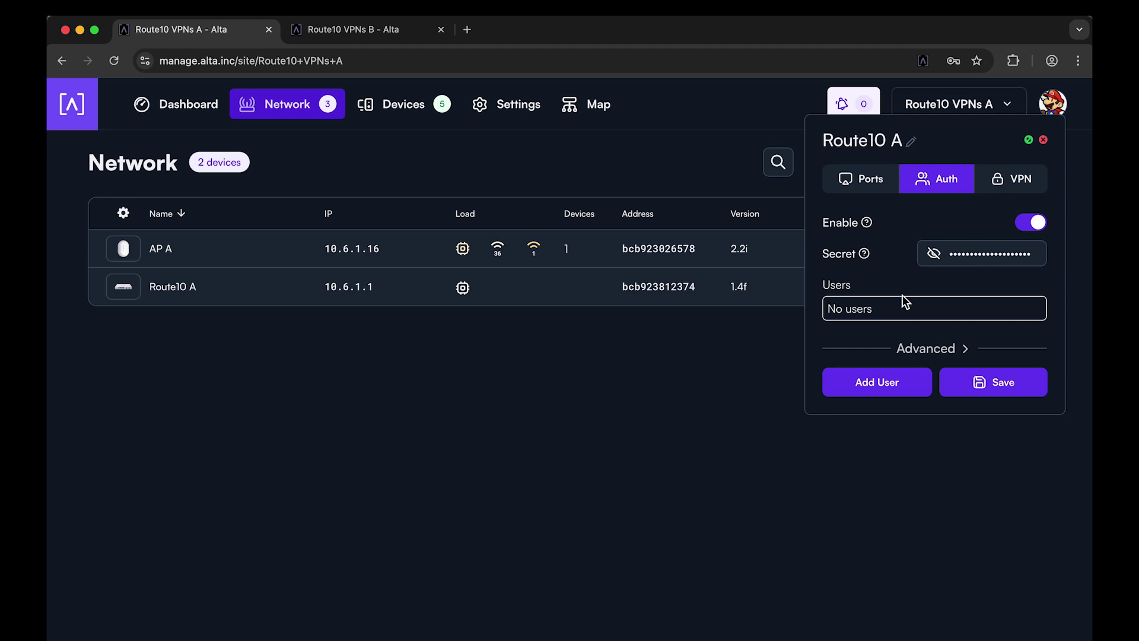
left_click(896, 385)
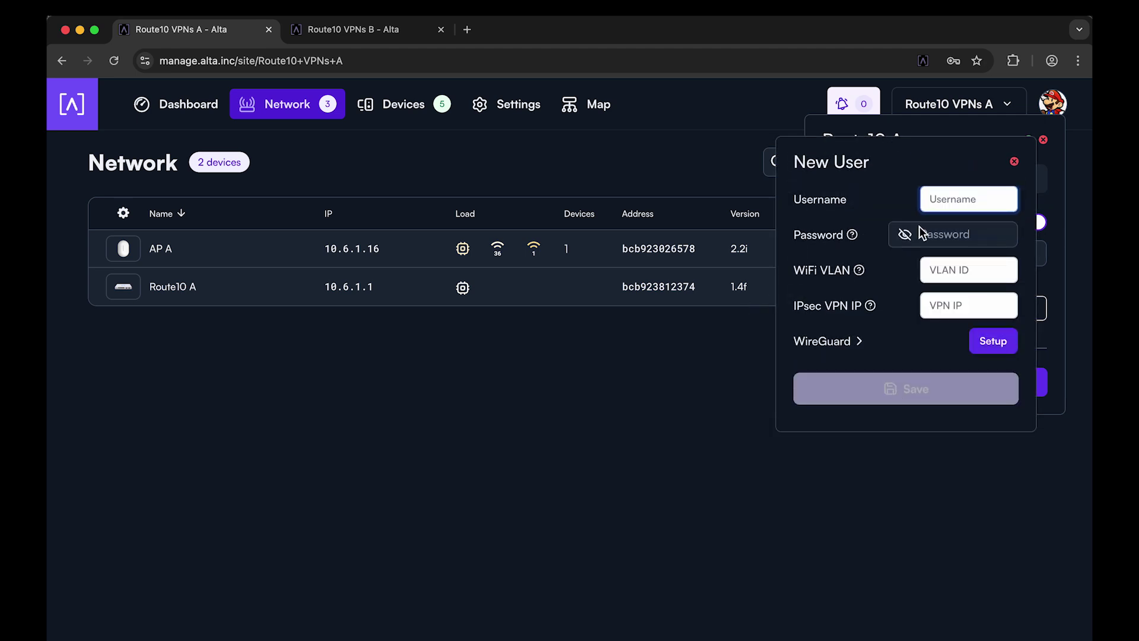
type("myuser")
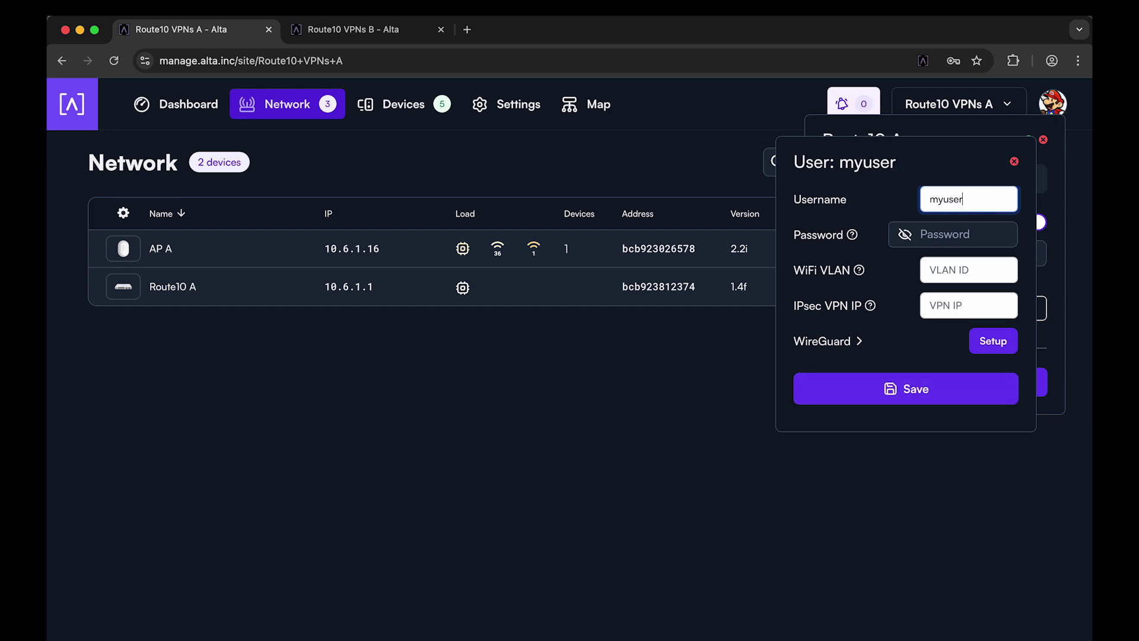
Add authentication user myuser with a password on Route10 A.
left_click(973, 238)
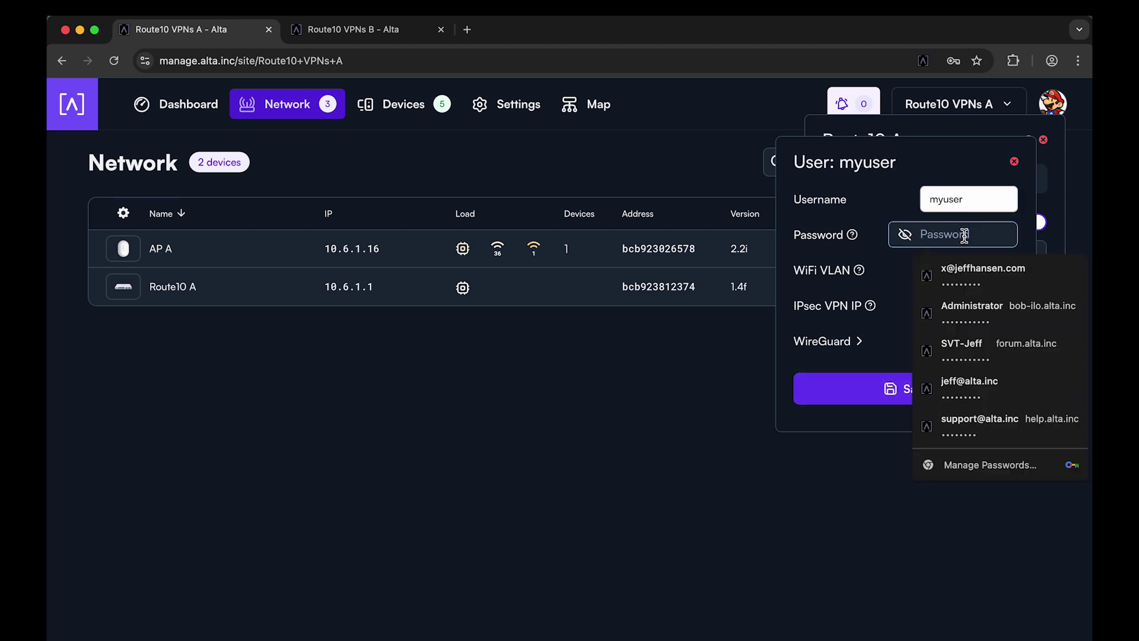
type("m")
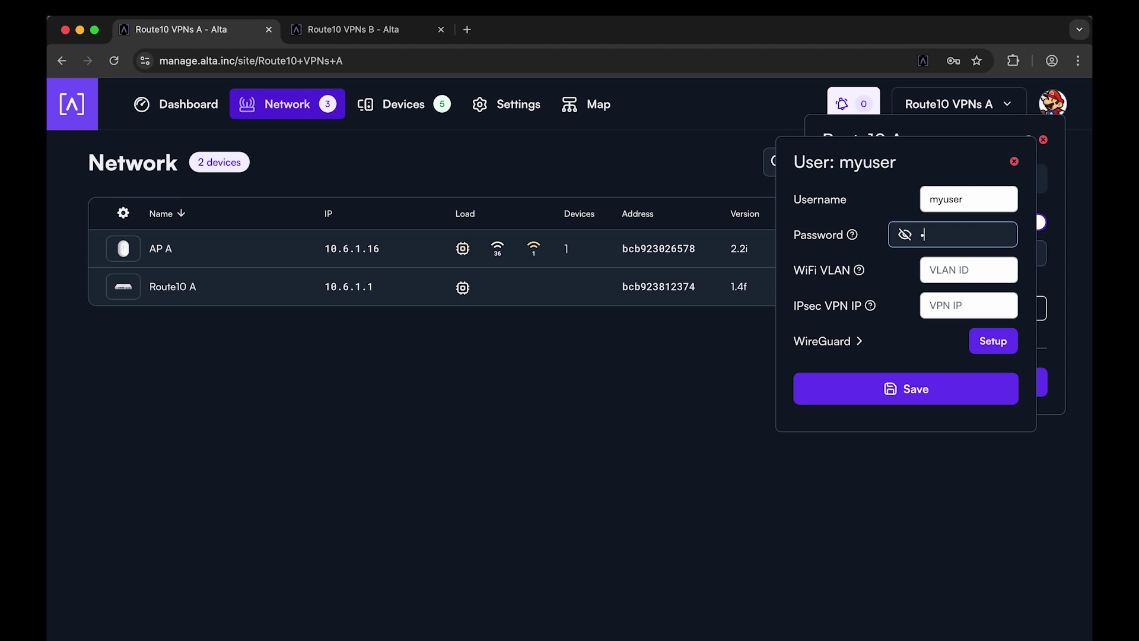
type("ypassword")
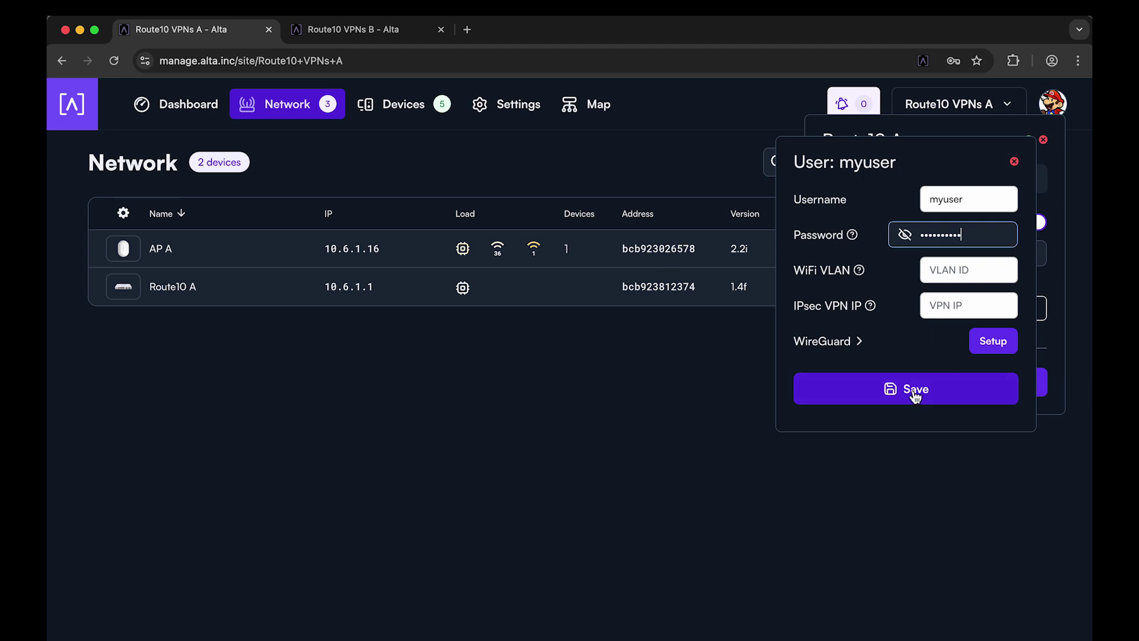
left_click(939, 392)
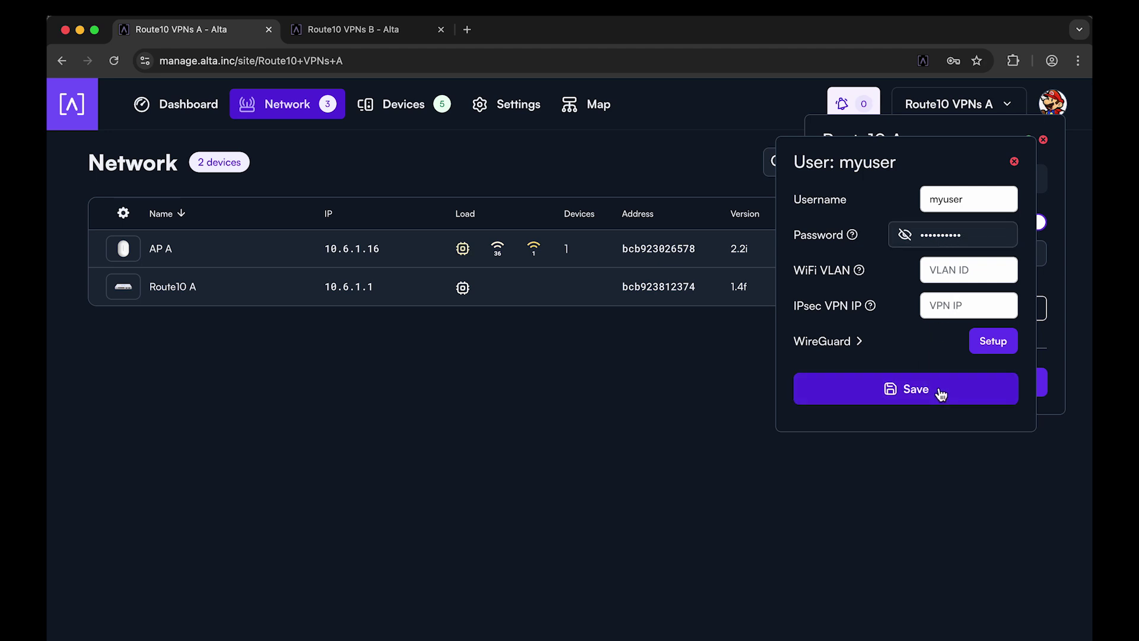
left_click(1014, 163)
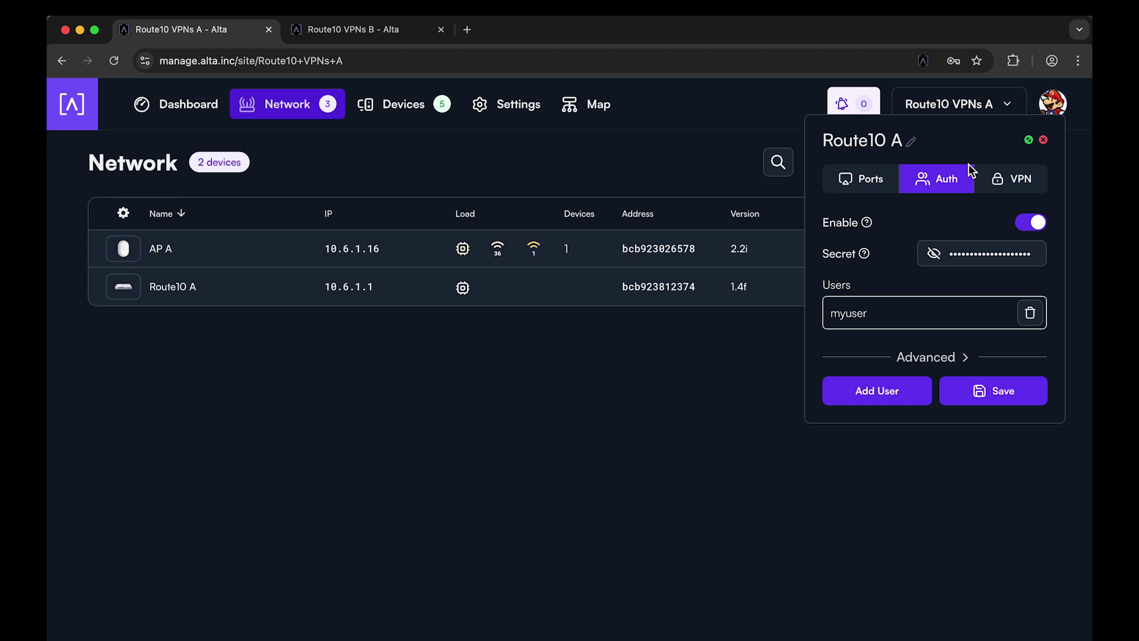
left_click(997, 182)
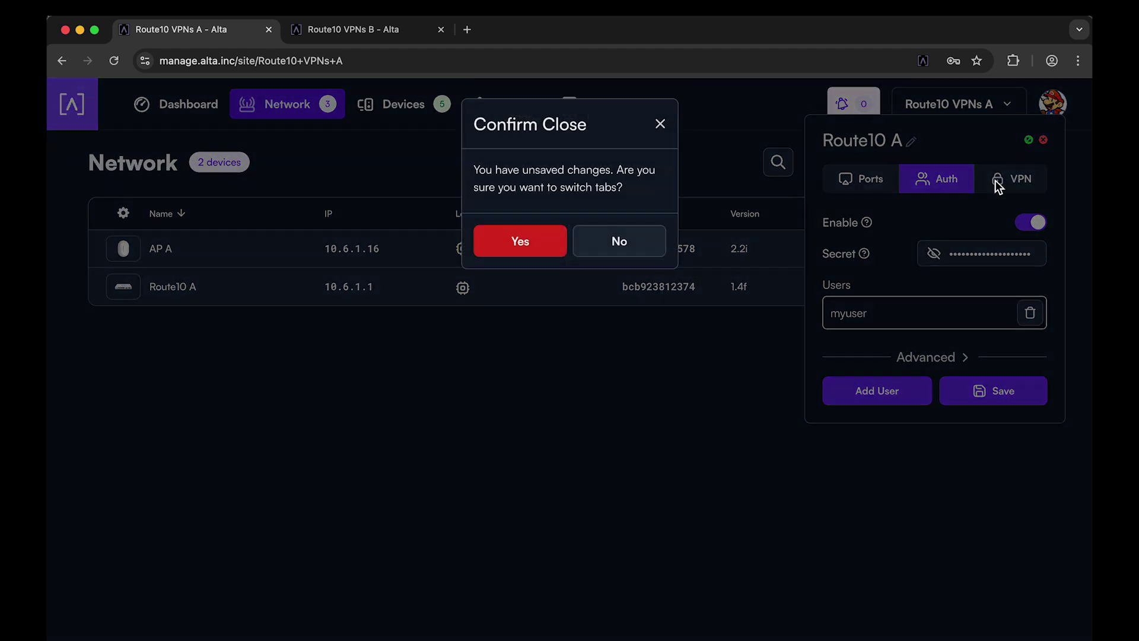
Save Route10 A's authentication settings and copy the IPsec server's DDNS hostname.
left_click(661, 125)
left_click(998, 391)
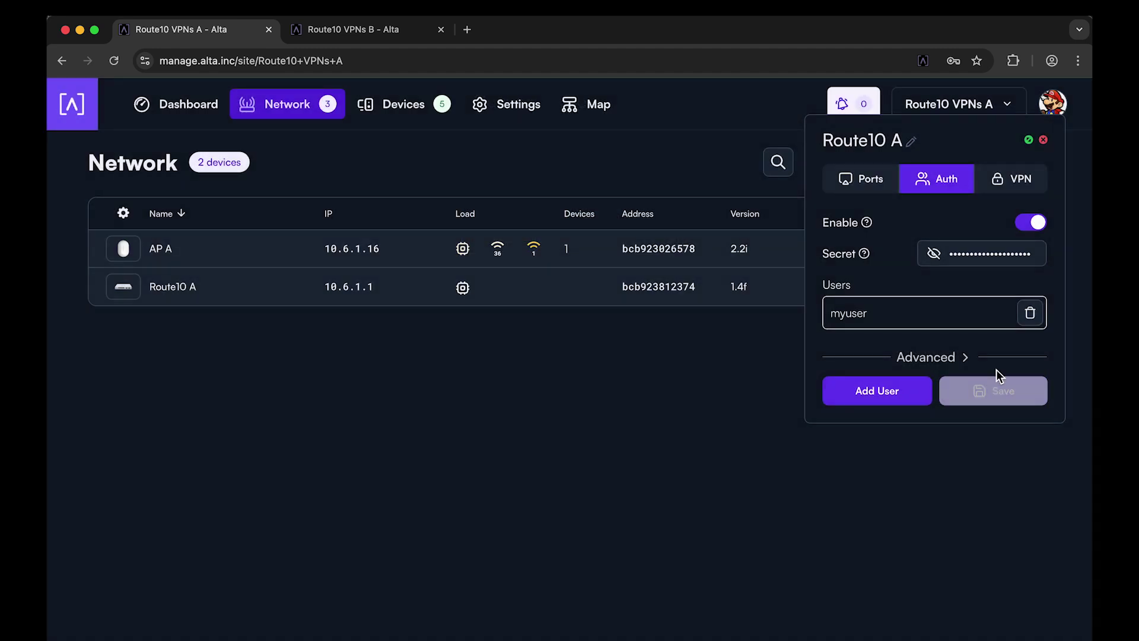
left_click(1009, 184)
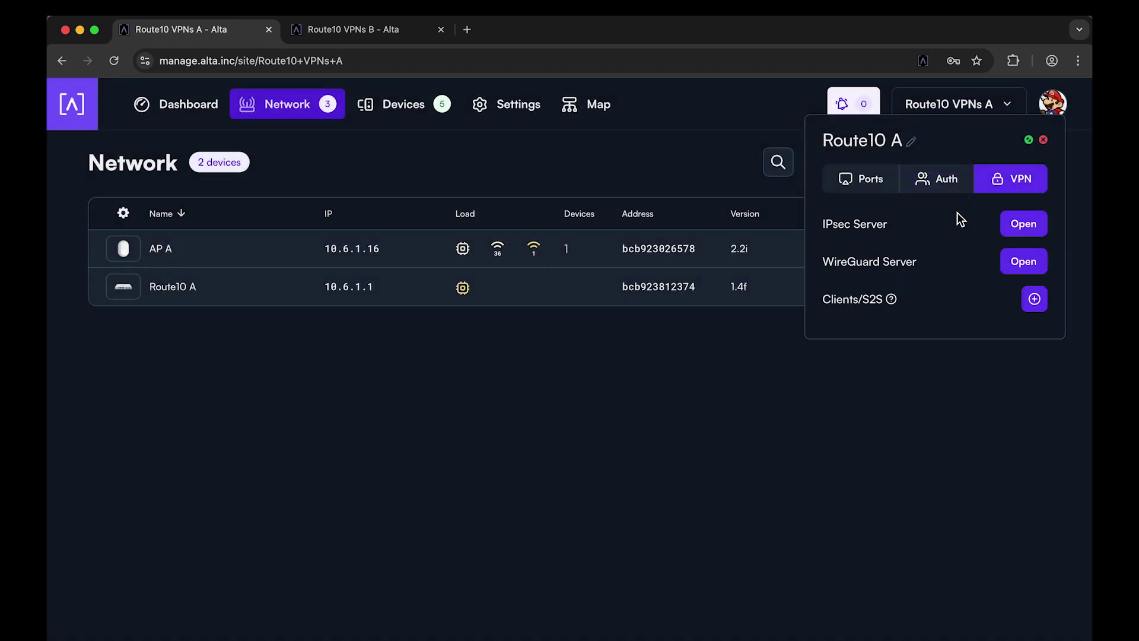
left_click(1011, 226)
mouse_move(948, 205)
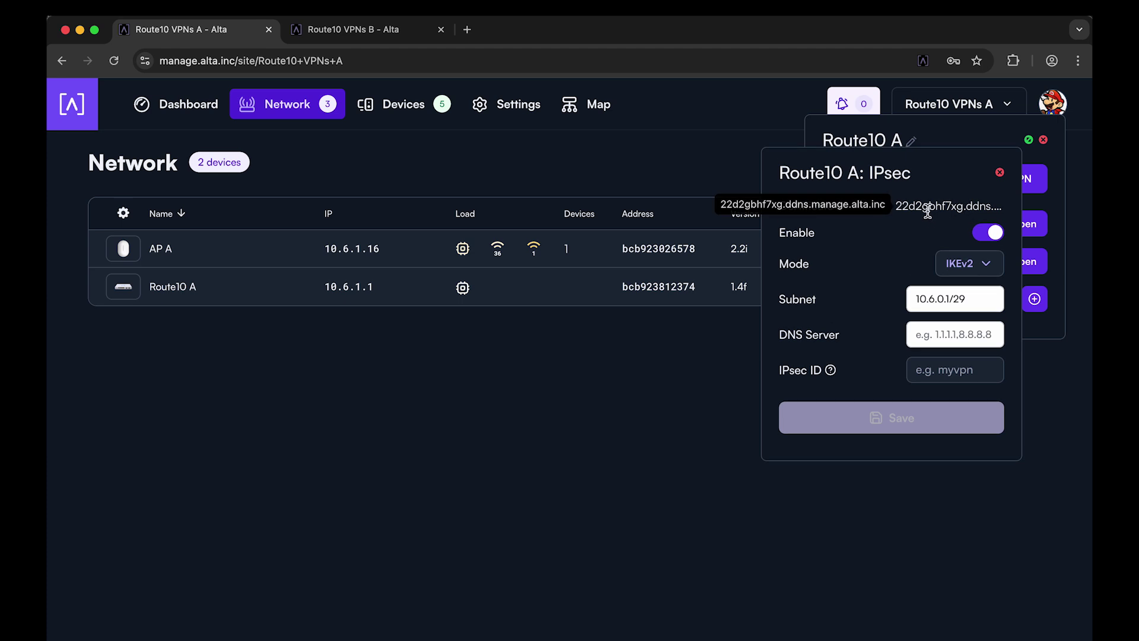
triple_click(784, 207)
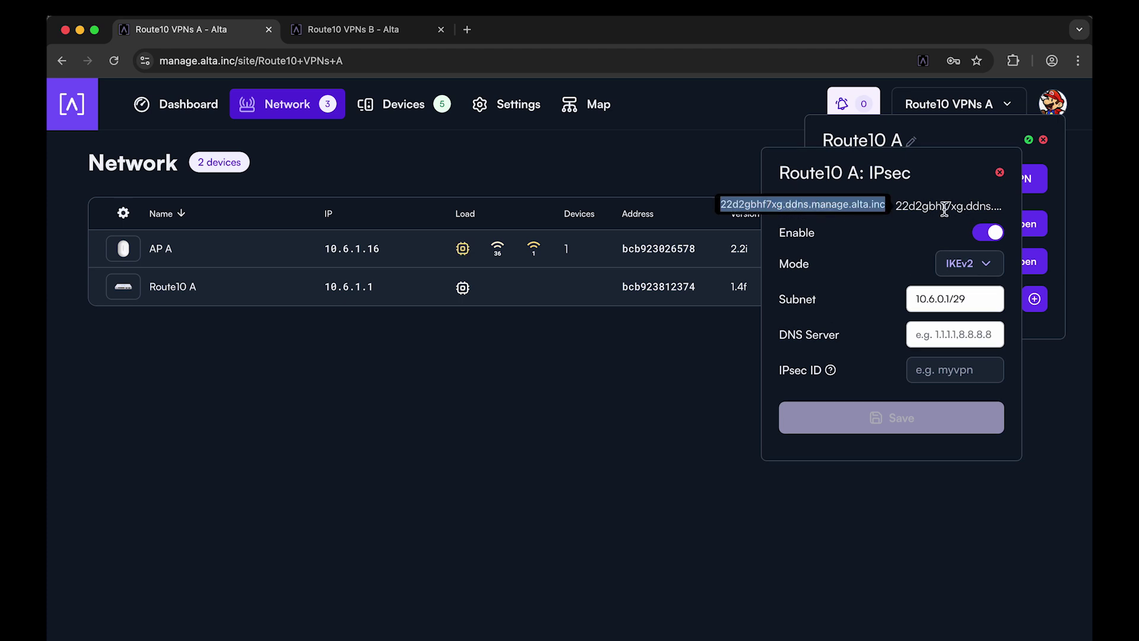
left_click(1000, 174)
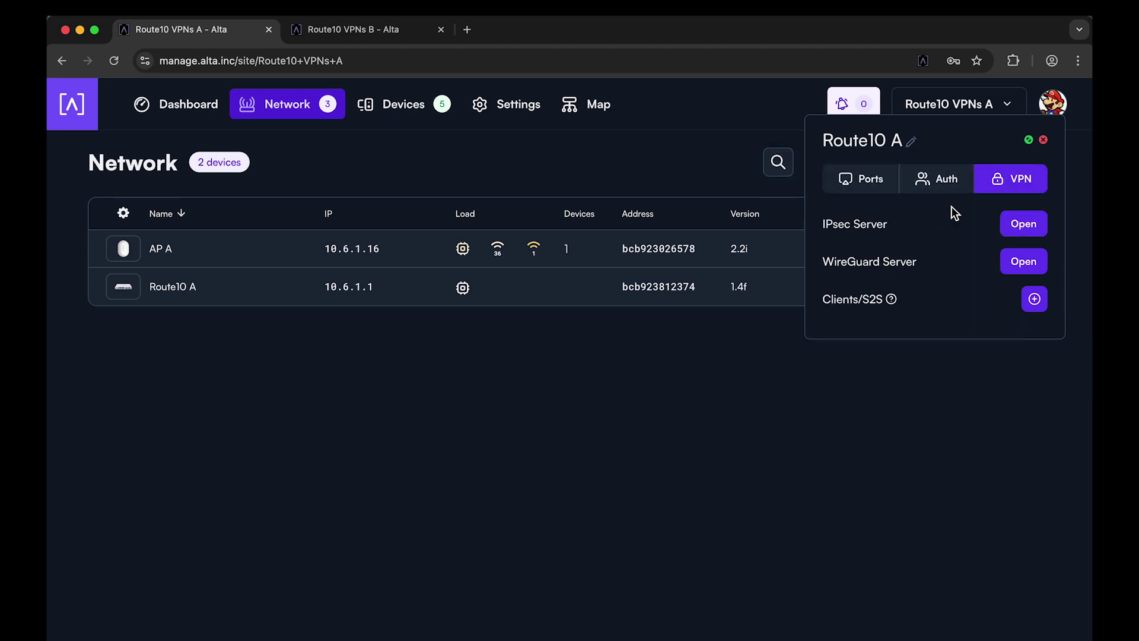
On site B's Route10 B, create a new IPsec site-to-site tunnel named ToSideA.
left_click(372, 32)
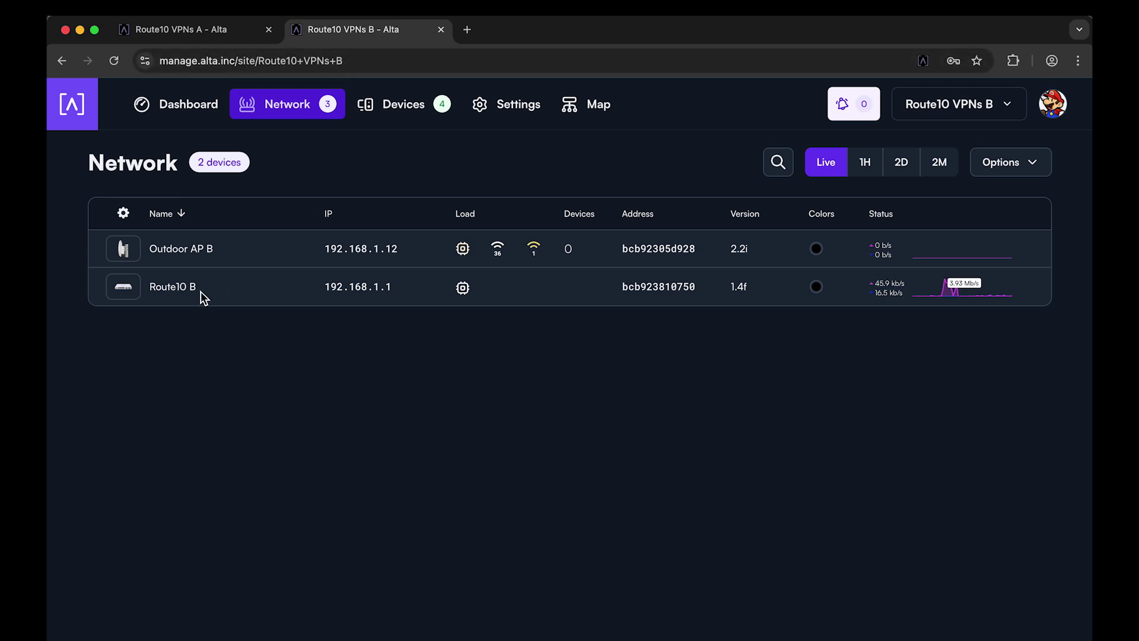
left_click(127, 295)
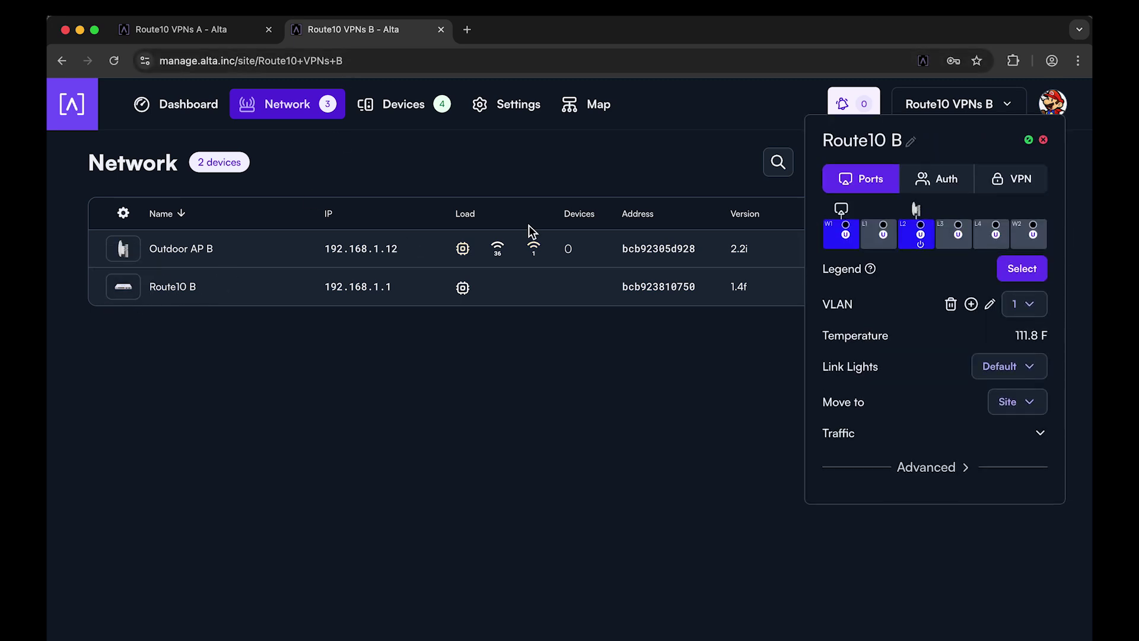
left_click(1029, 187)
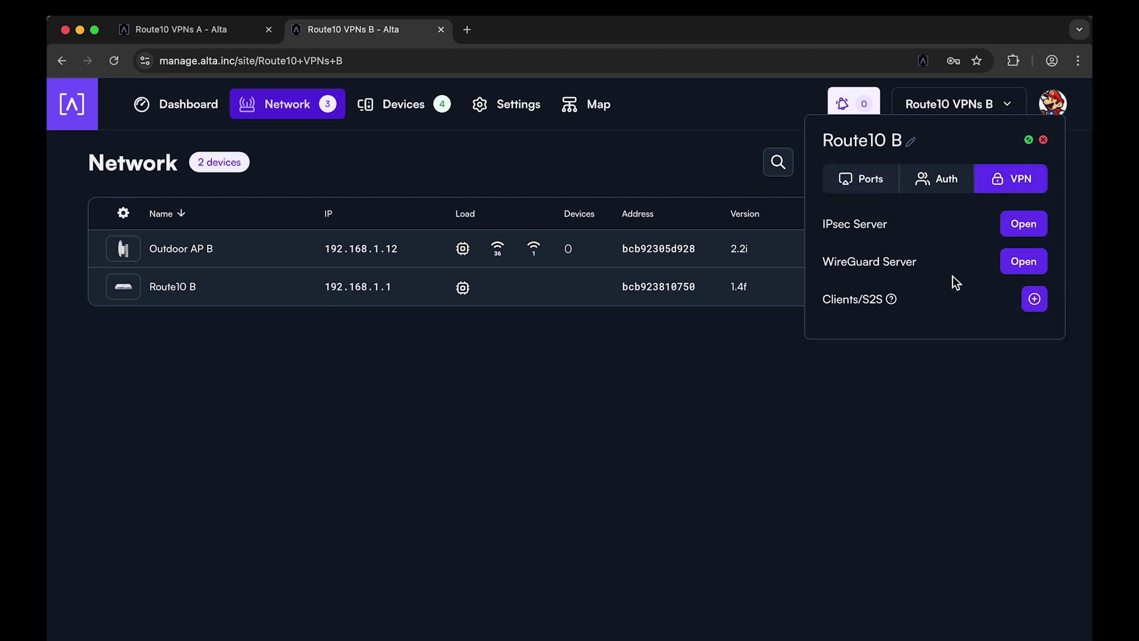
left_click(1034, 299)
left_click(993, 191)
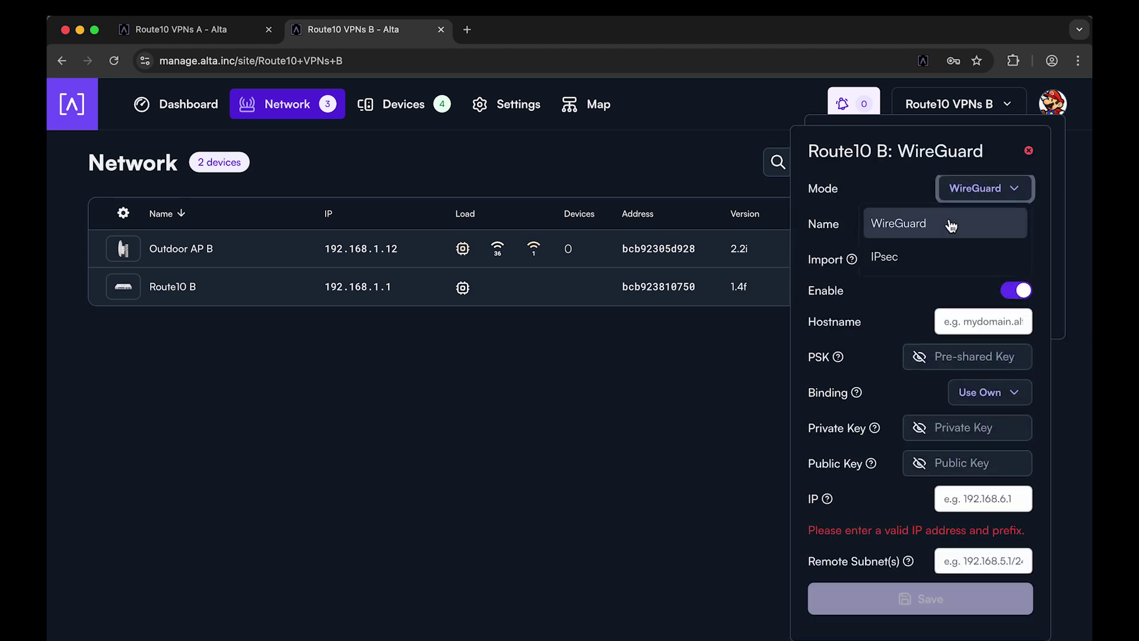
left_click(933, 256)
left_click(988, 224)
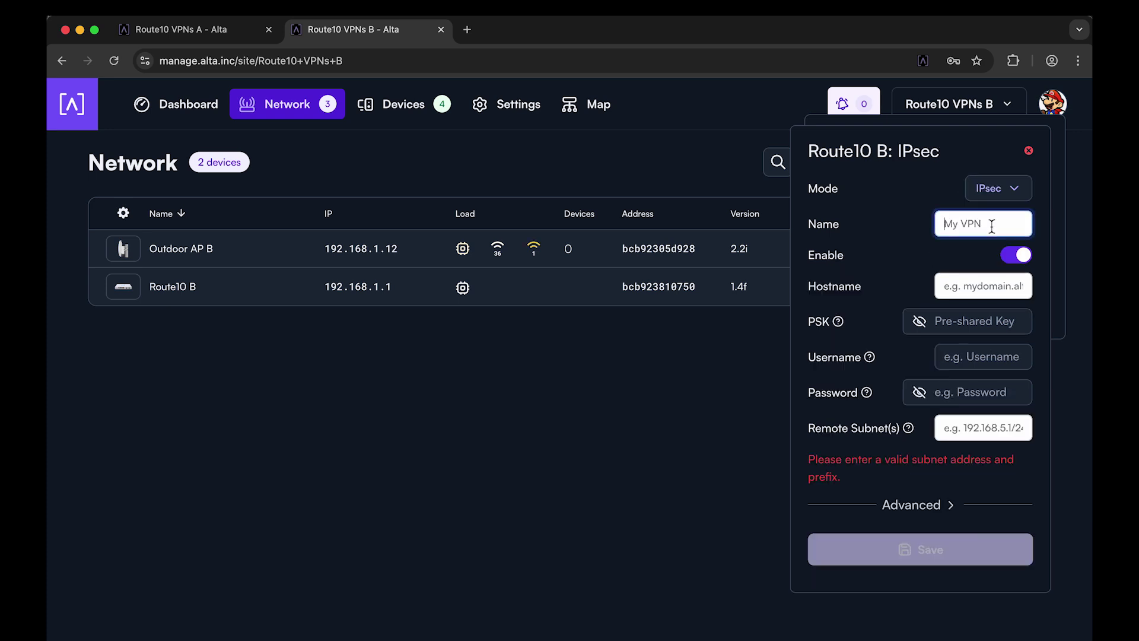
type("ToSideA")
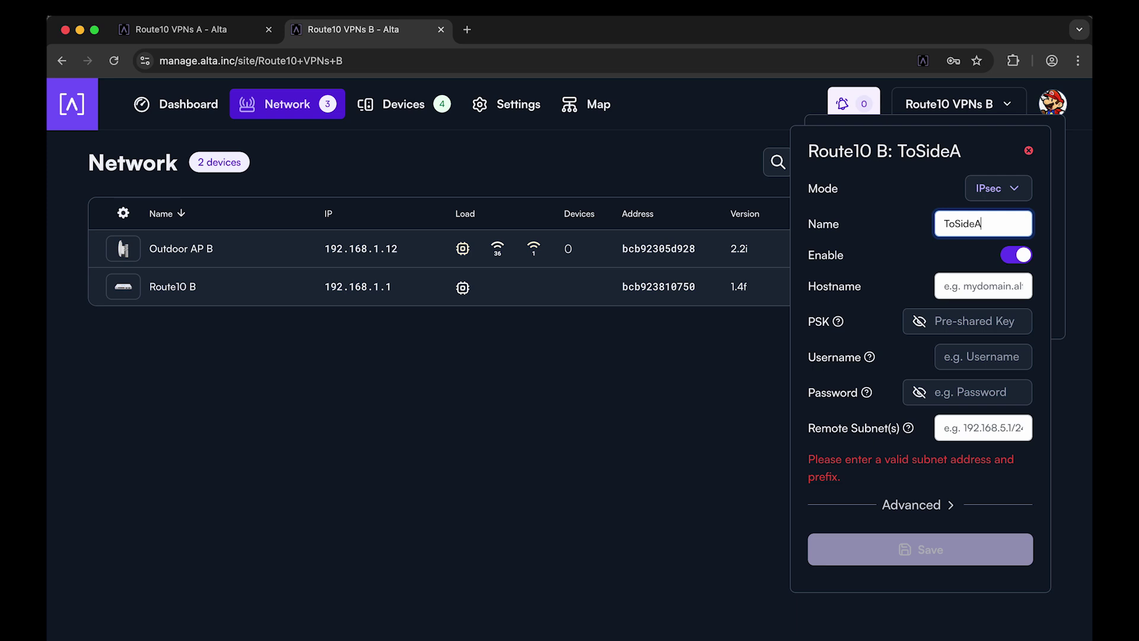
Give ToSideA site A's hostname, user myuser, a password and remote subnet 10.6.1.0/24.
key("super+Tab")
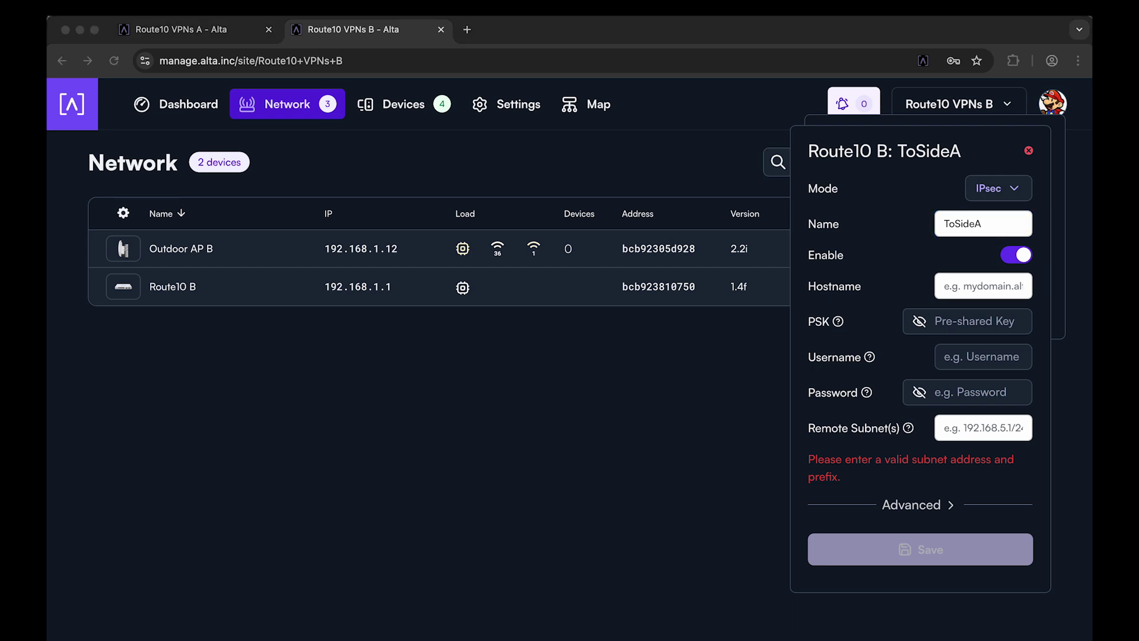
key("super+Tab")
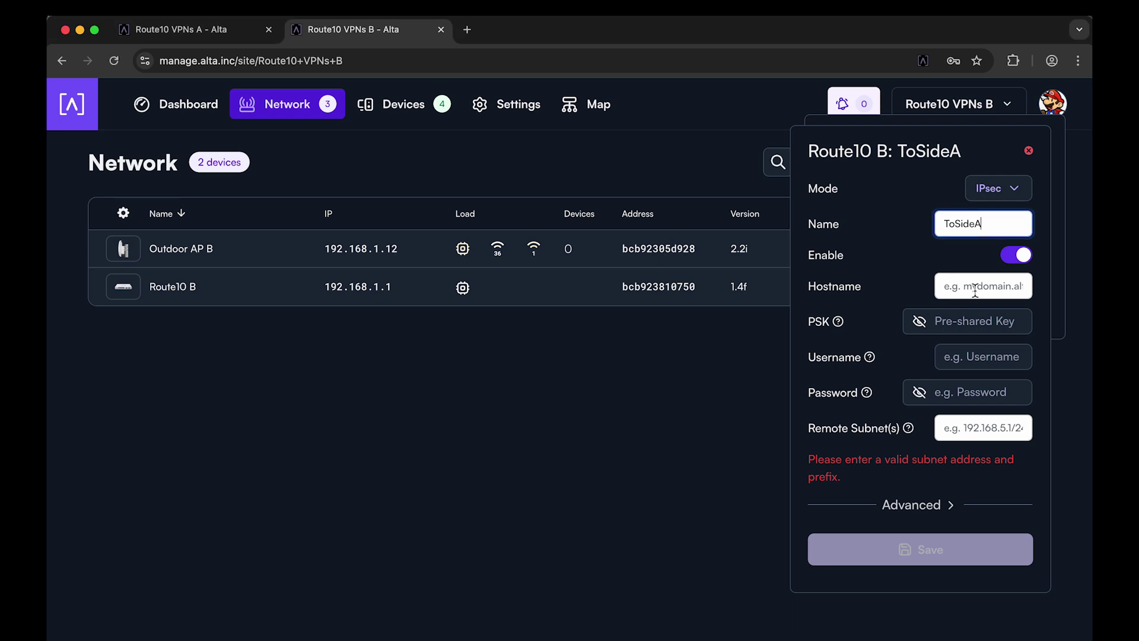
left_click(975, 286)
key("super+v")
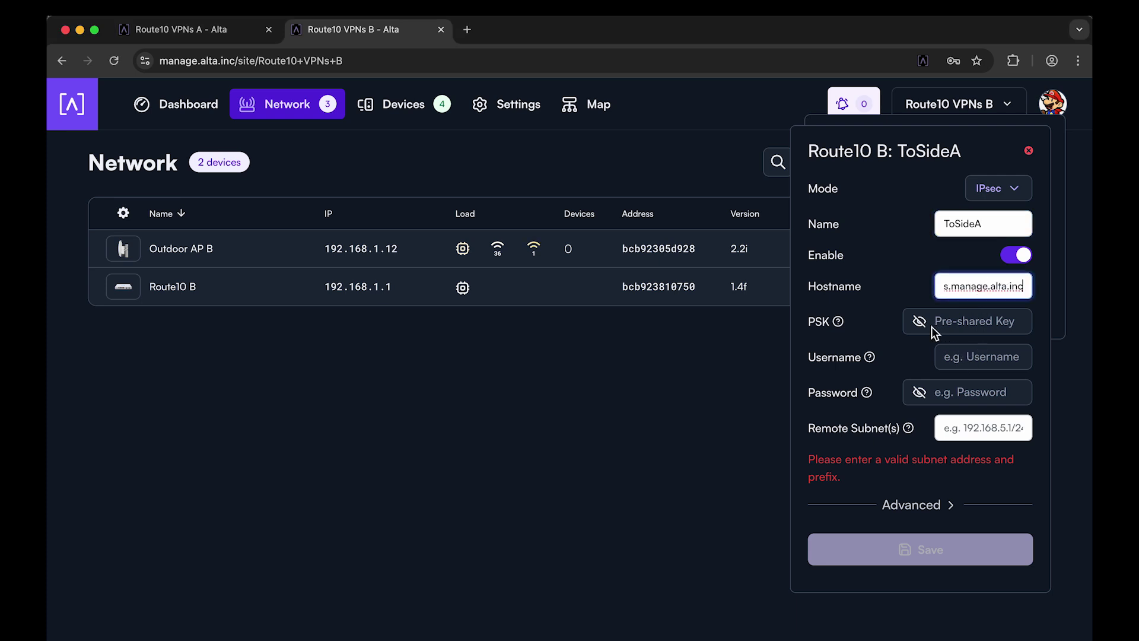
left_click(978, 358)
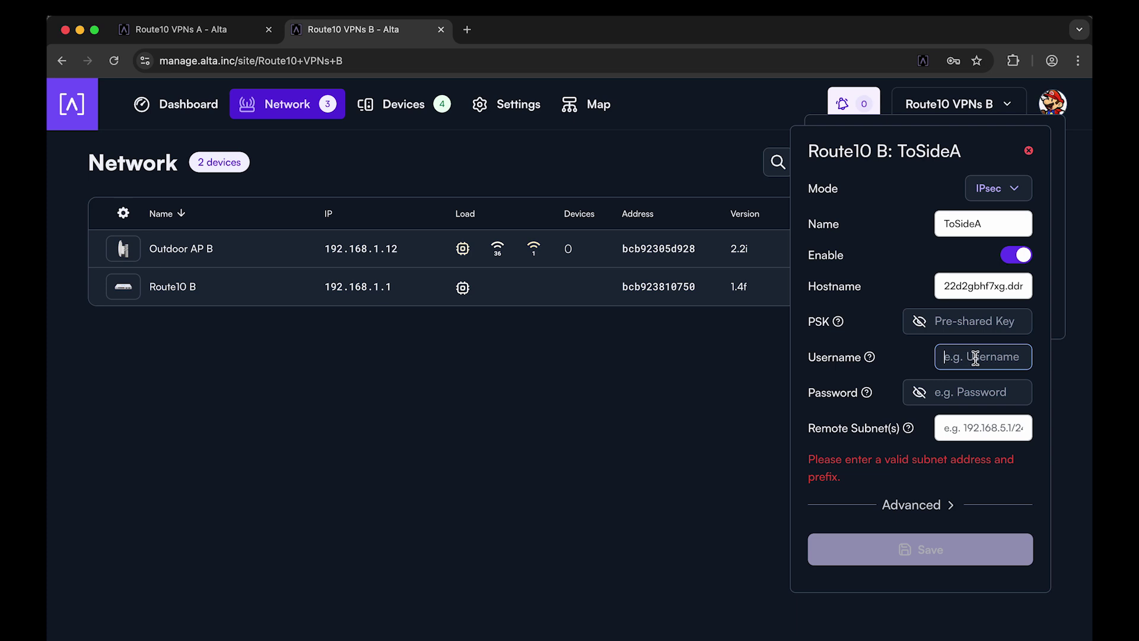
type("myuser")
key("Tab")
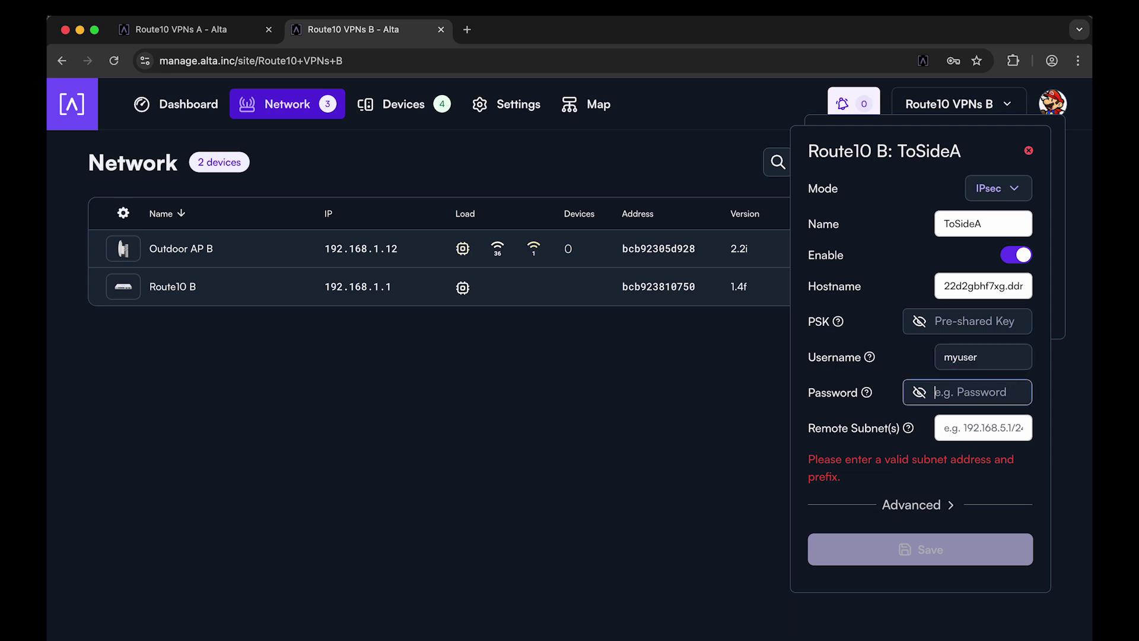
type("m")
type("ypassword")
left_click(972, 427)
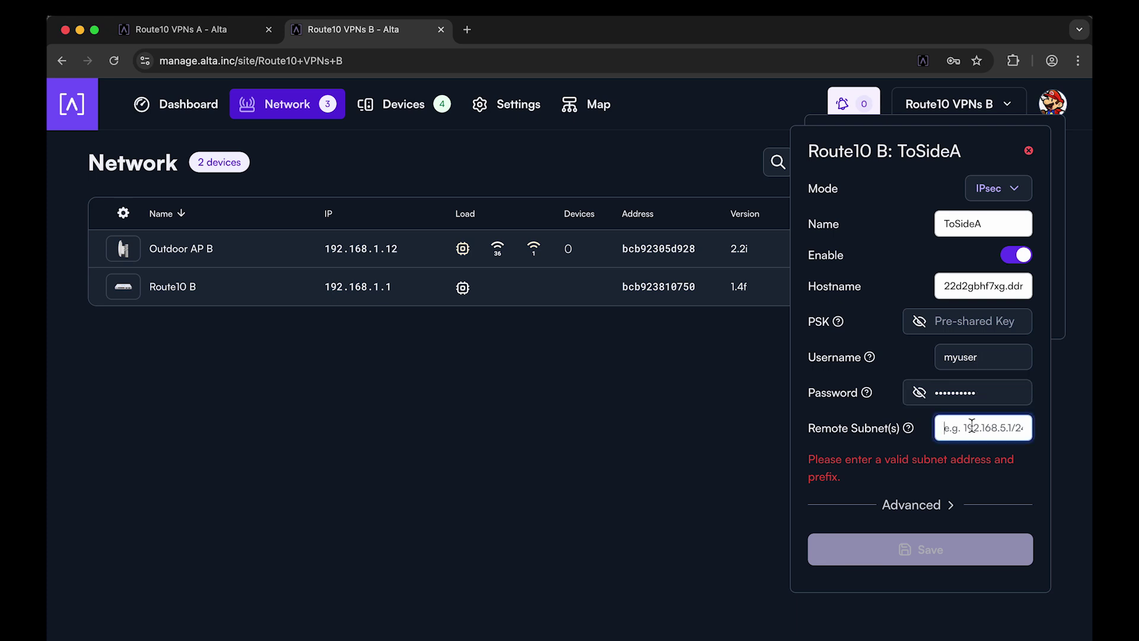
type("10.6.1.")
type("0/24")
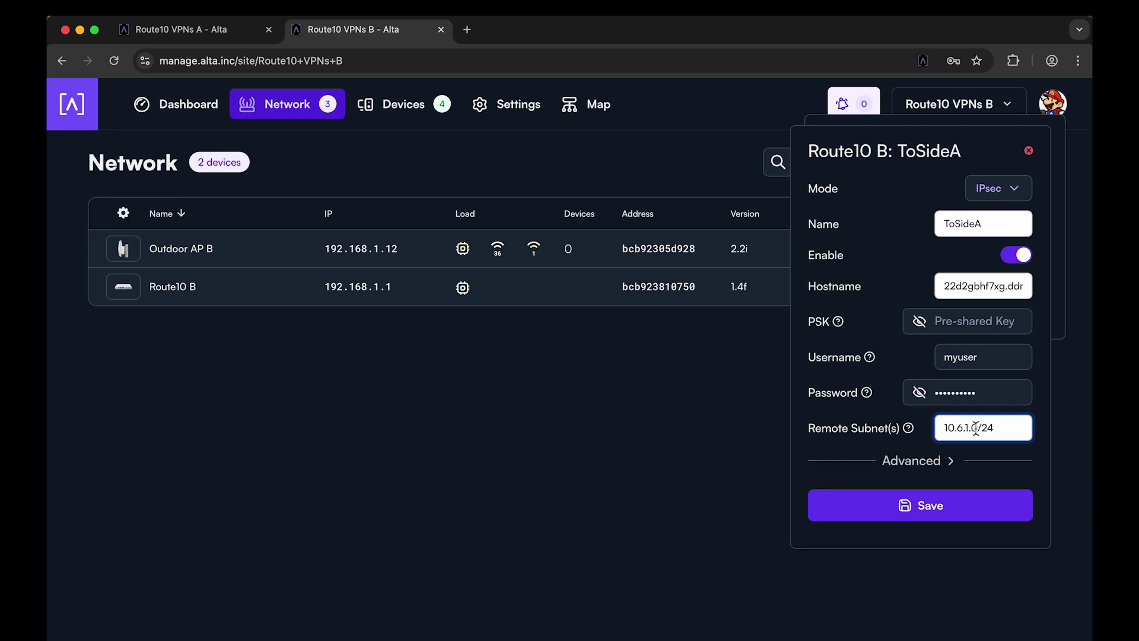
left_click(974, 428)
type("0")
key("Right")
key("BackSpace")
type("1")
key("BackSpace")
type("0")
left_click(997, 427)
Enable Masquerade in the ToSideA tunnel's advanced settings.
left_click(923, 462)
scroll(907, 412, "down", 5)
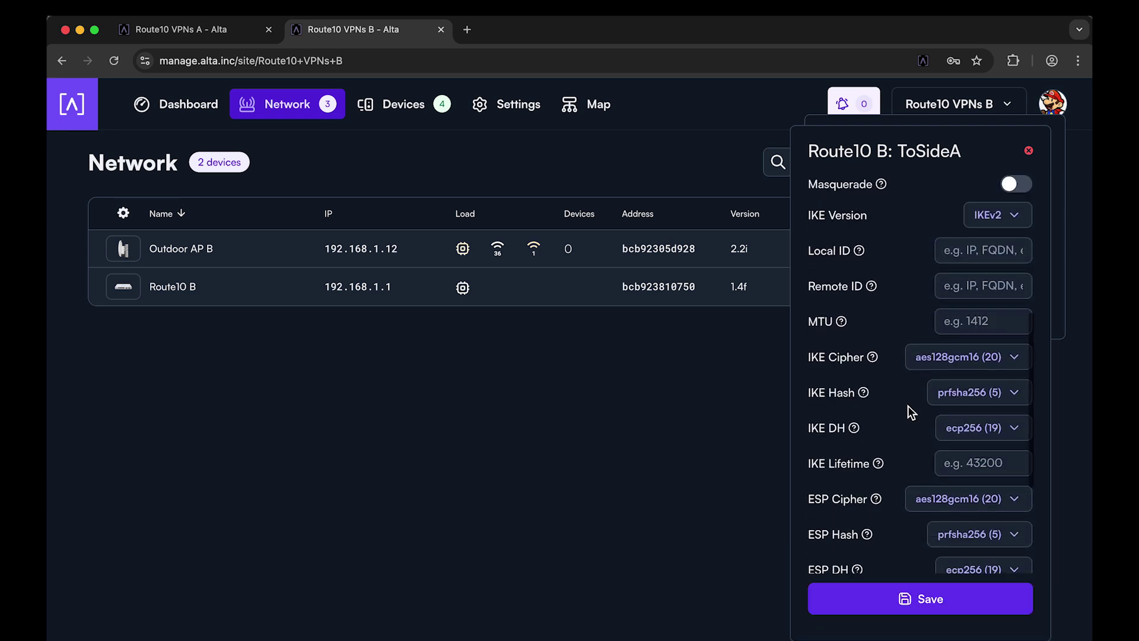
scroll(908, 406, "up", 2)
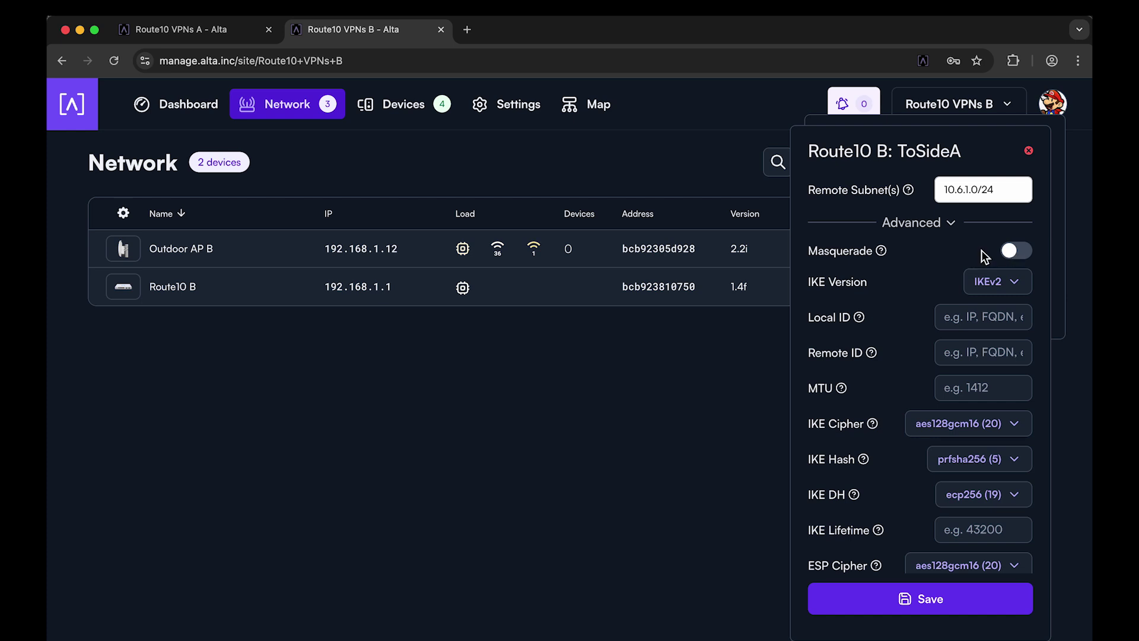
left_click(1015, 258)
scroll(964, 259, "up", 1)
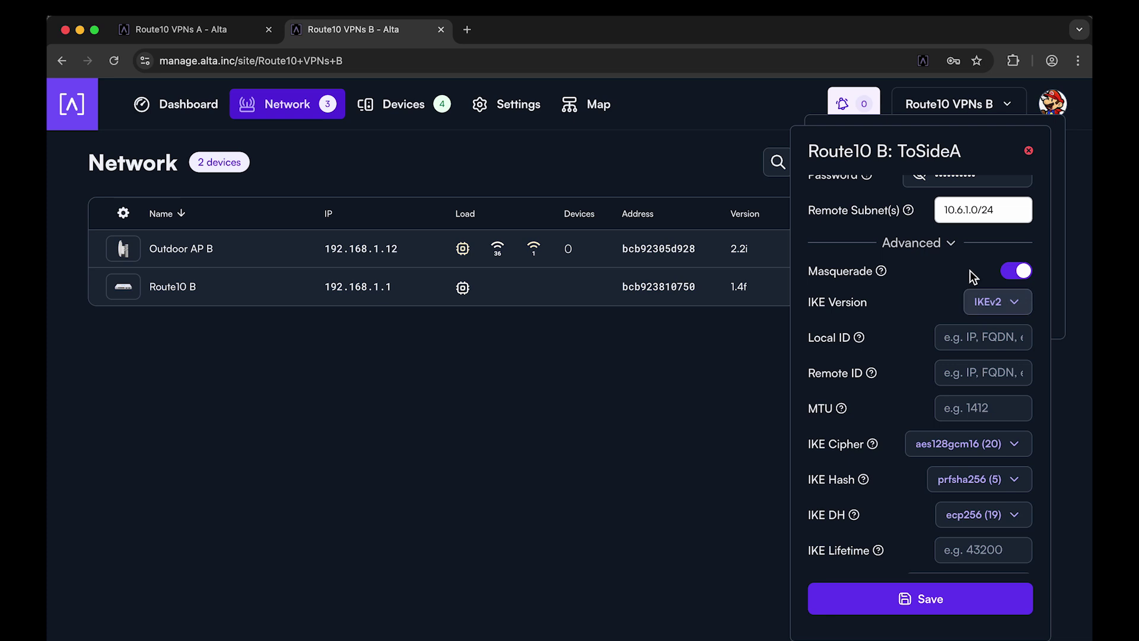
Keep IKEv2 as the IKE version and aes128gcm16 as the IKE cipher for ToSideA.
left_click(979, 306)
left_click(946, 295)
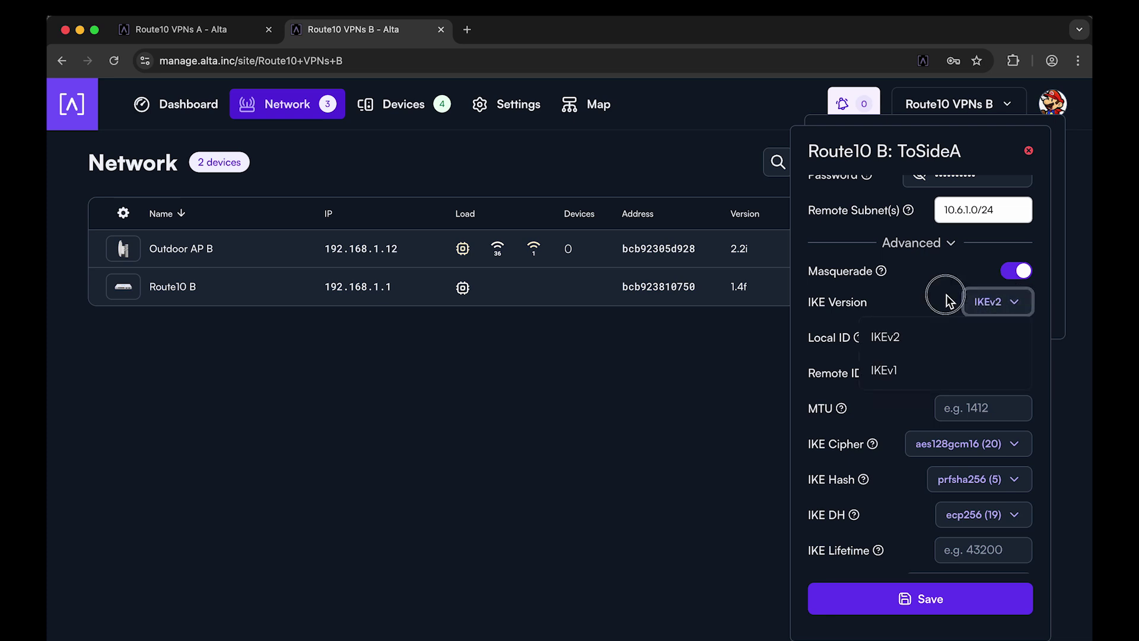
scroll(951, 295, "down", 1)
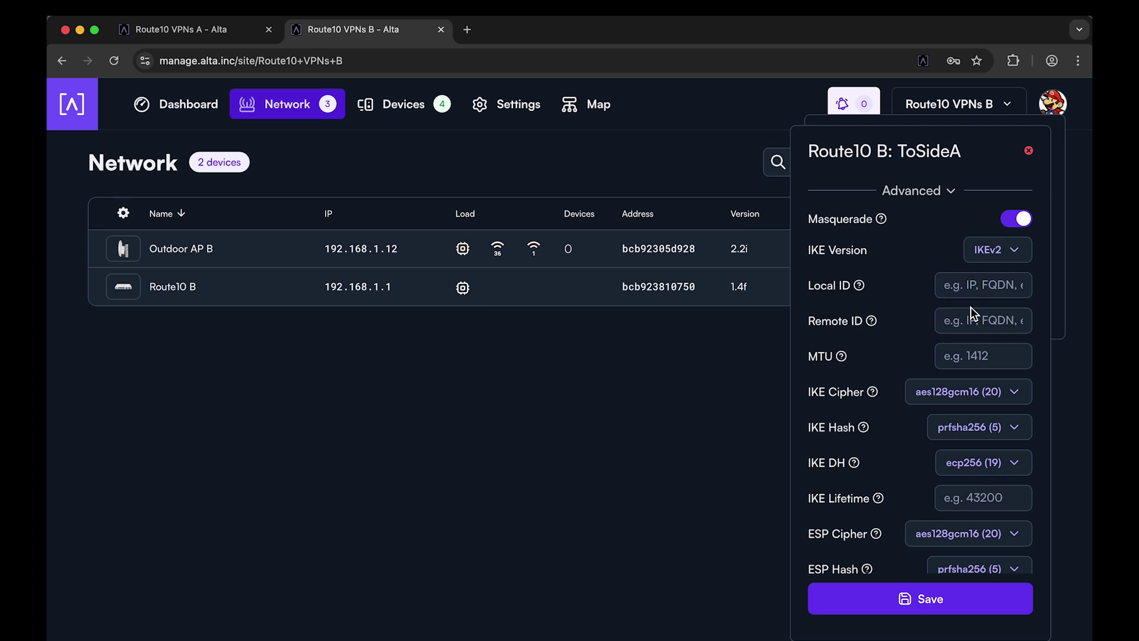
scroll(971, 297, "down", 2)
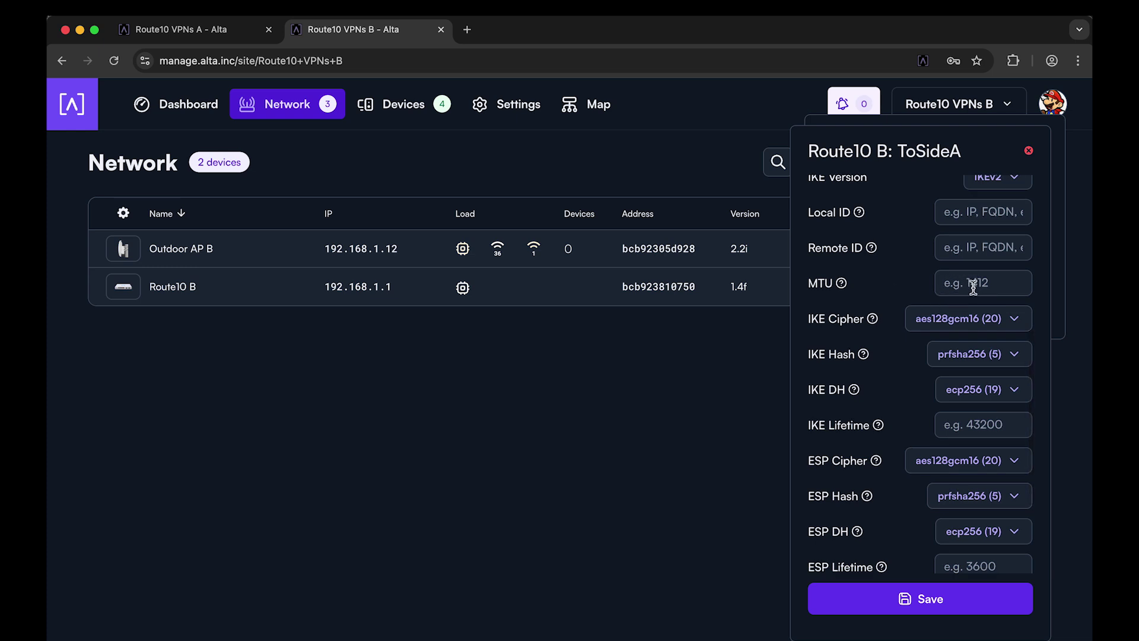
scroll(971, 286, "down", 2)
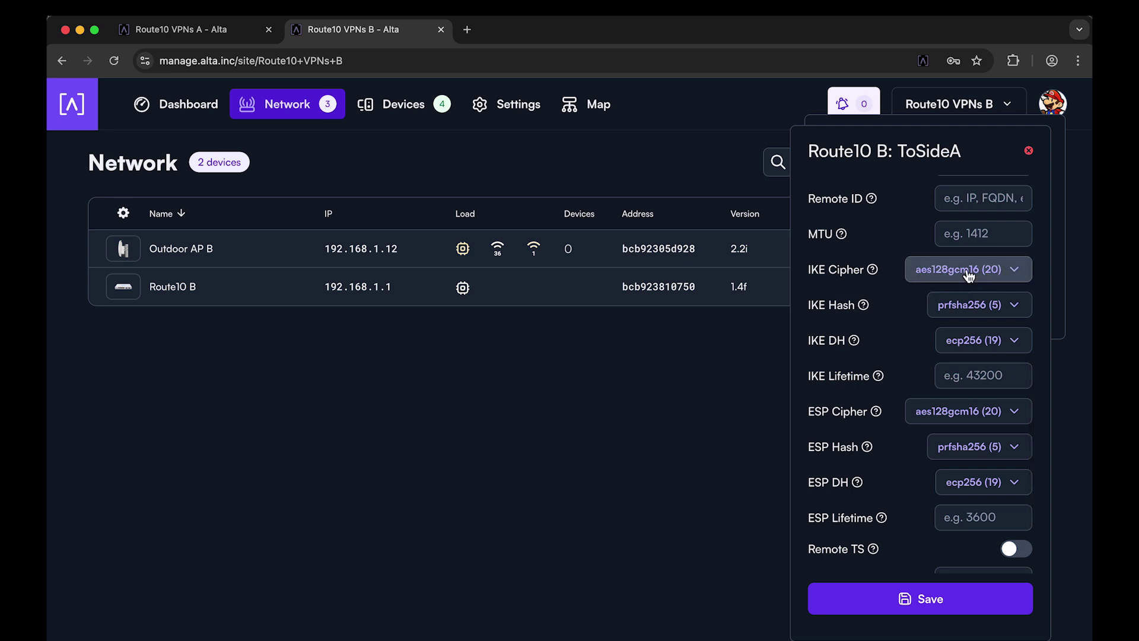
left_click(970, 274)
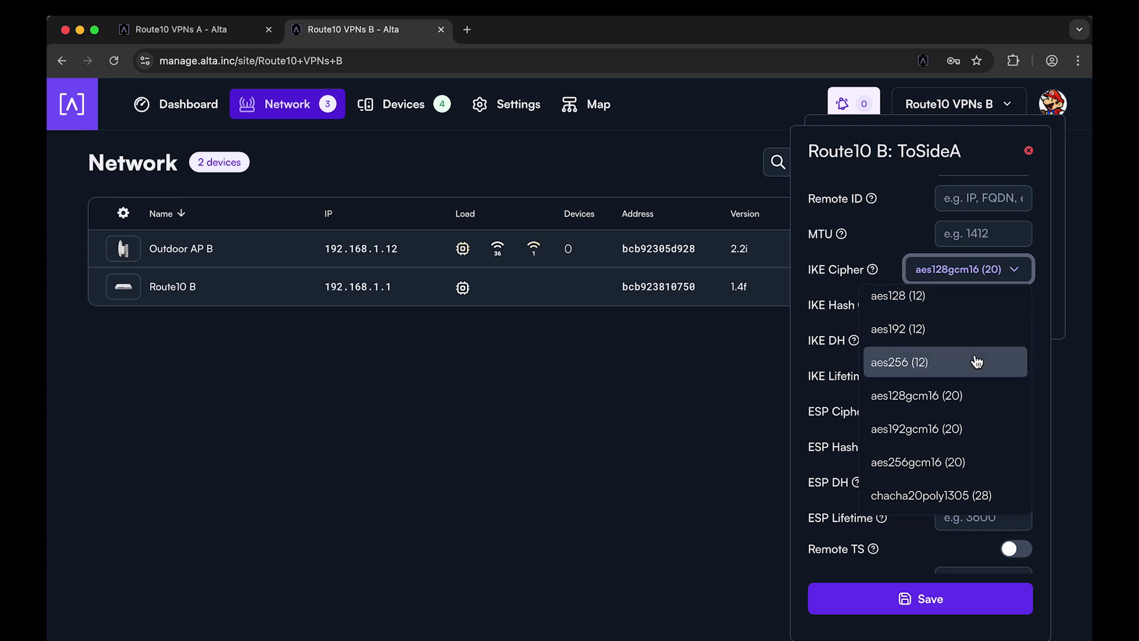
scroll(974, 361, "down", 2)
scroll(977, 362, "up", 1)
scroll(976, 361, "up", 2)
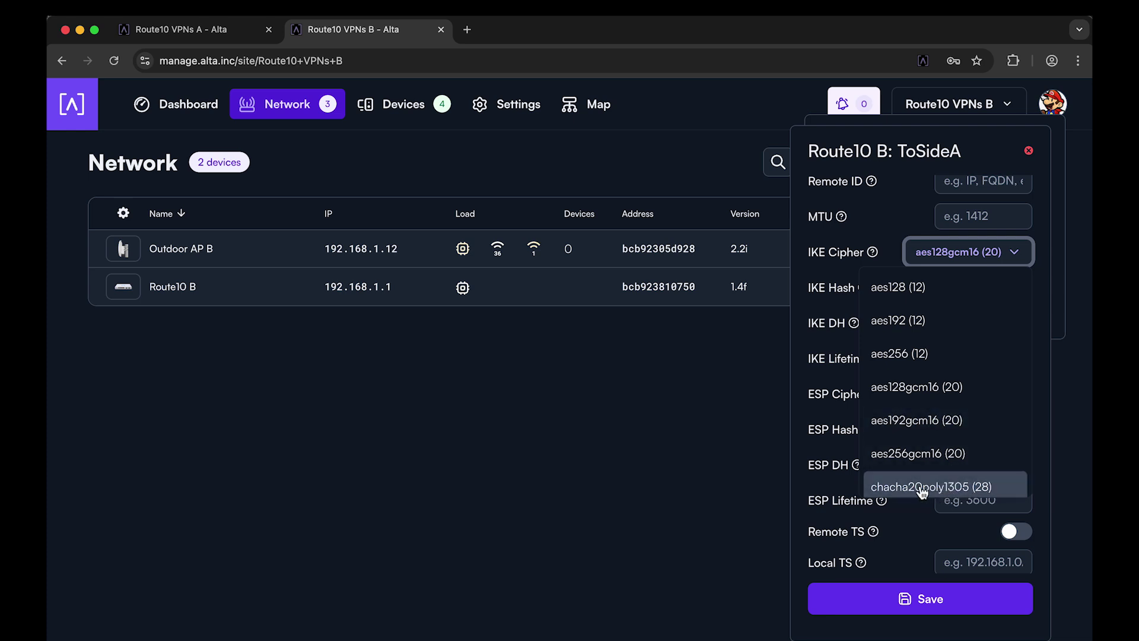
scroll(943, 493, "down", 1)
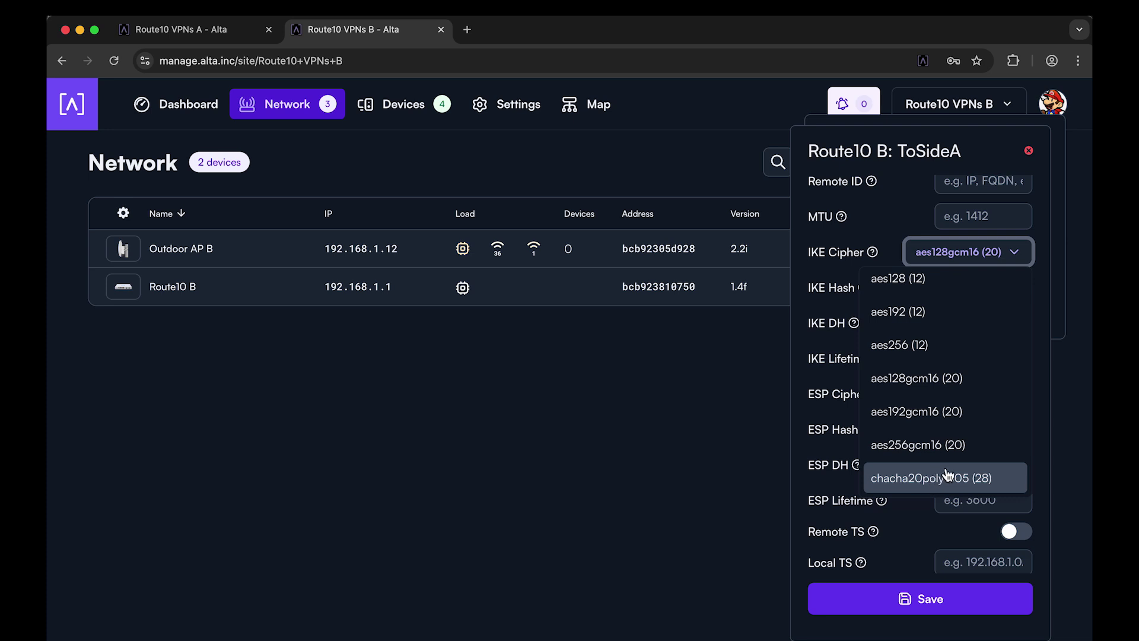
left_click(967, 257)
left_click(966, 290)
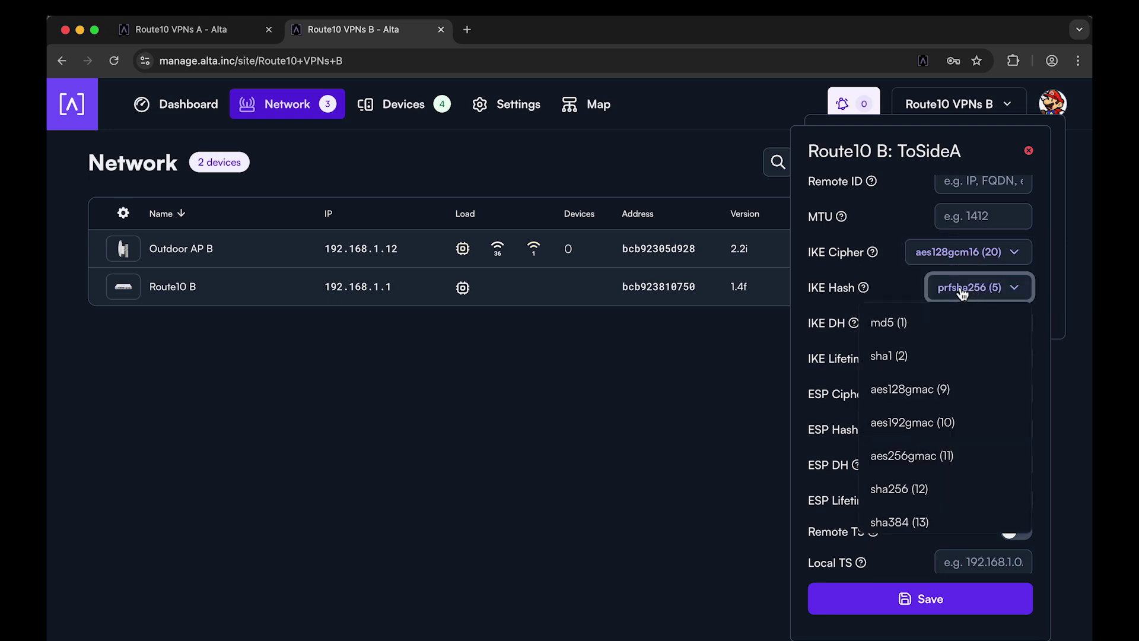
left_click(986, 297)
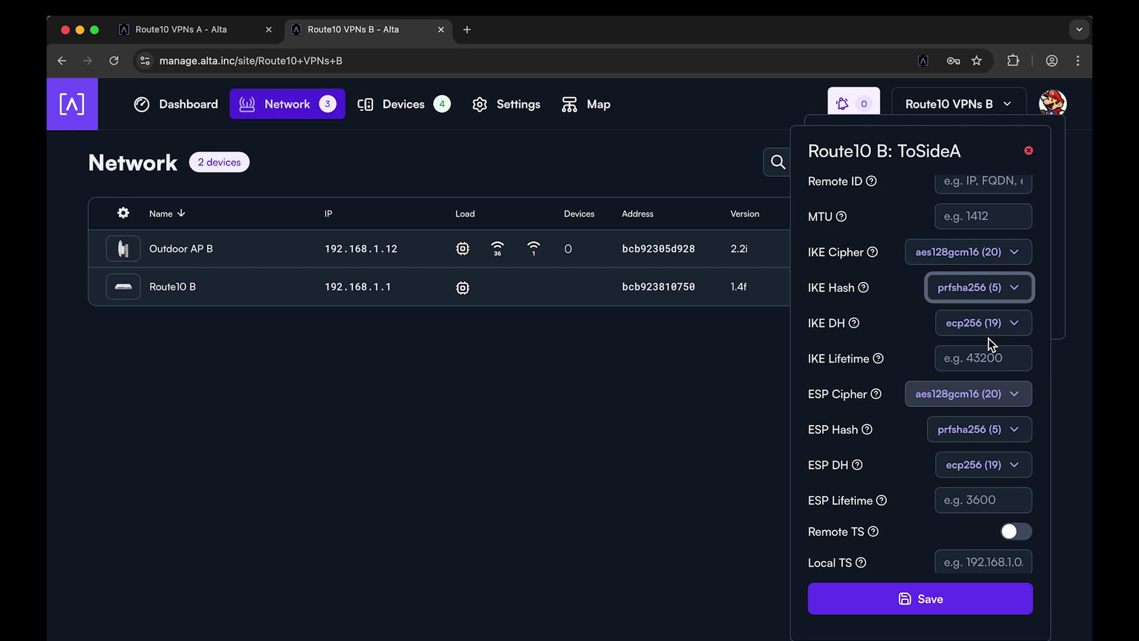
scroll(991, 372, "down", 2)
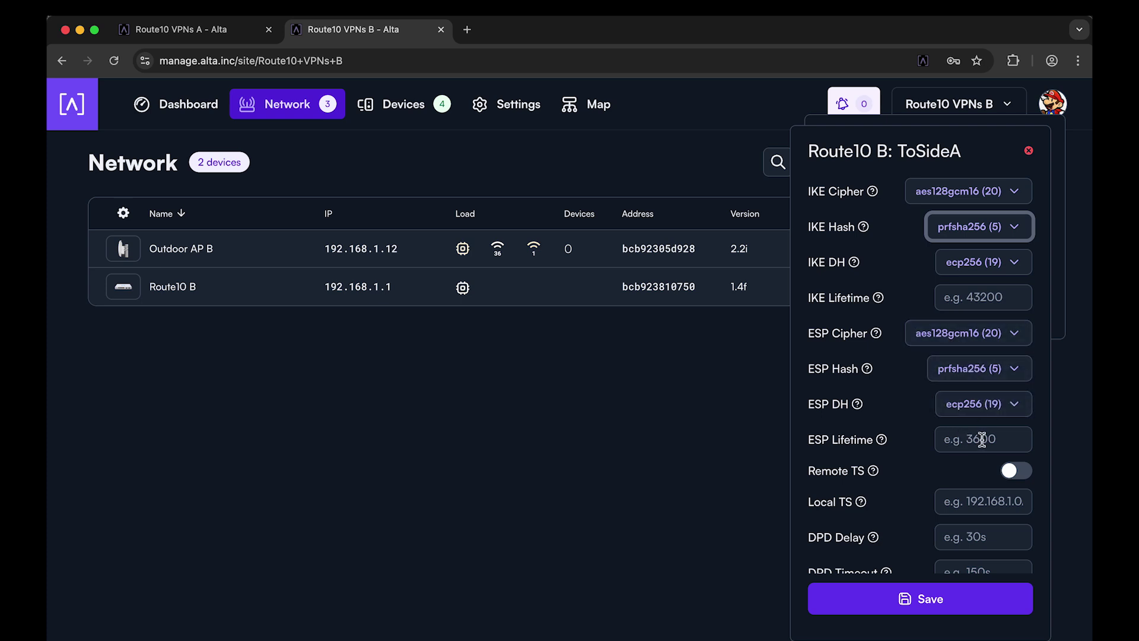
scroll(979, 437, "down", 1)
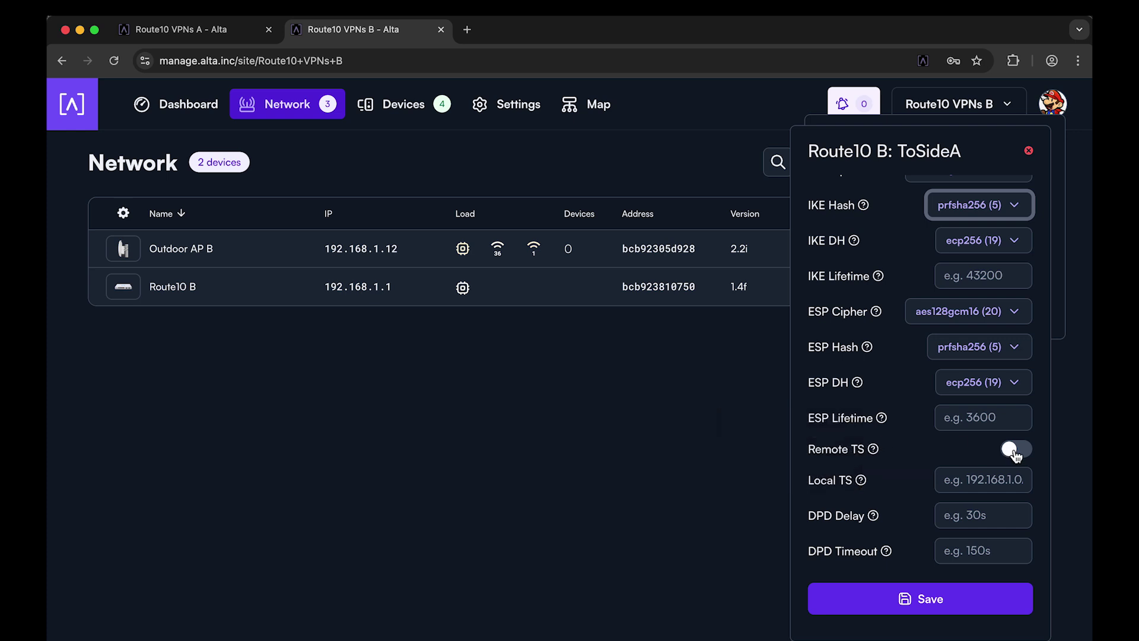
scroll(994, 428, "up", 3)
scroll(996, 429, "up", 2)
scroll(986, 311, "up", 1)
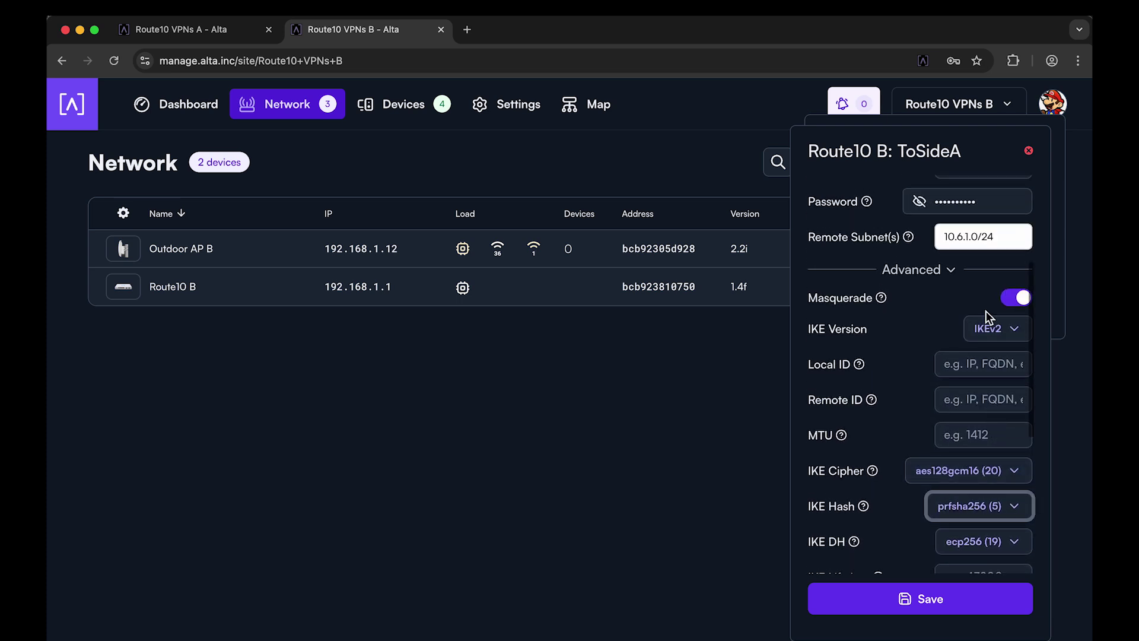
left_click(979, 237)
triple_click(978, 237)
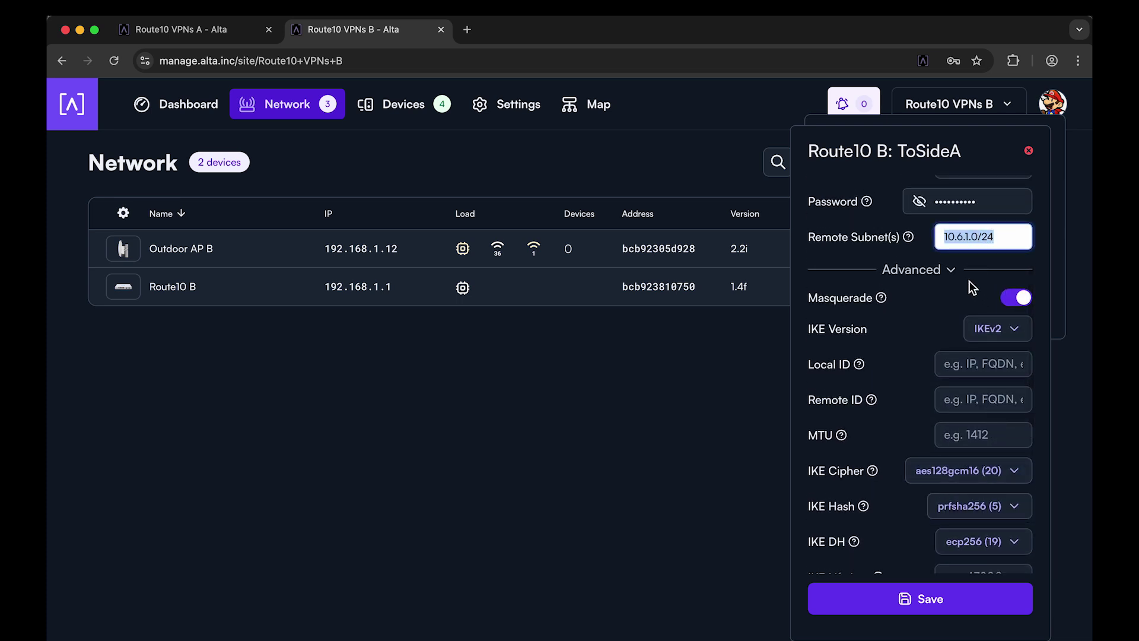
left_click(948, 303)
scroll(940, 342, "down", 5)
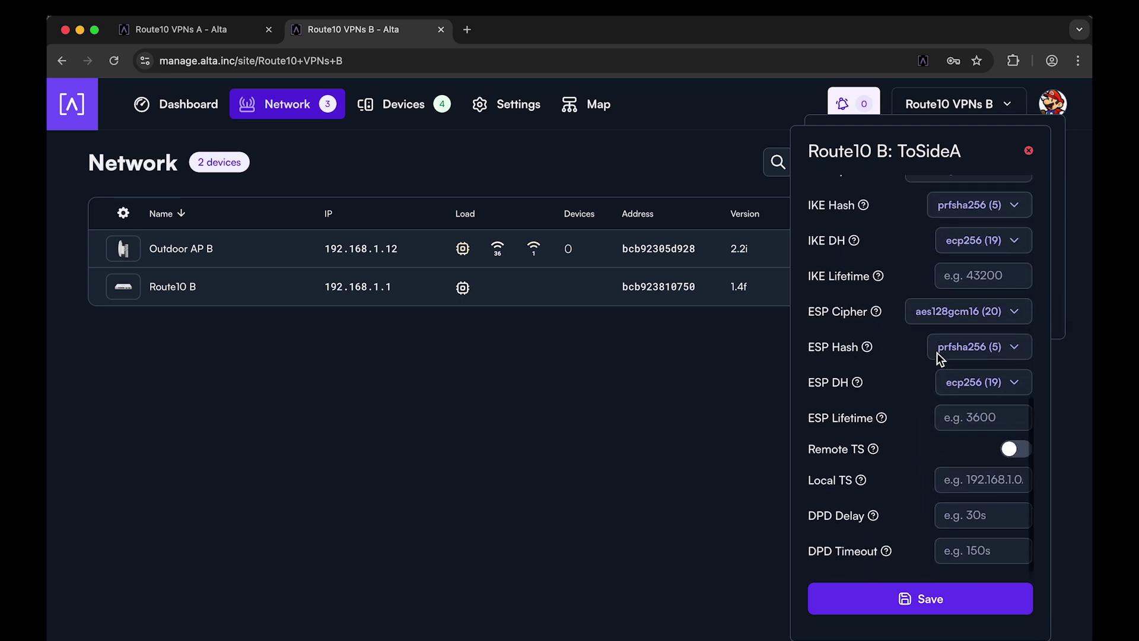
left_click(1020, 460)
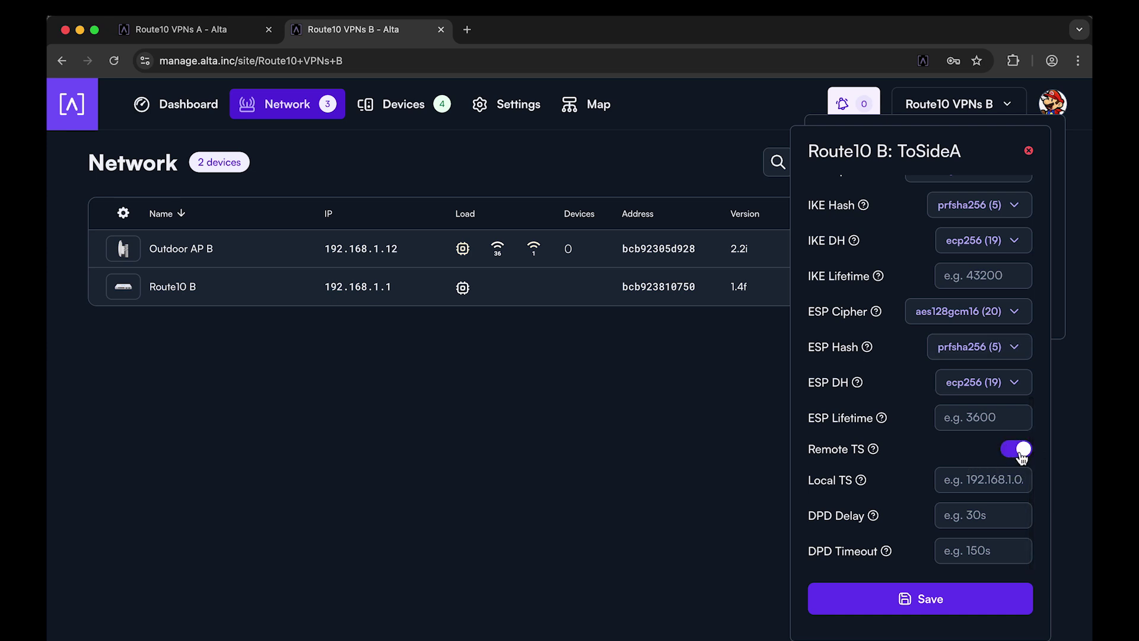
left_click(1017, 451)
left_click(965, 480)
mouse_move(861, 480)
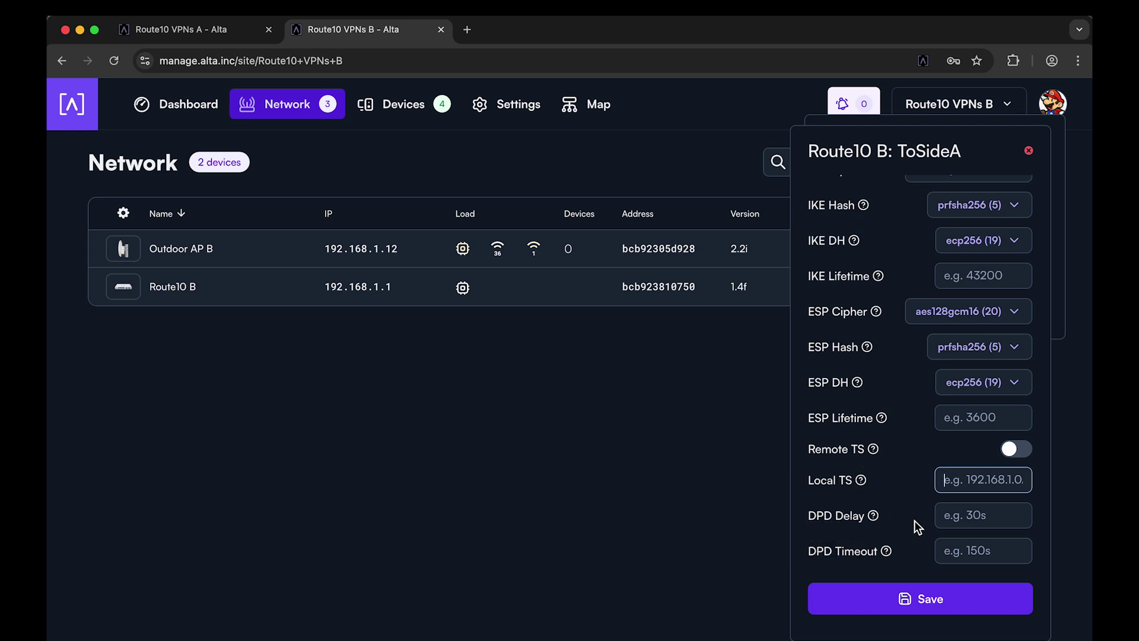
scroll(919, 472, "up", 5)
scroll(919, 473, "up", 5)
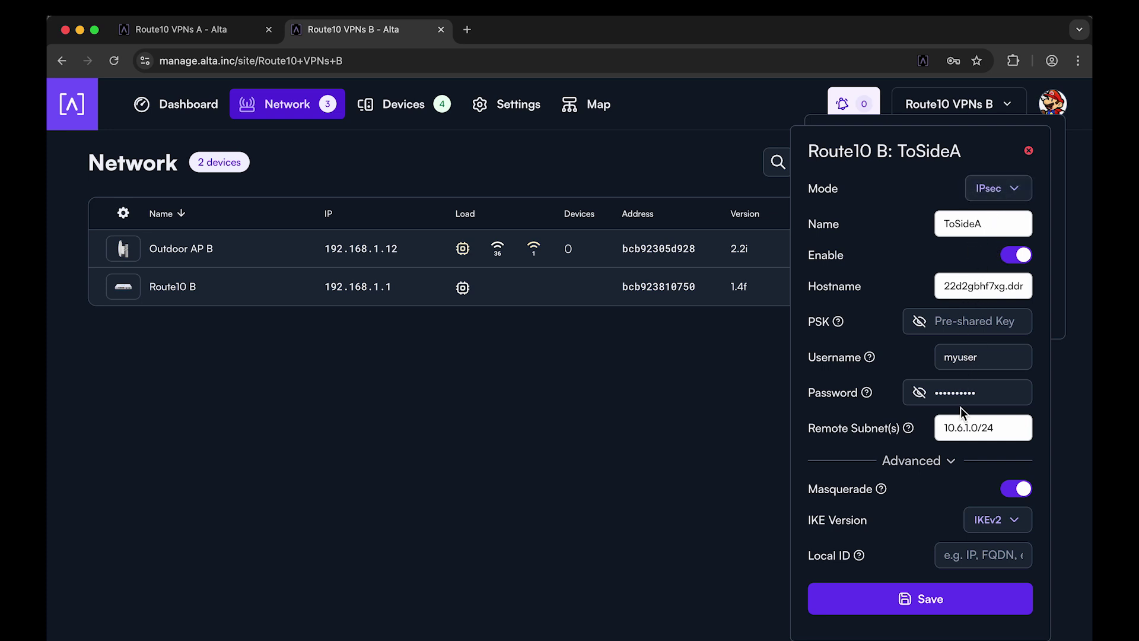
Save Route10 B's ToSideA tunnel and open a terminal on Outdoor AP B.
left_click(917, 604)
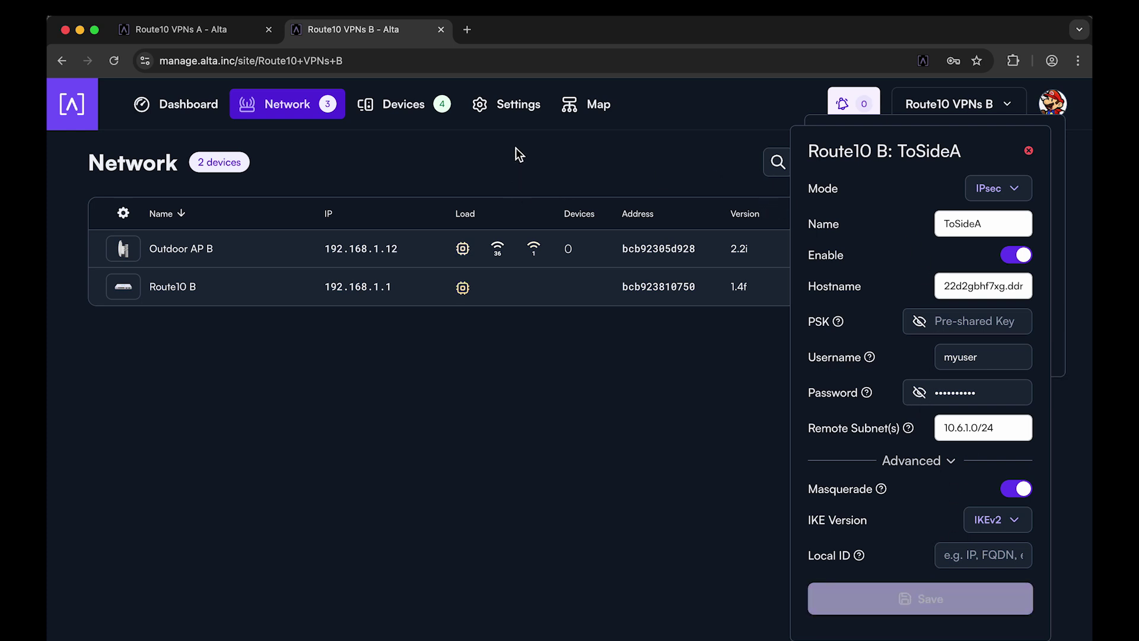
left_click(187, 250)
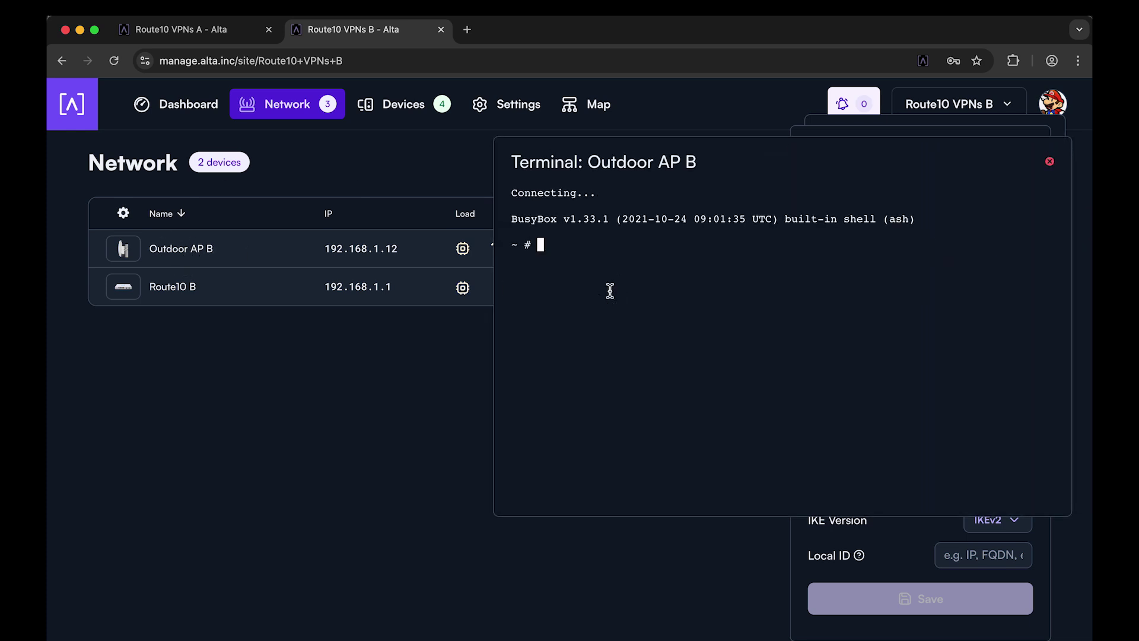
type("ping 10.6.1.")
type("1")
Ping 10.6.1.1 from Outdoor AP B, confirm 0% packet loss, and close its terminal.
key("Return")
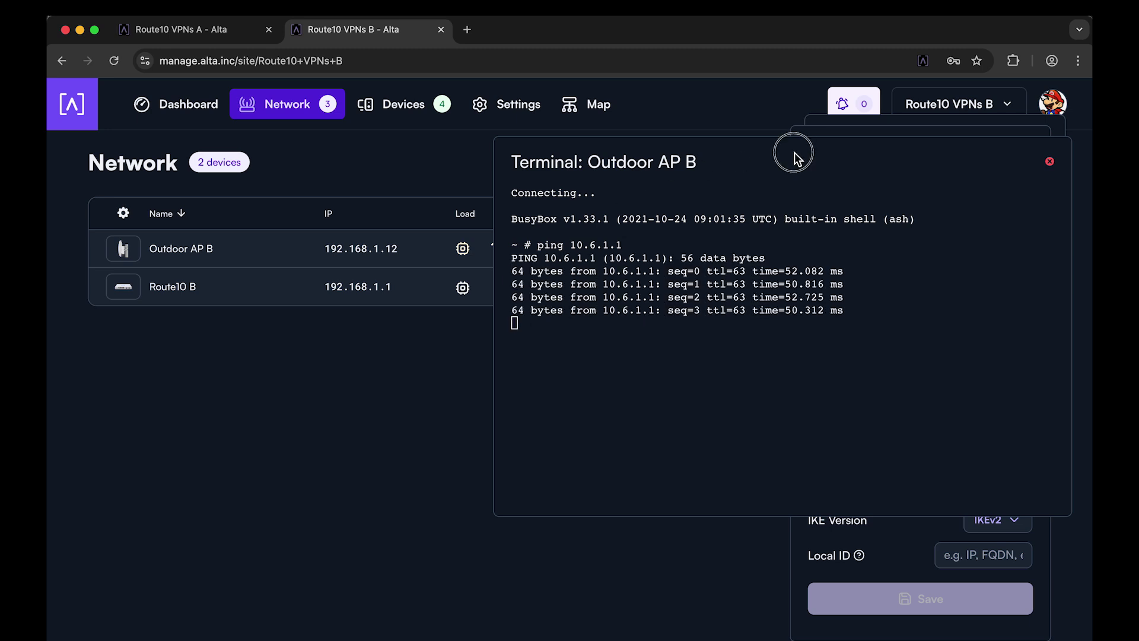
left_click_drag(794, 152, 584, 155)
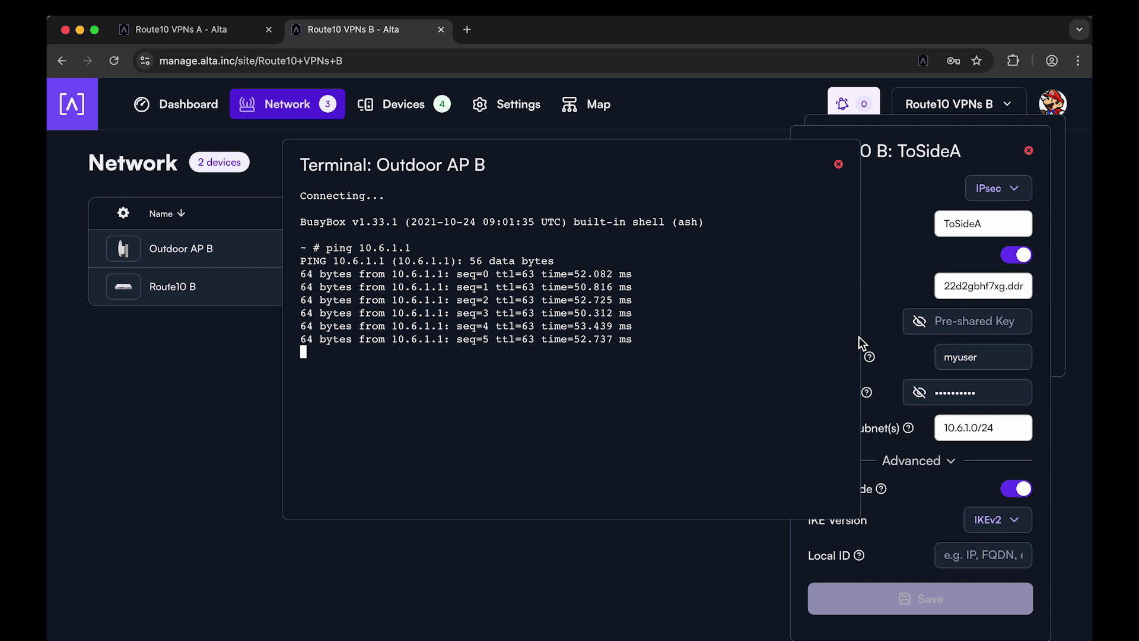
left_click(1006, 430)
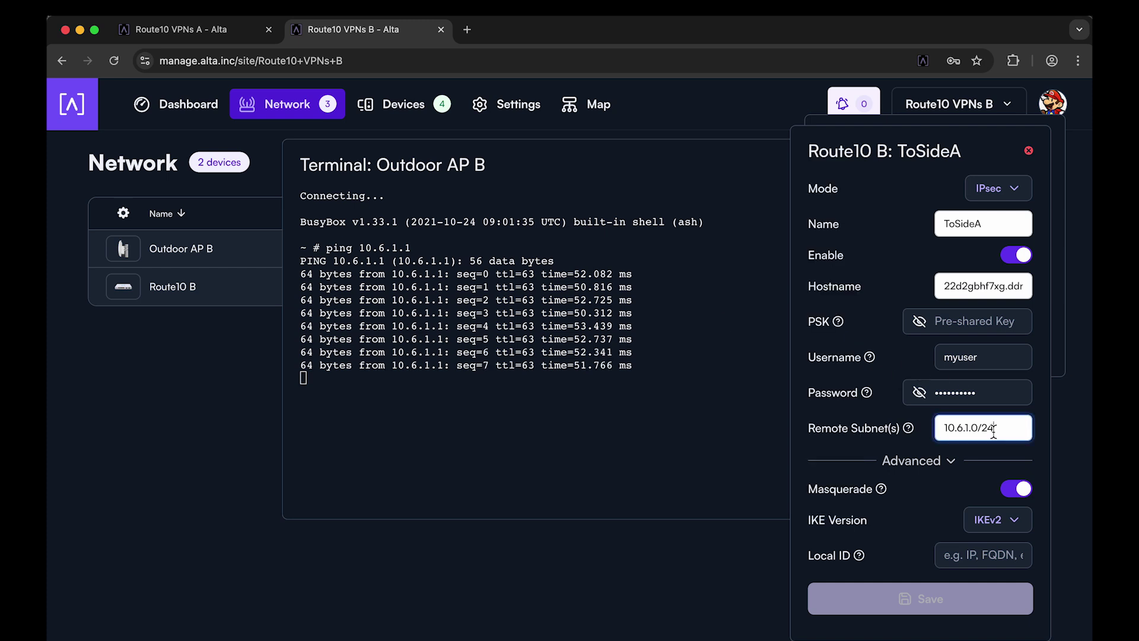
left_click(455, 278)
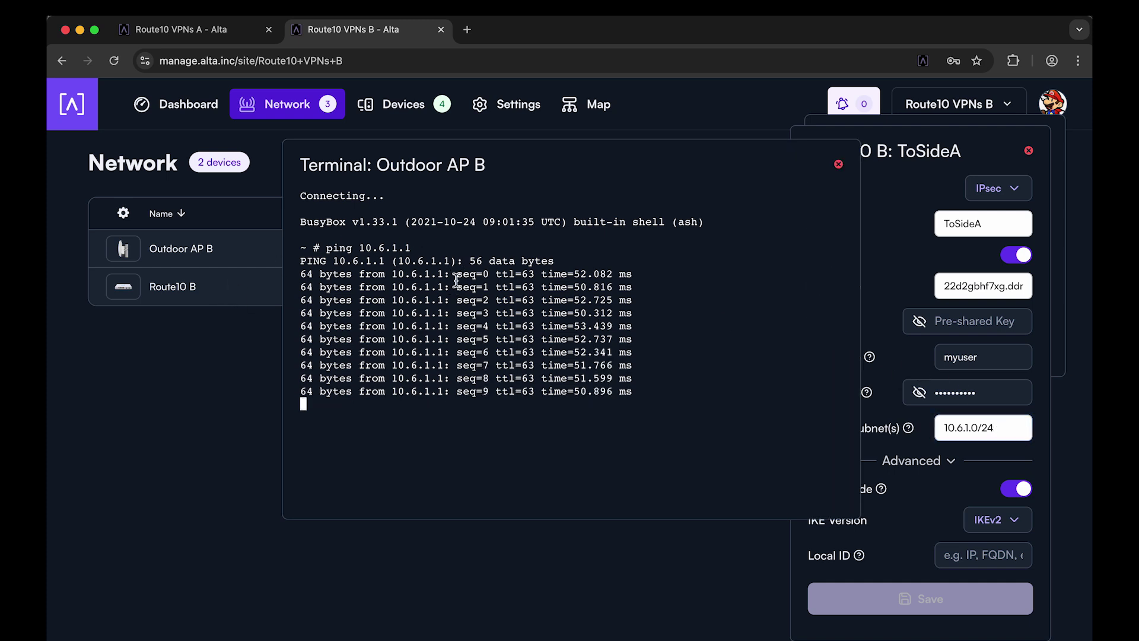
key("ctrl+c")
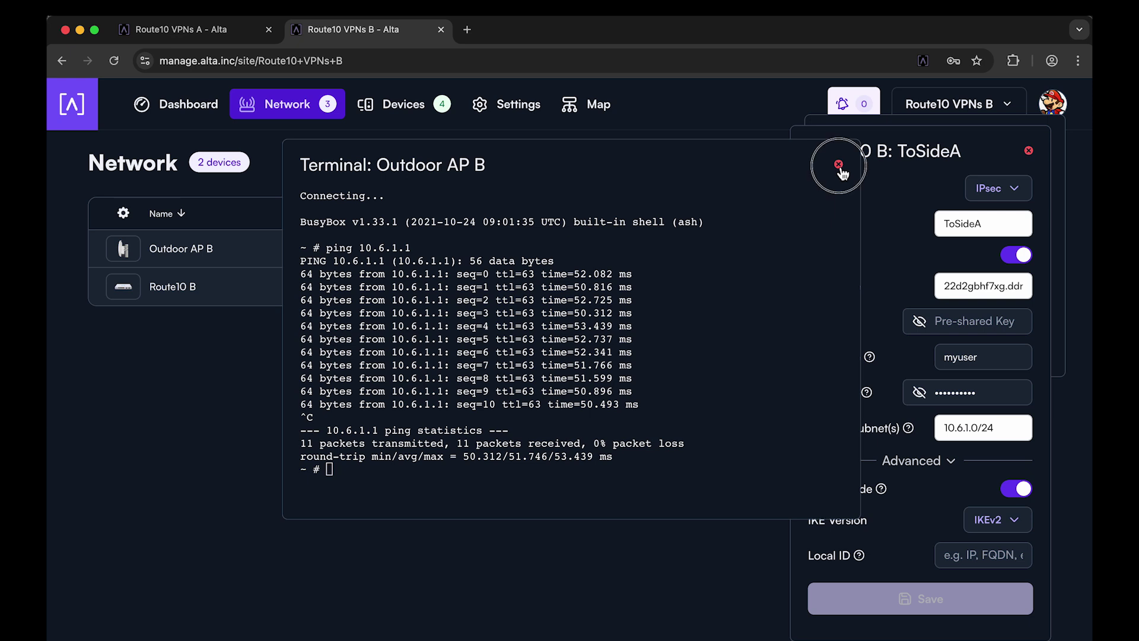
left_click(839, 163)
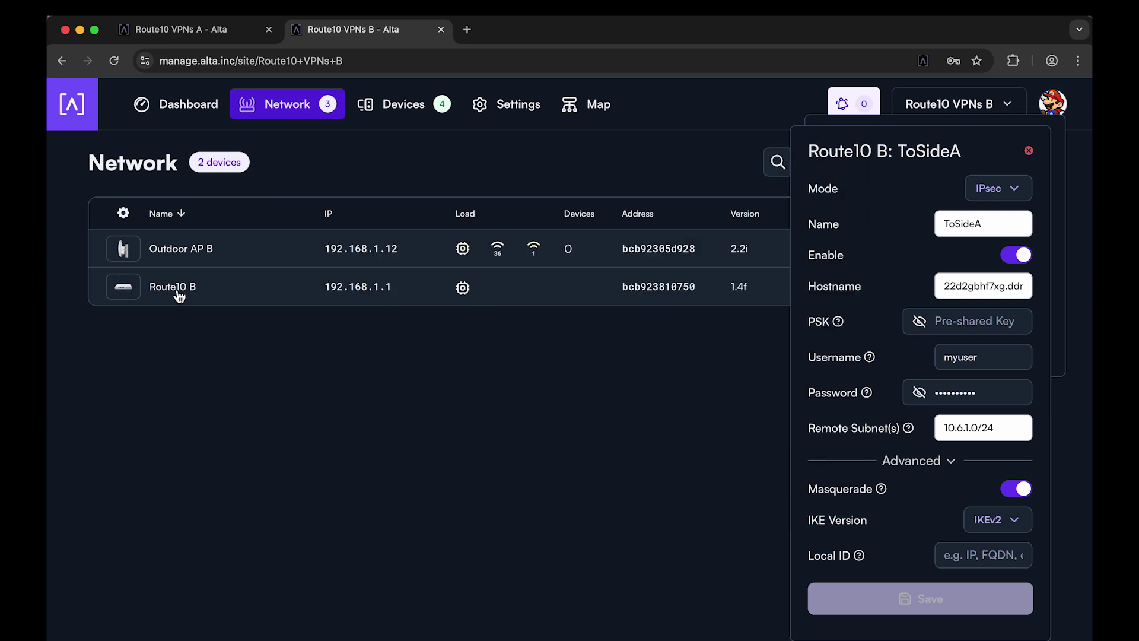
left_click(462, 287)
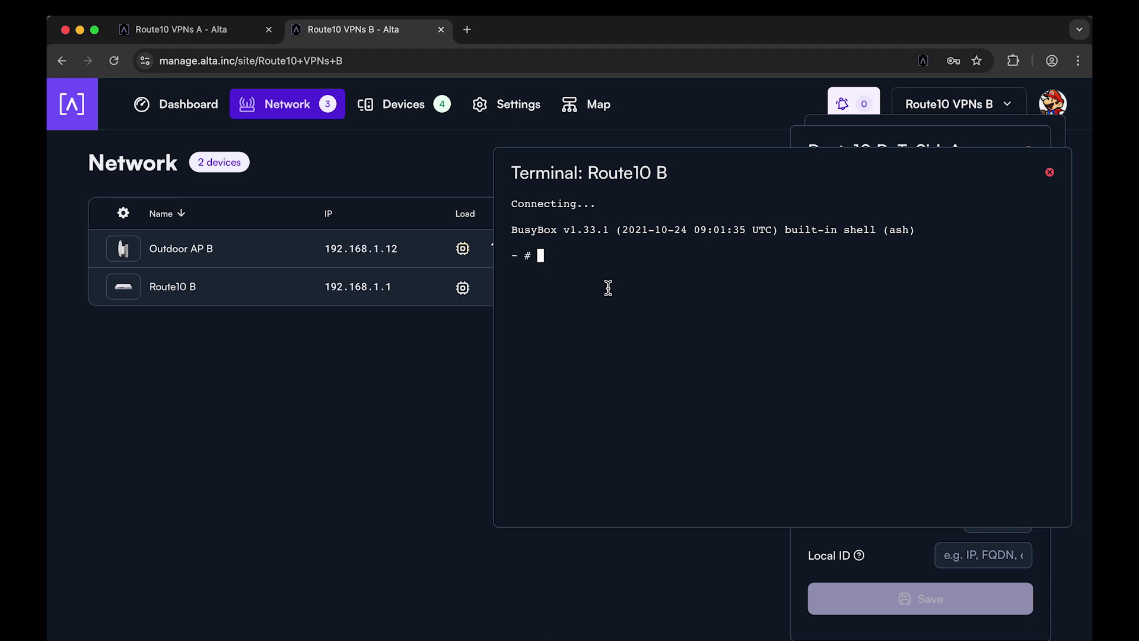
type("ip ec ")
type("status")
key("Return")
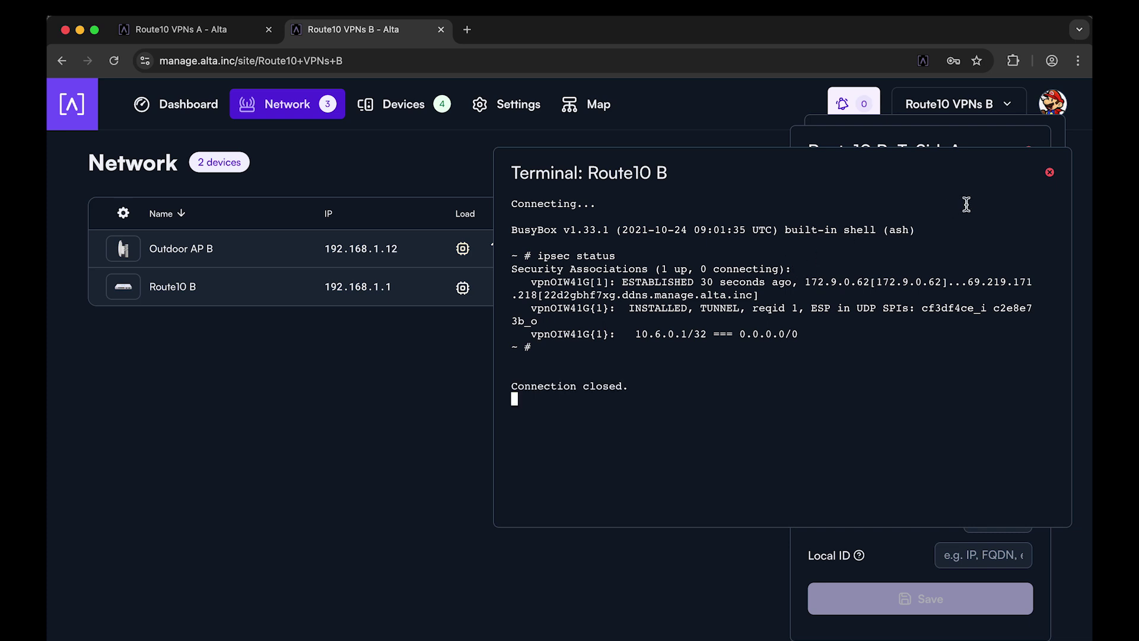
left_click(1049, 171)
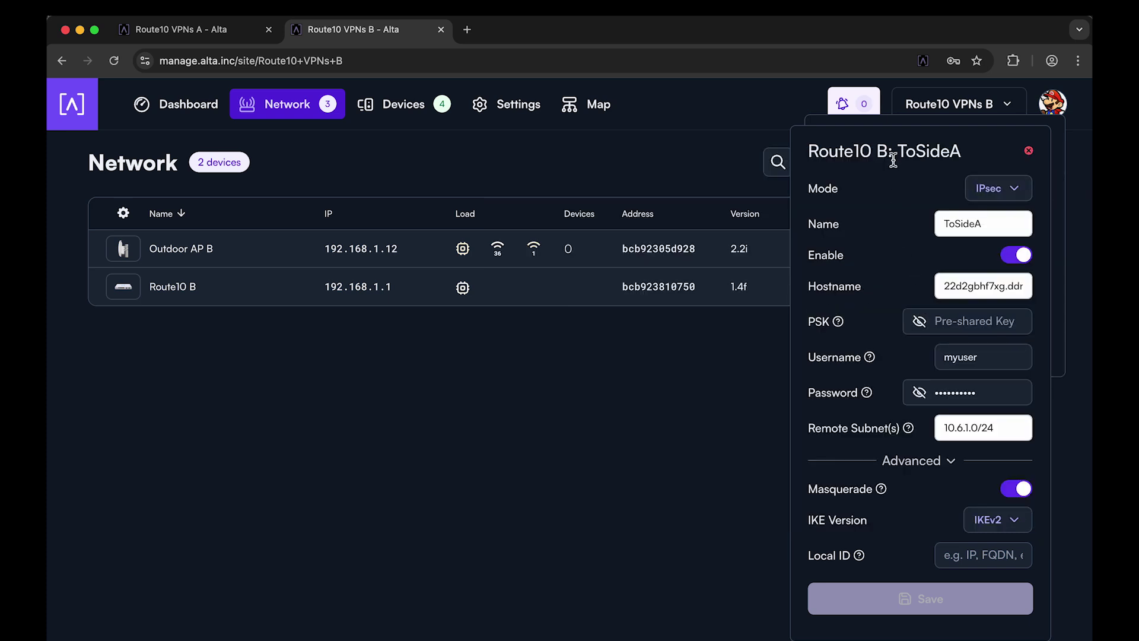
Close the ToSideA tunnel settings and delete Route10 B's ToSideA VPN.
left_click(1028, 151)
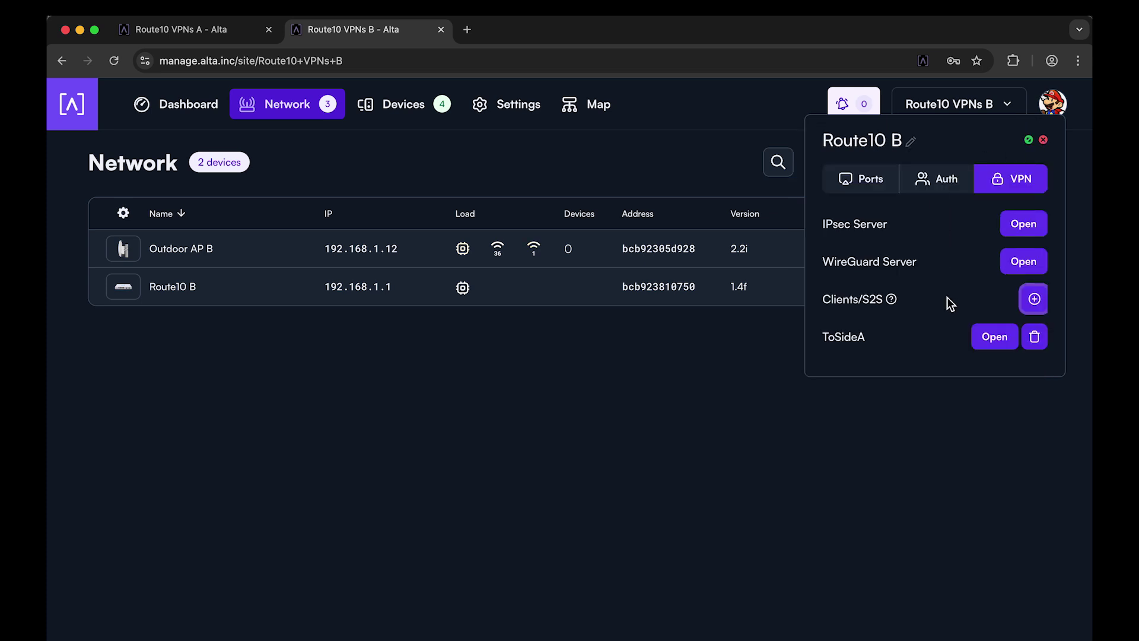
left_click(1033, 347)
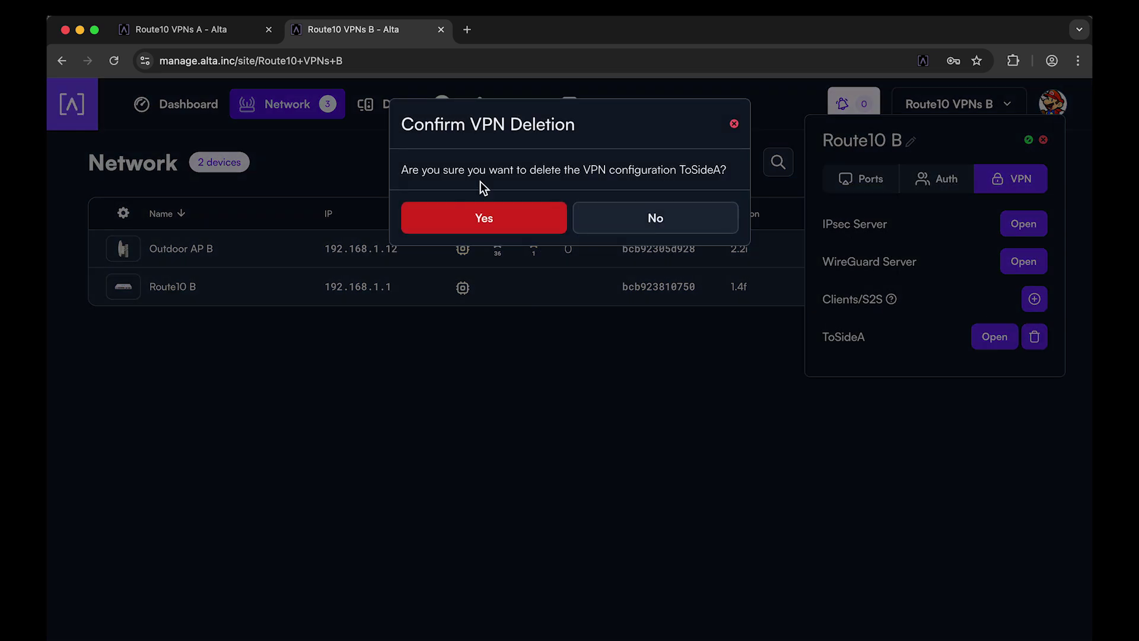
left_click(494, 223)
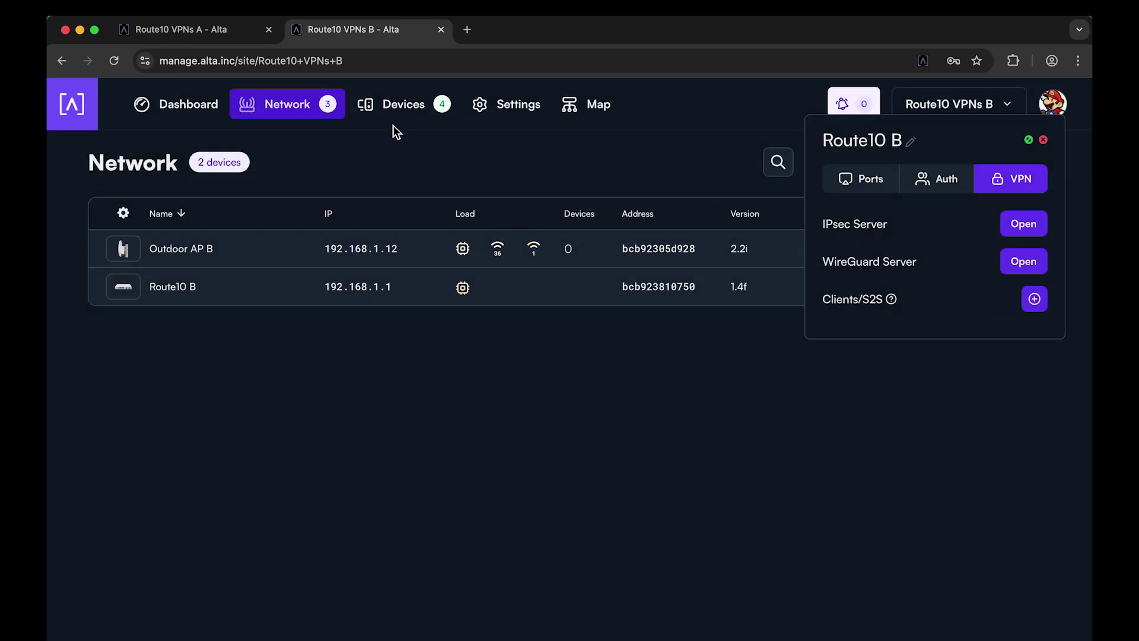
On Route10 A, turn off authentication, remove its only user, and save.
left_click(227, 36)
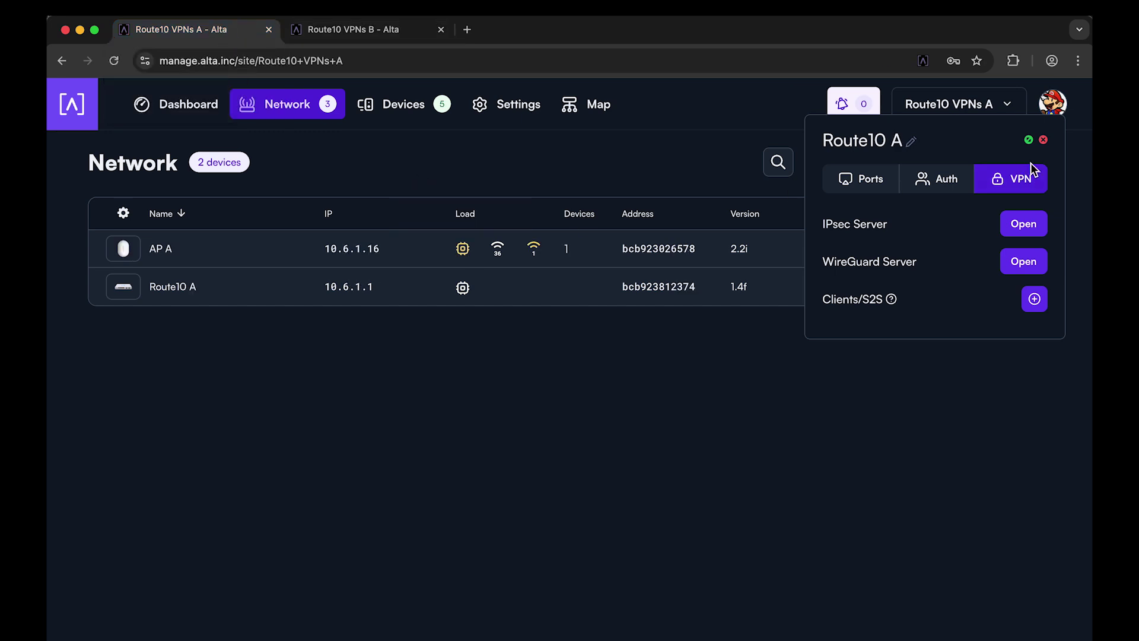
left_click(951, 185)
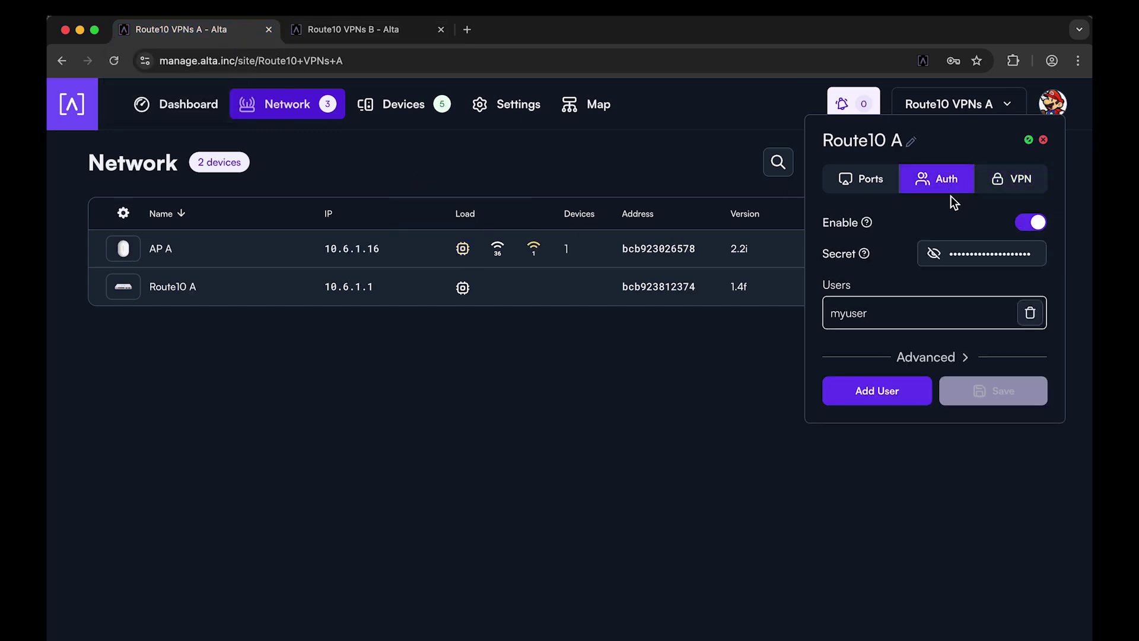
left_click(1036, 227)
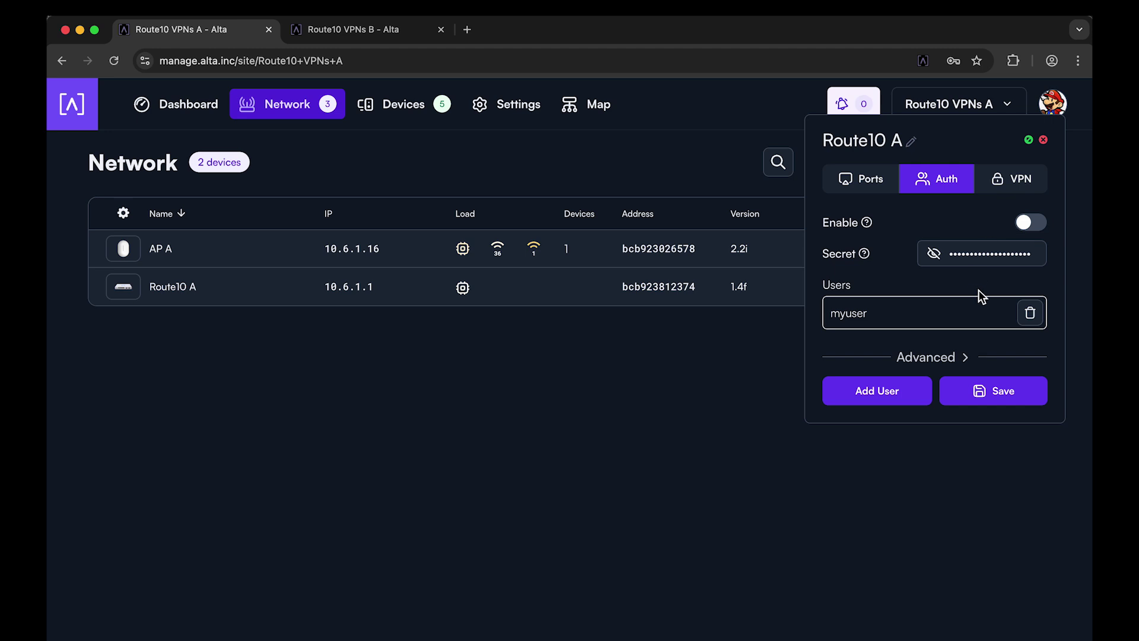
left_click(1028, 314)
left_click(993, 382)
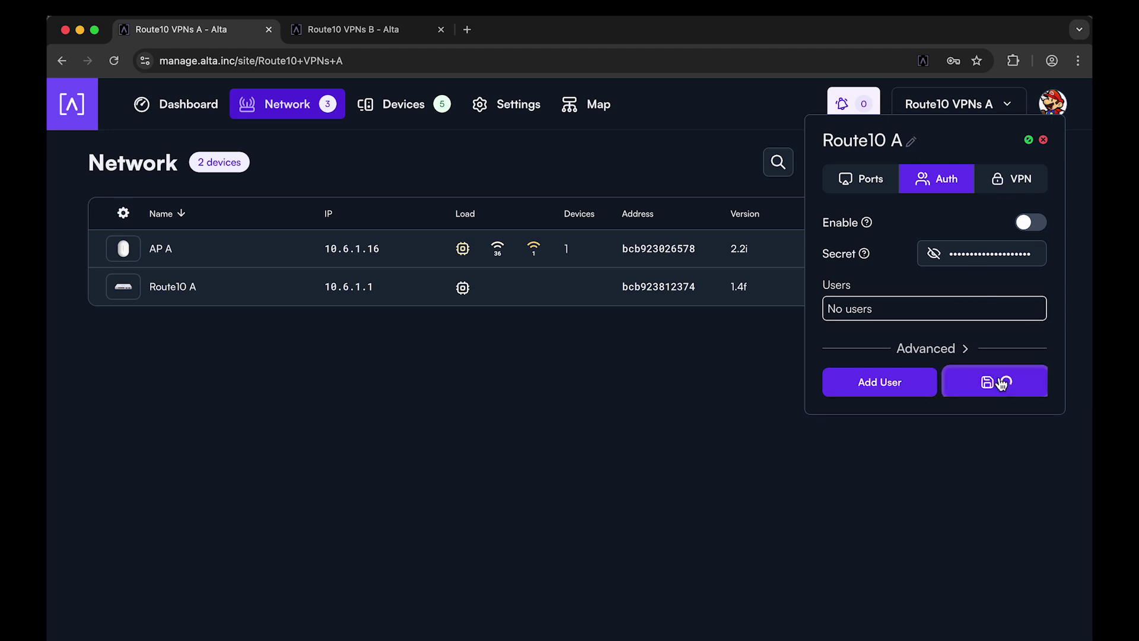
Disable Route10 A's IPsec server and save the change.
left_click(1012, 181)
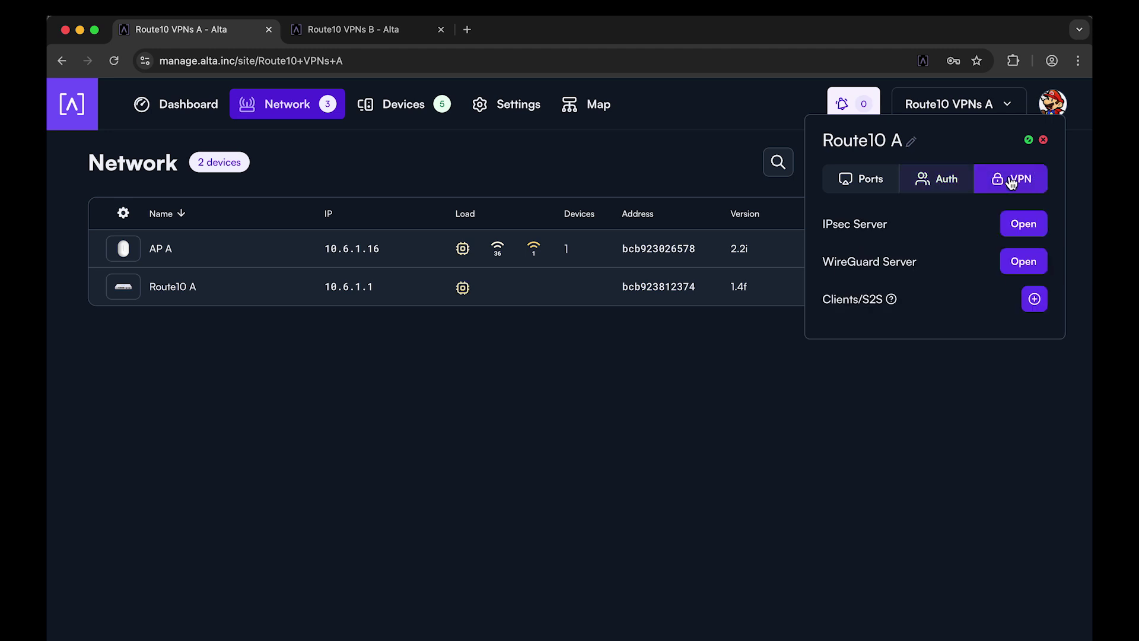
left_click(1023, 224)
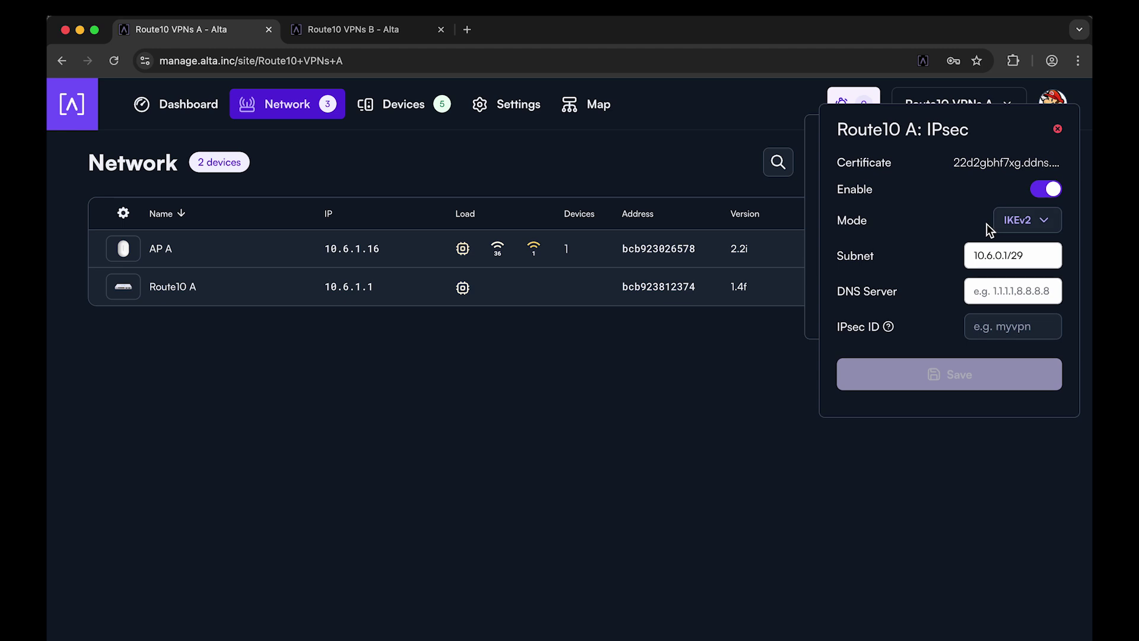
left_click(1046, 193)
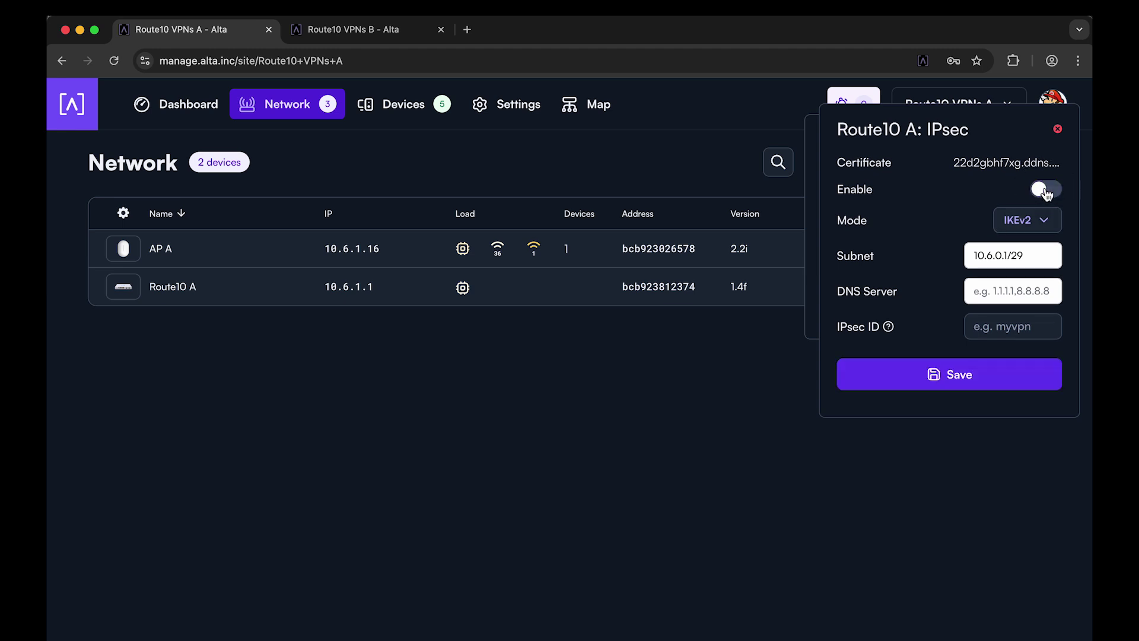
left_click(955, 379)
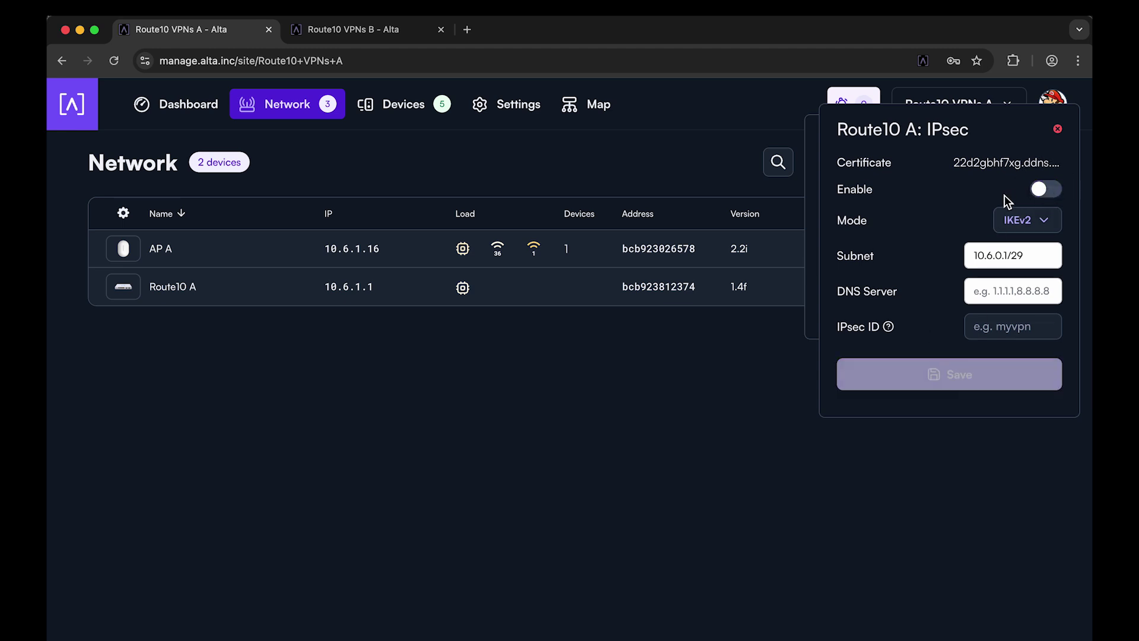
left_click(1057, 130)
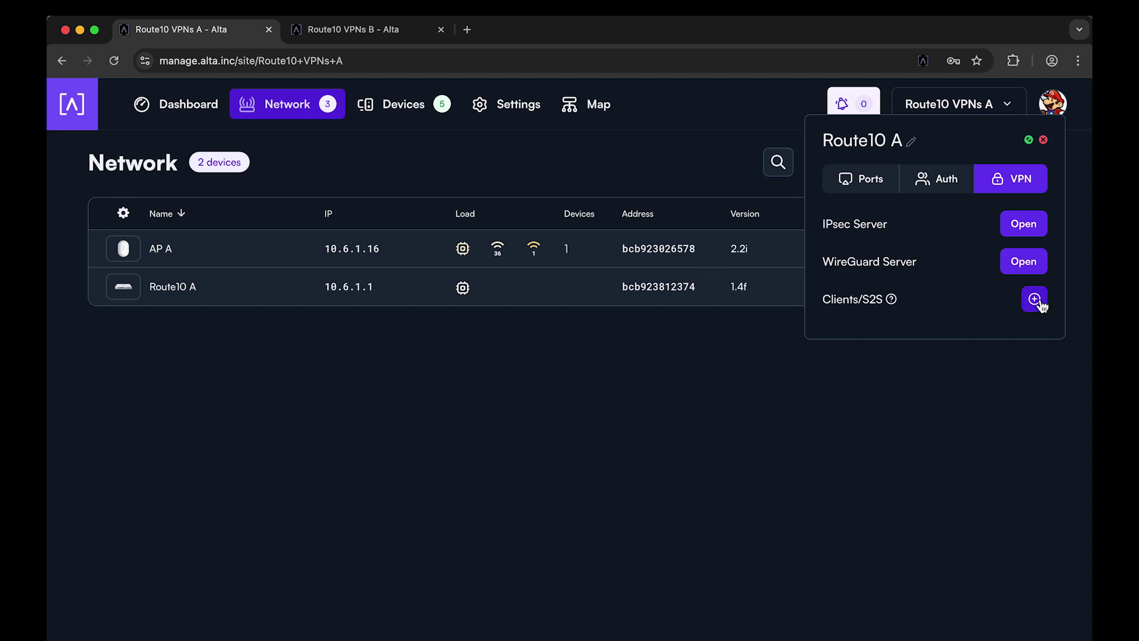
Add a new IPsec site-to-site VPN on Route10 A named ToSideB.
left_click(1043, 139)
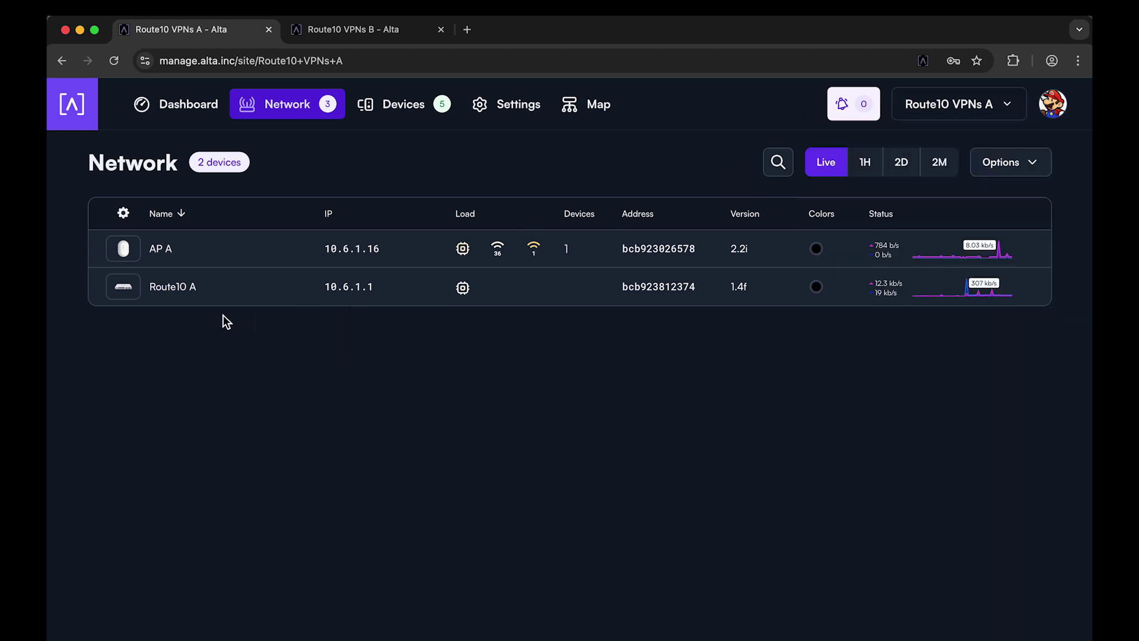
left_click(129, 295)
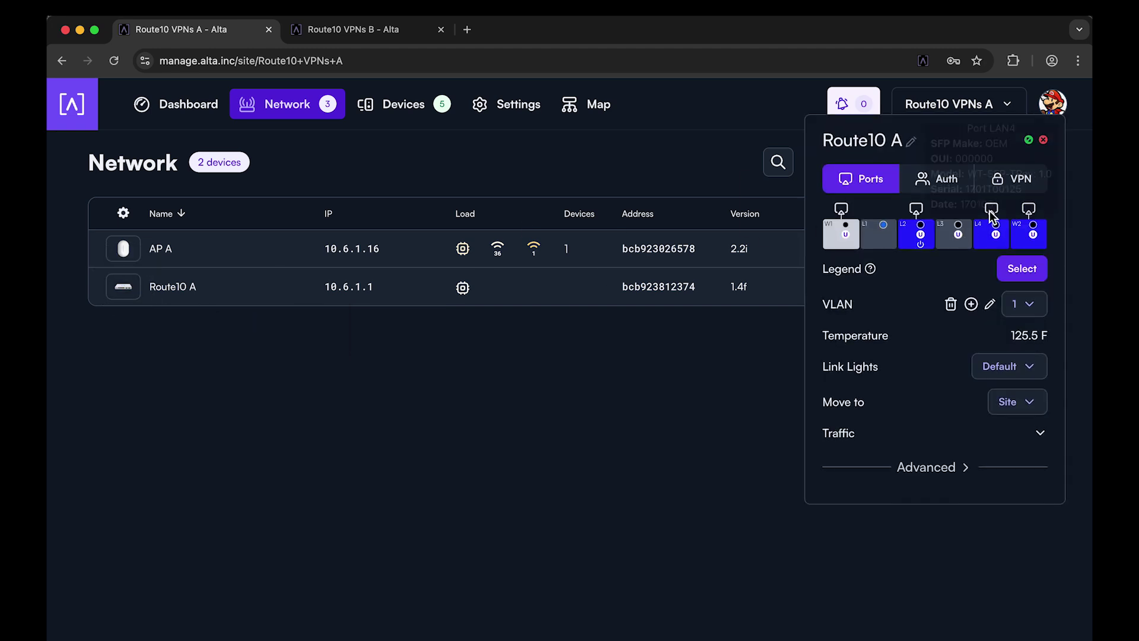
left_click(1019, 182)
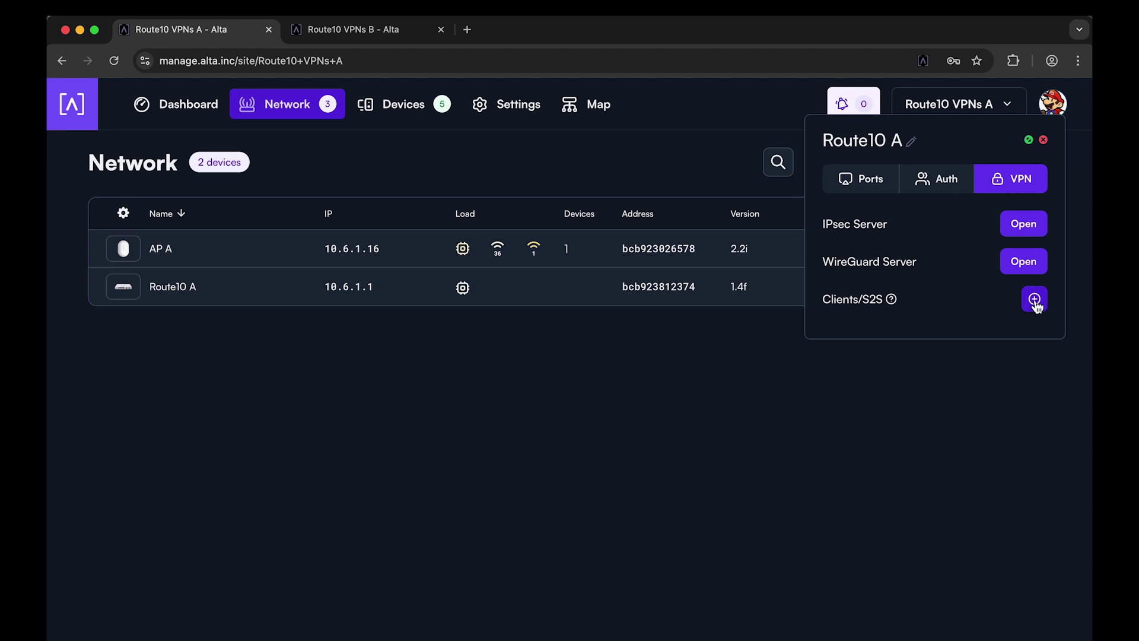
left_click(1034, 299)
left_click(979, 188)
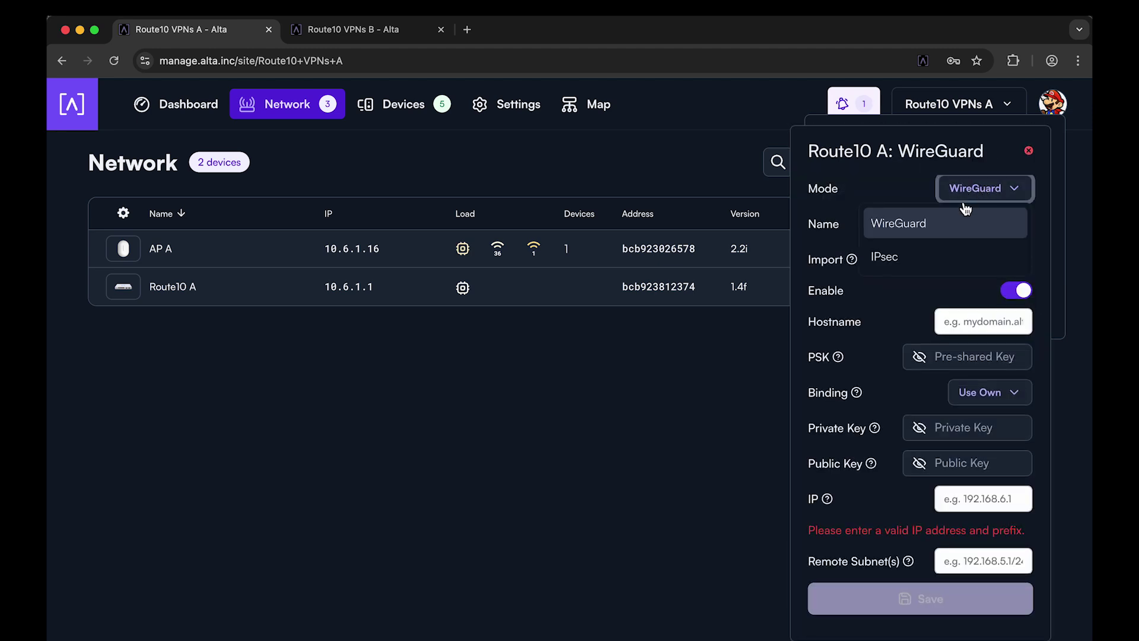
left_click(926, 259)
left_click(979, 224)
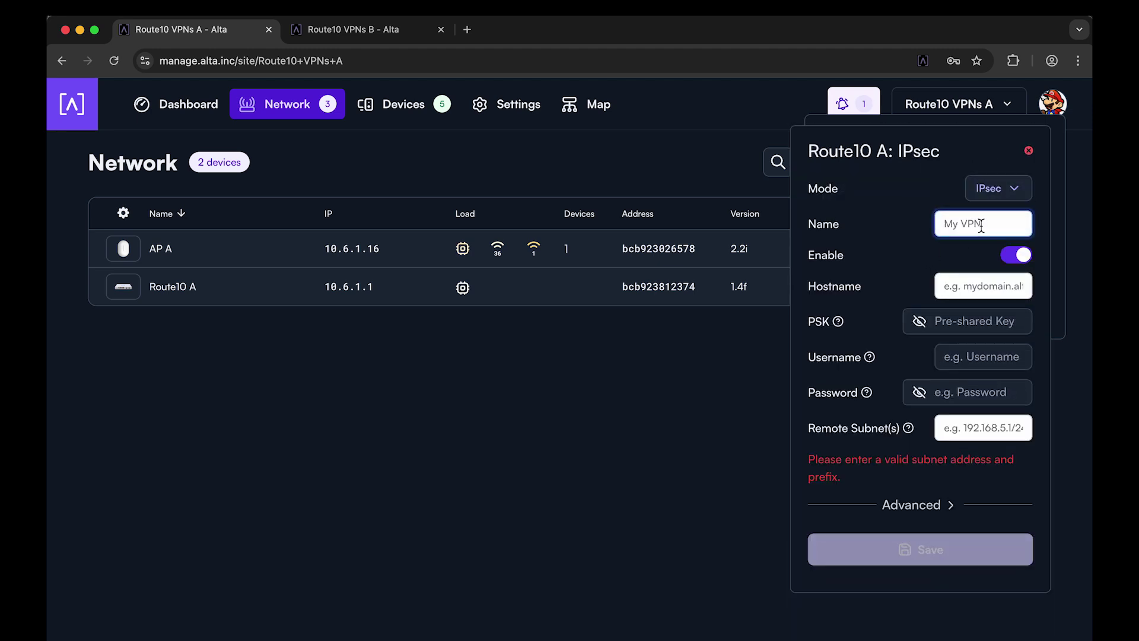
type("ToSideB")
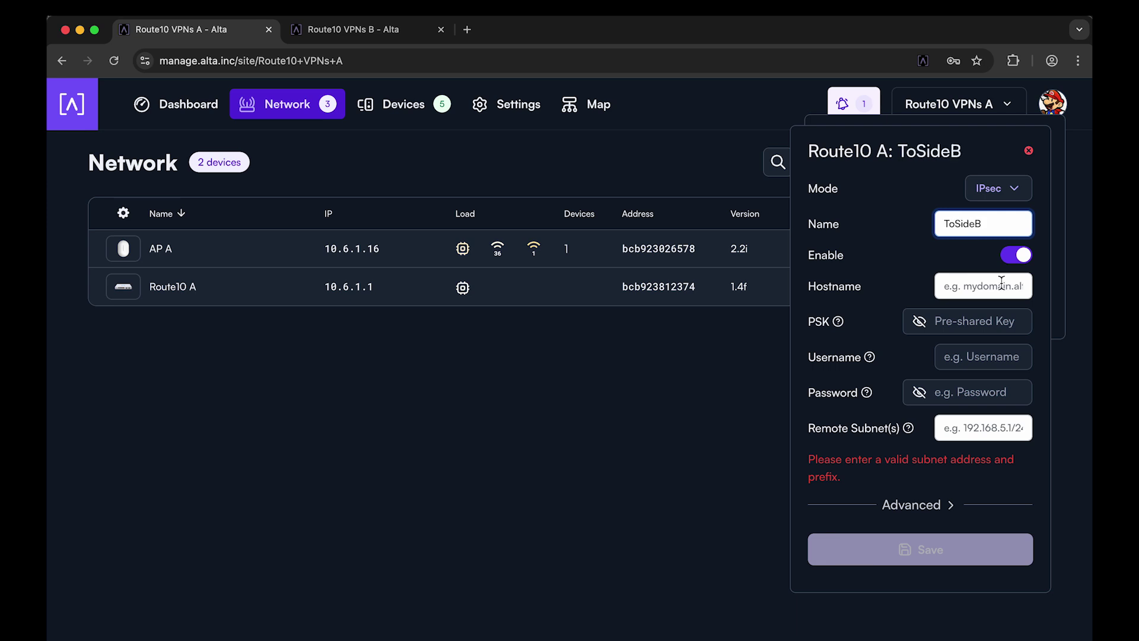
Paste the remote site's hostname into the ToSideB tunnel's Hostname field.
left_click(971, 292)
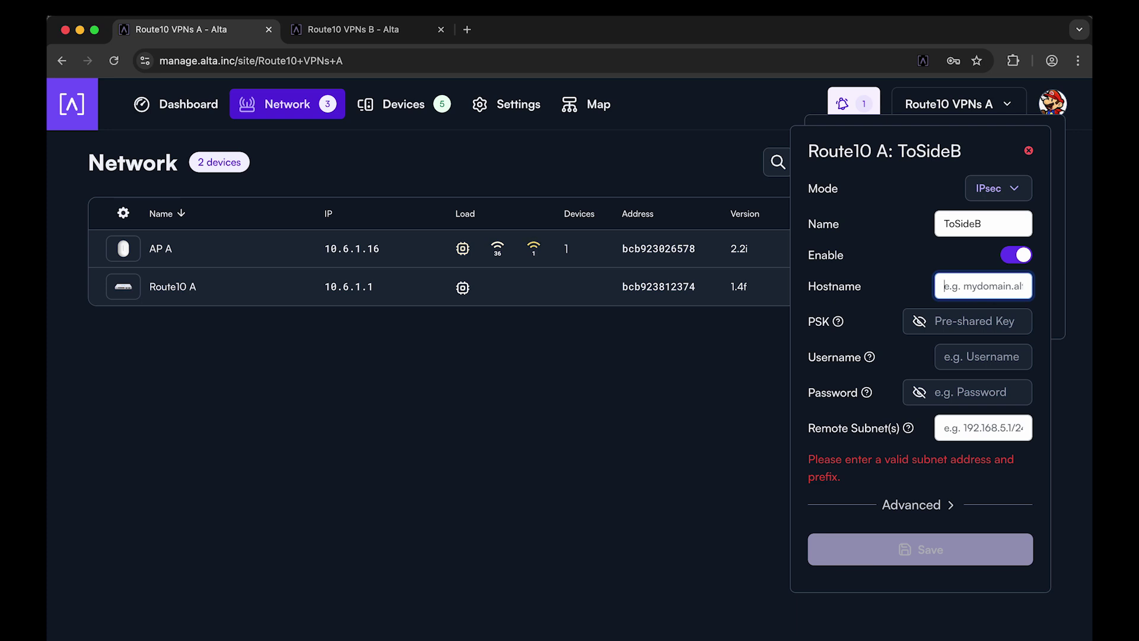
key("super+Tab")
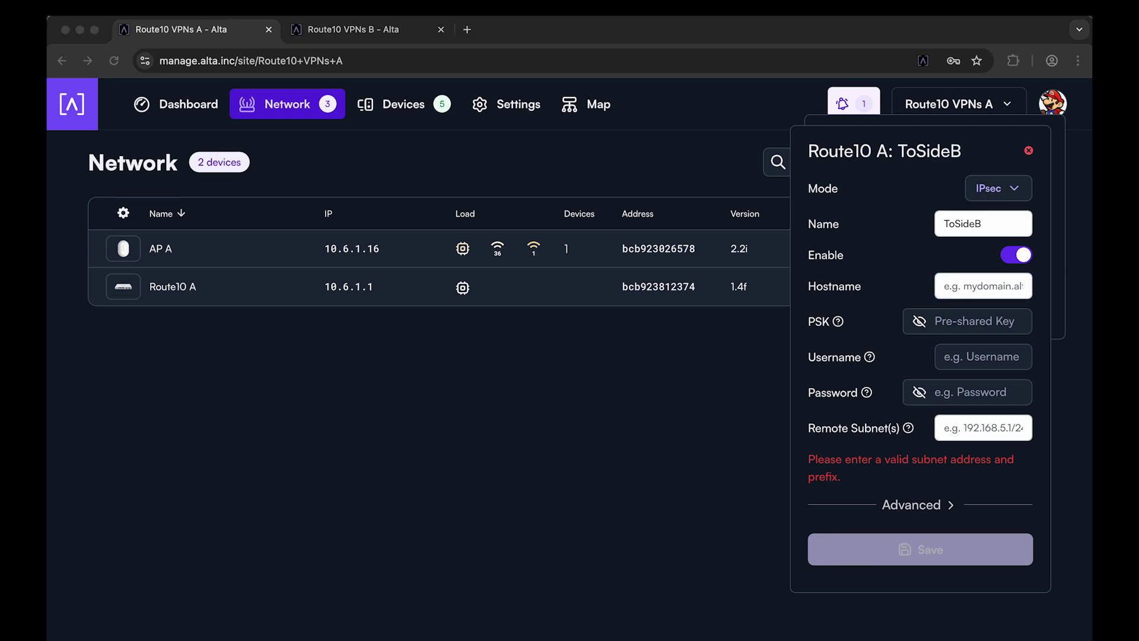
left_click(997, 282)
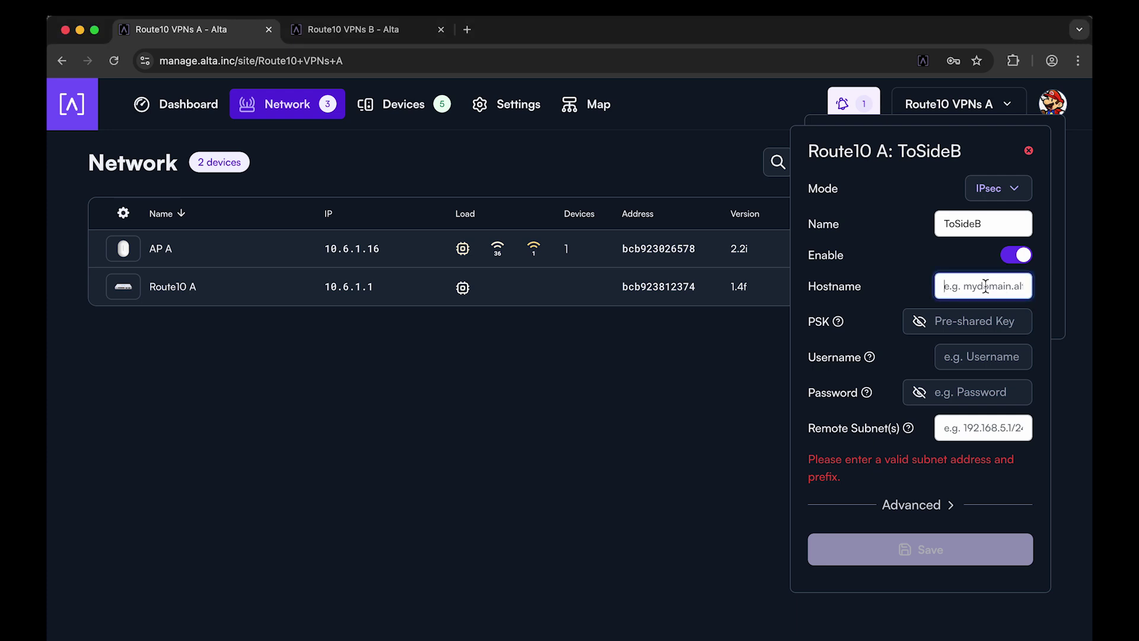
key("super+v")
left_click(999, 295)
Generate a random pre-shared key and set the remote subnet to 192.168.1.0/24.
left_click(992, 320)
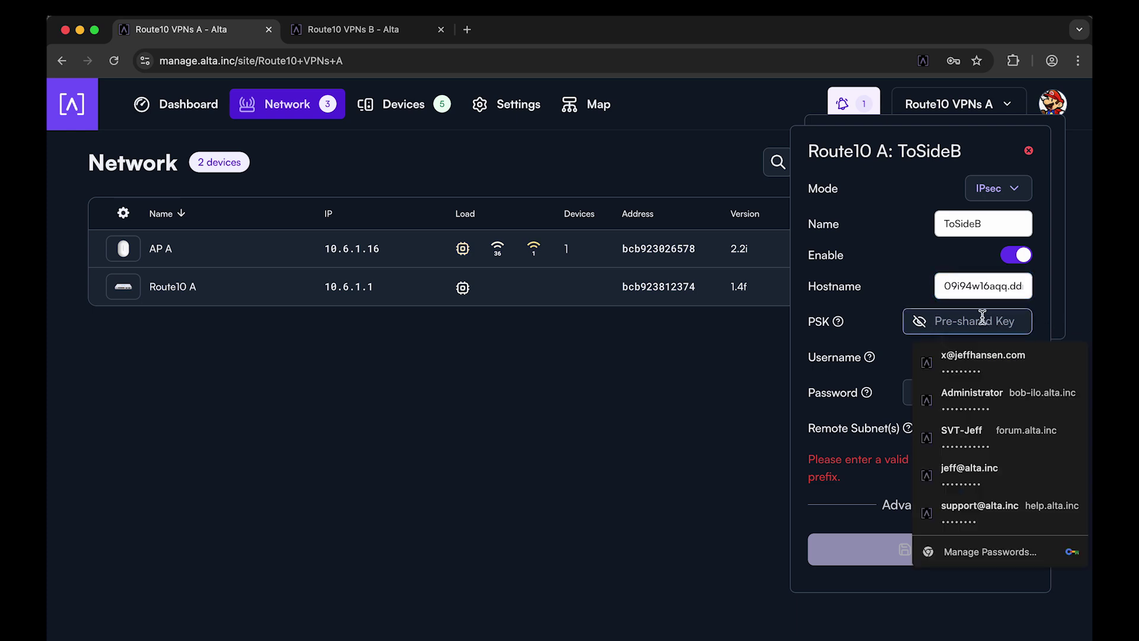
left_click(972, 292)
mouse_move(838, 321)
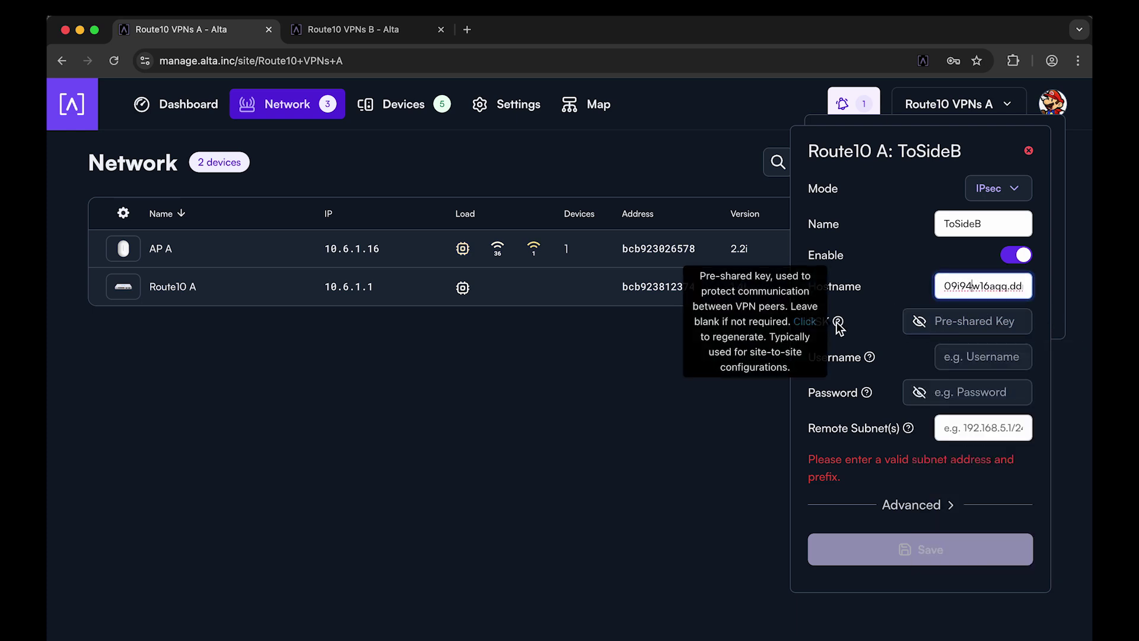
left_click(806, 325)
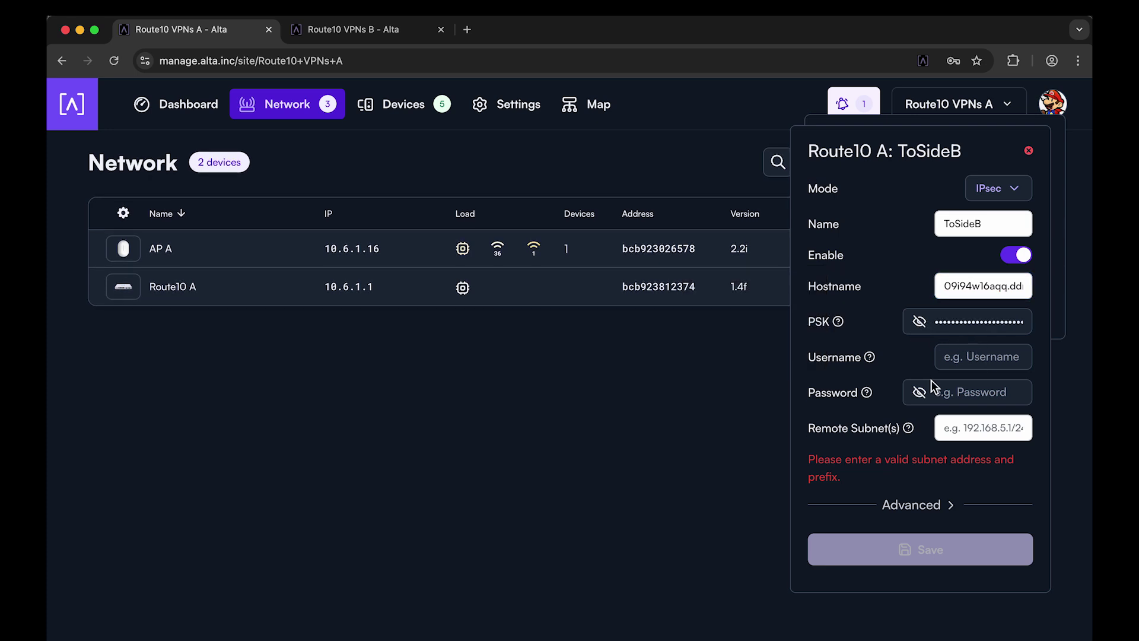
left_click(979, 431)
type("192.168.1.0/")
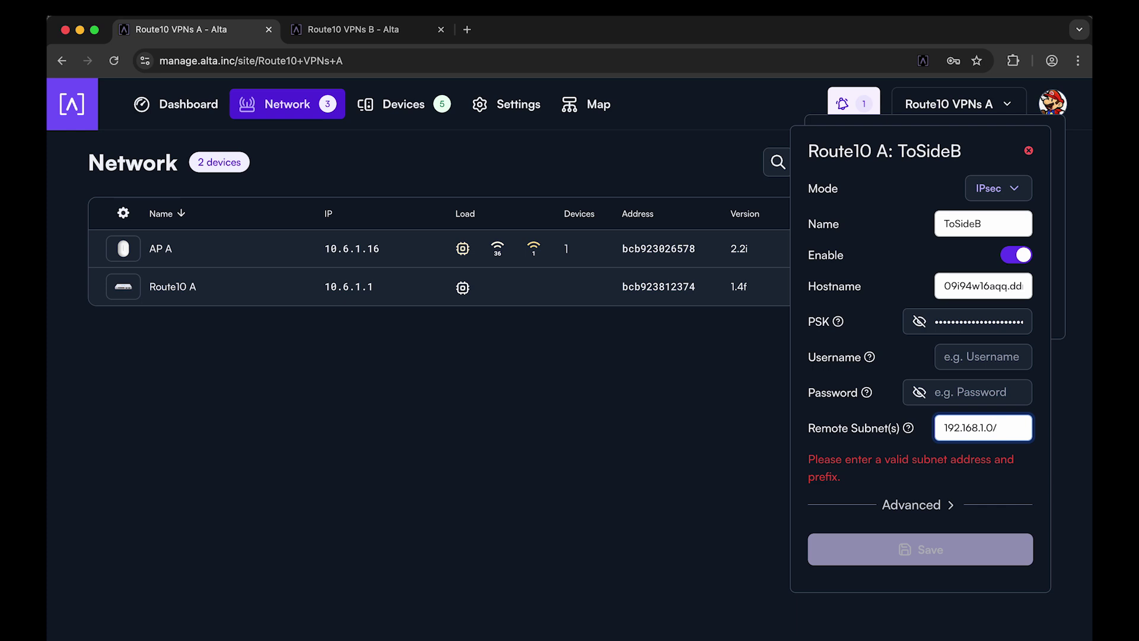
type("24")
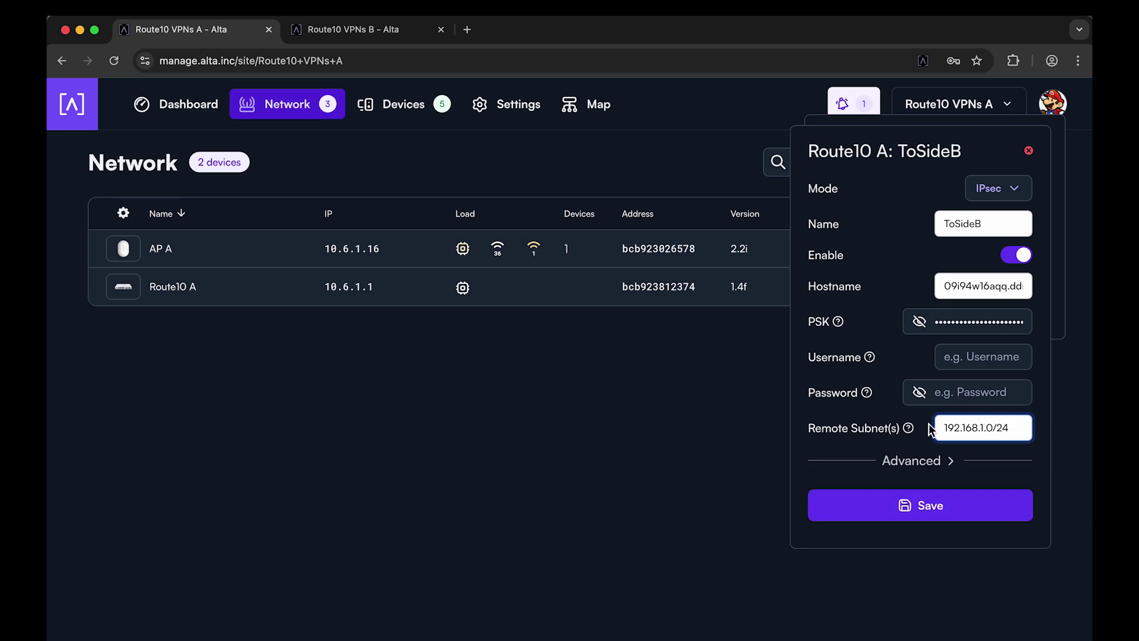
Under Advanced, set the Local ID to Route10 A's DDNS hostname.
left_click(930, 459)
scroll(918, 405, "down", 5)
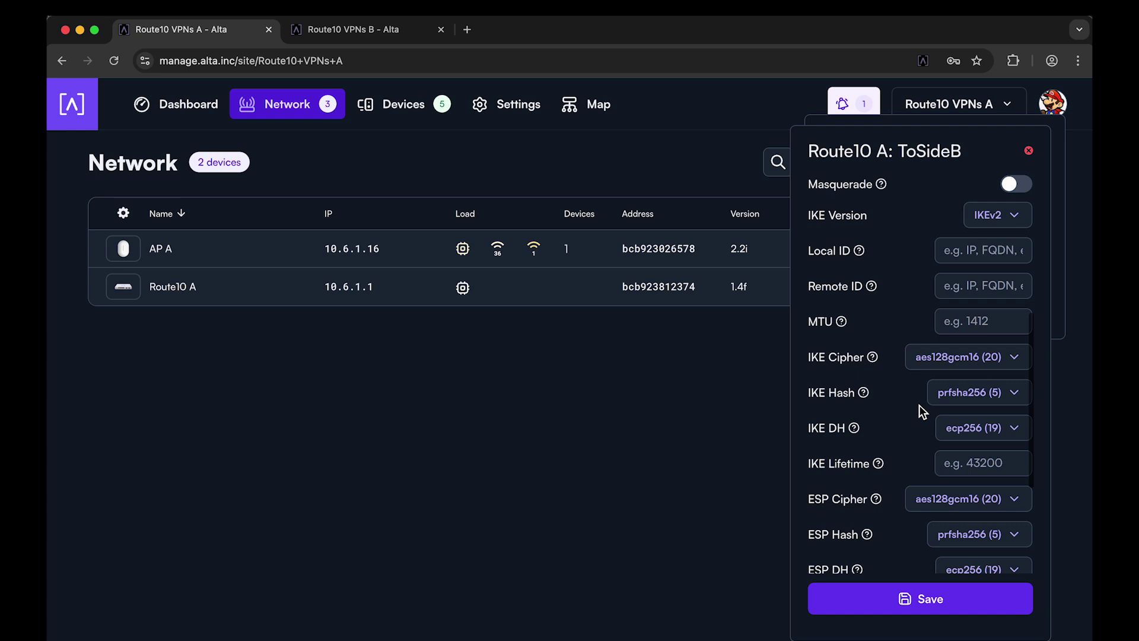
scroll(919, 405, "down", 1)
scroll(919, 404, "down", 2)
scroll(919, 405, "up", 5)
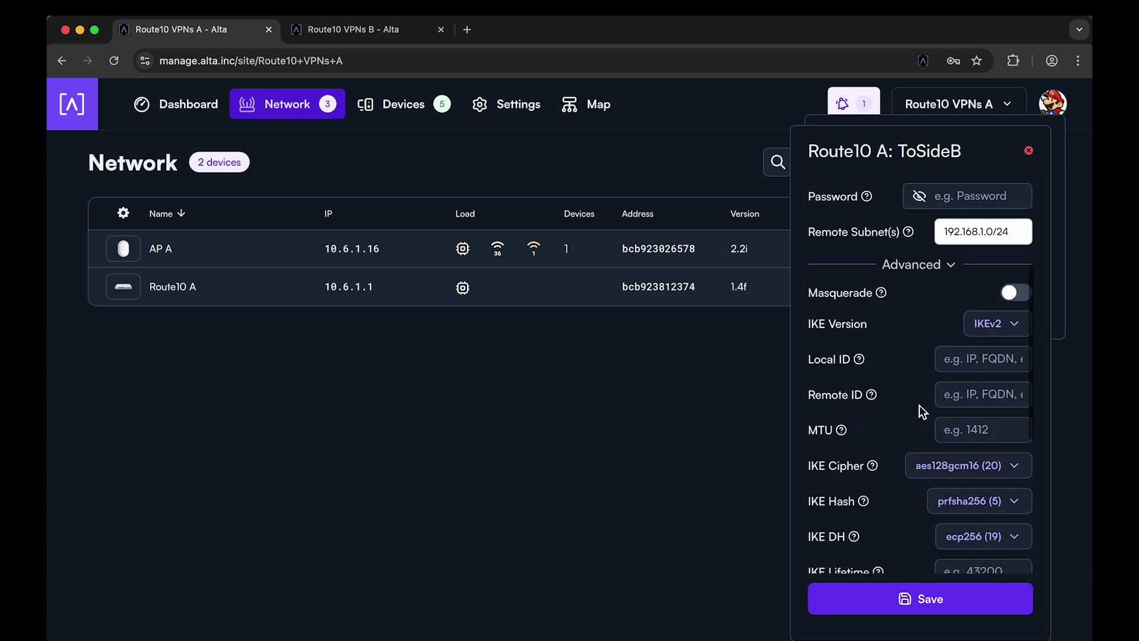
scroll(918, 405, "up", 5)
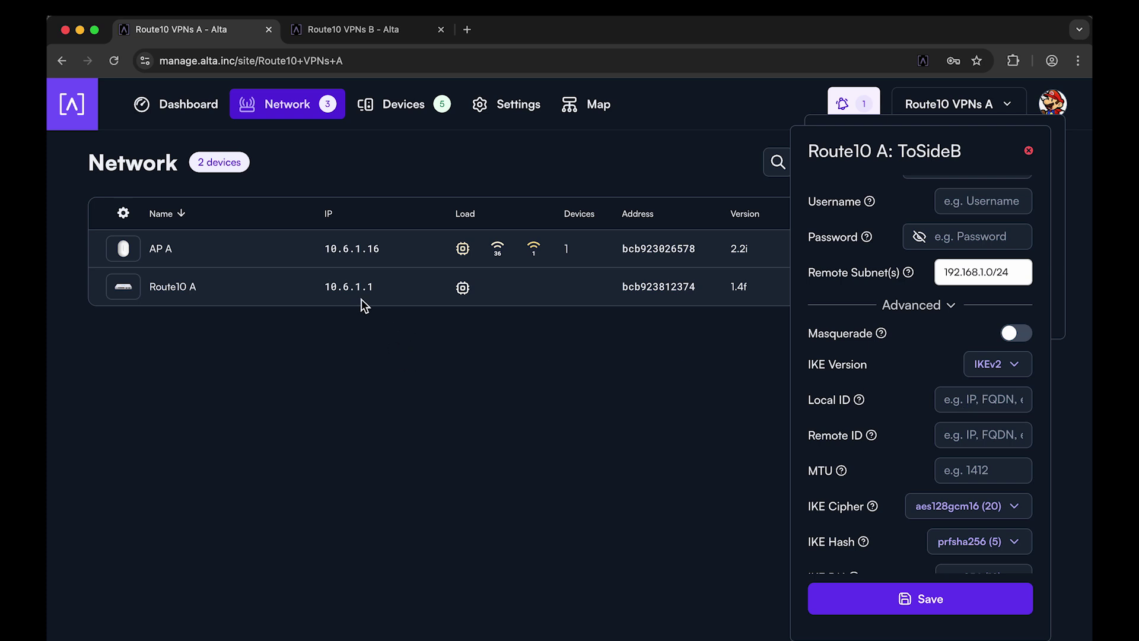
mouse_move(219, 249)
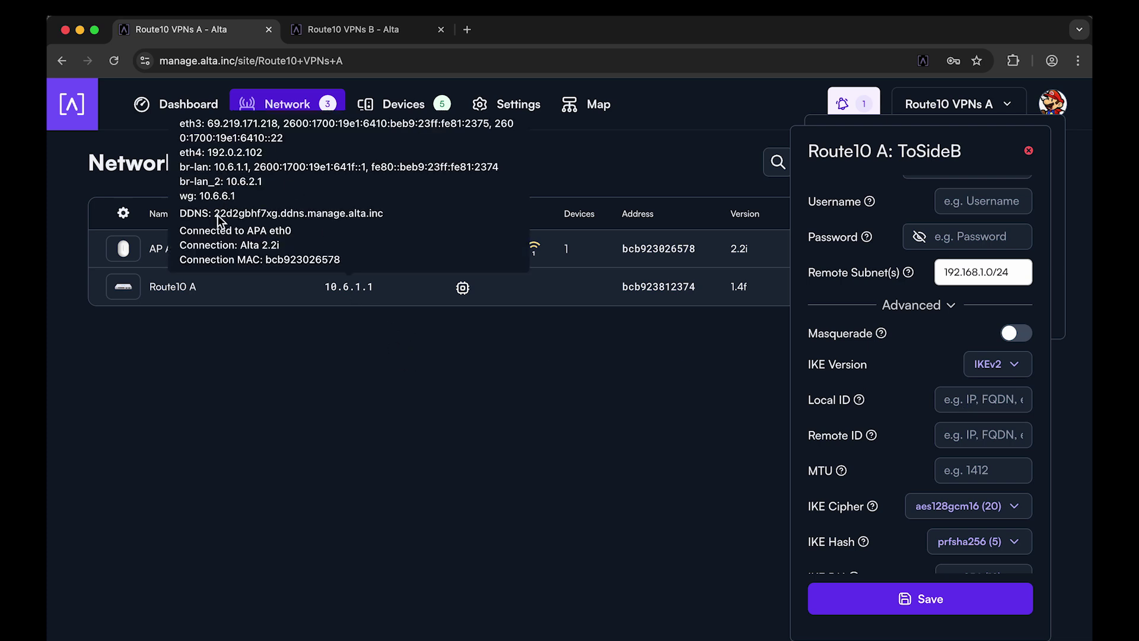
left_click_drag(215, 215, 385, 223)
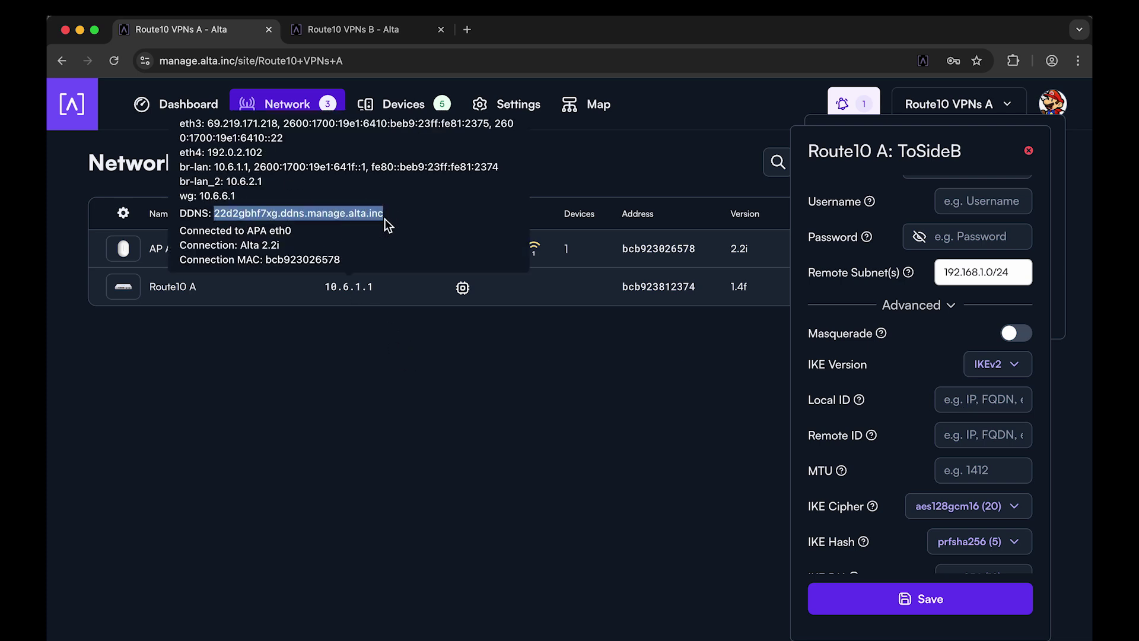
key("ctrl+c")
left_click(967, 399)
key("ctrl+v")
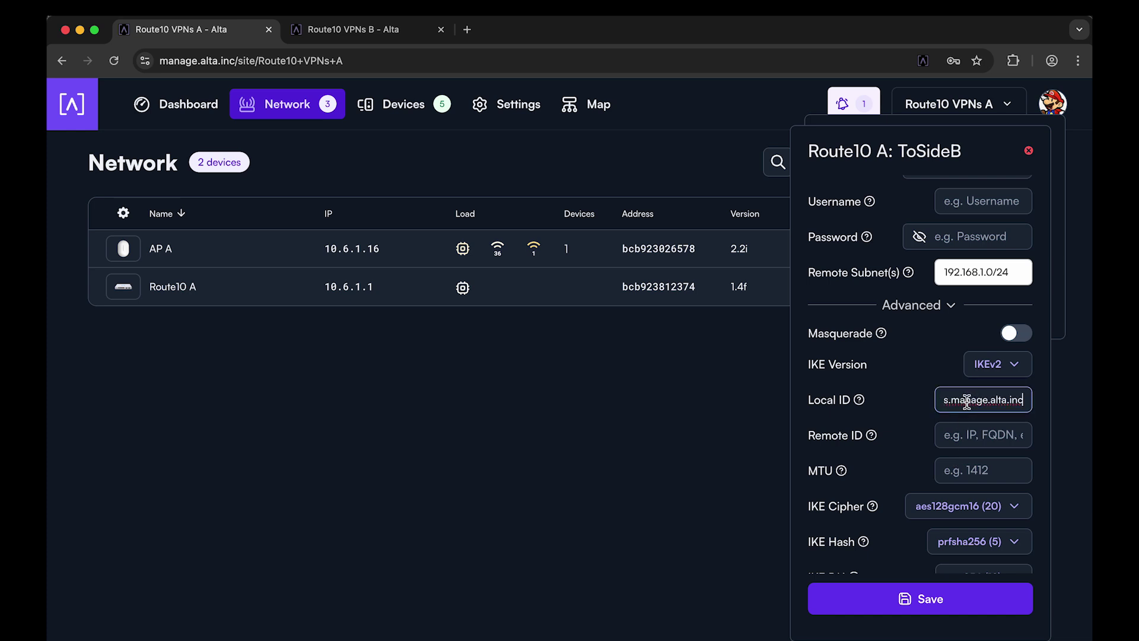
left_click(975, 435)
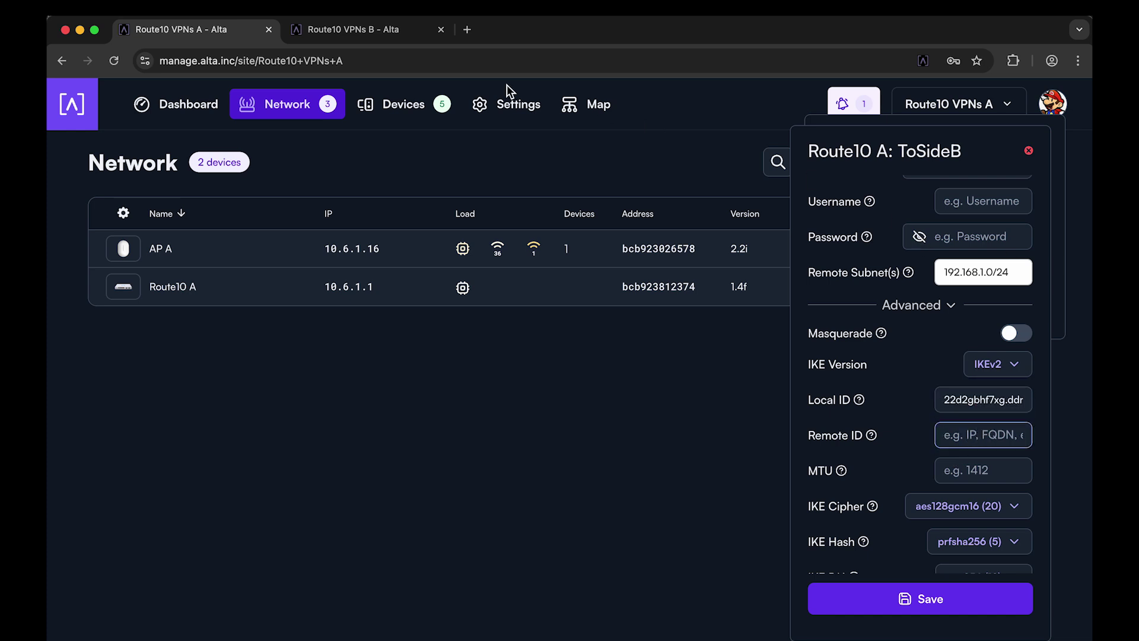
Set the Remote ID to Route10 B's DDNS hostname and save ToSideB.
left_click(380, 31)
mouse_move(358, 287)
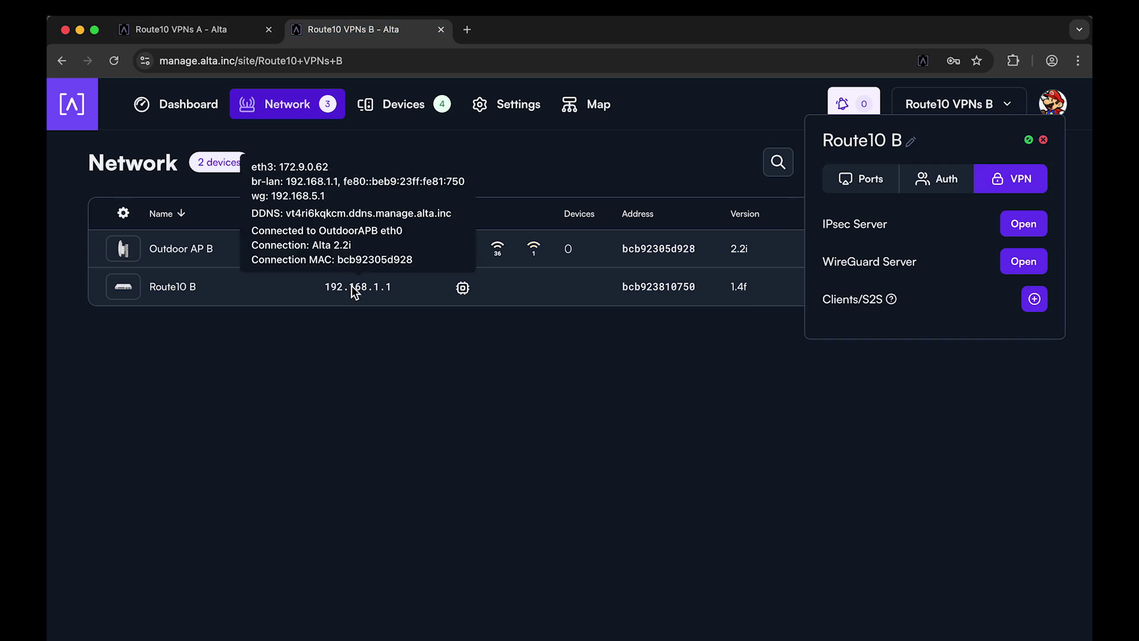
left_click_drag(286, 215, 451, 221)
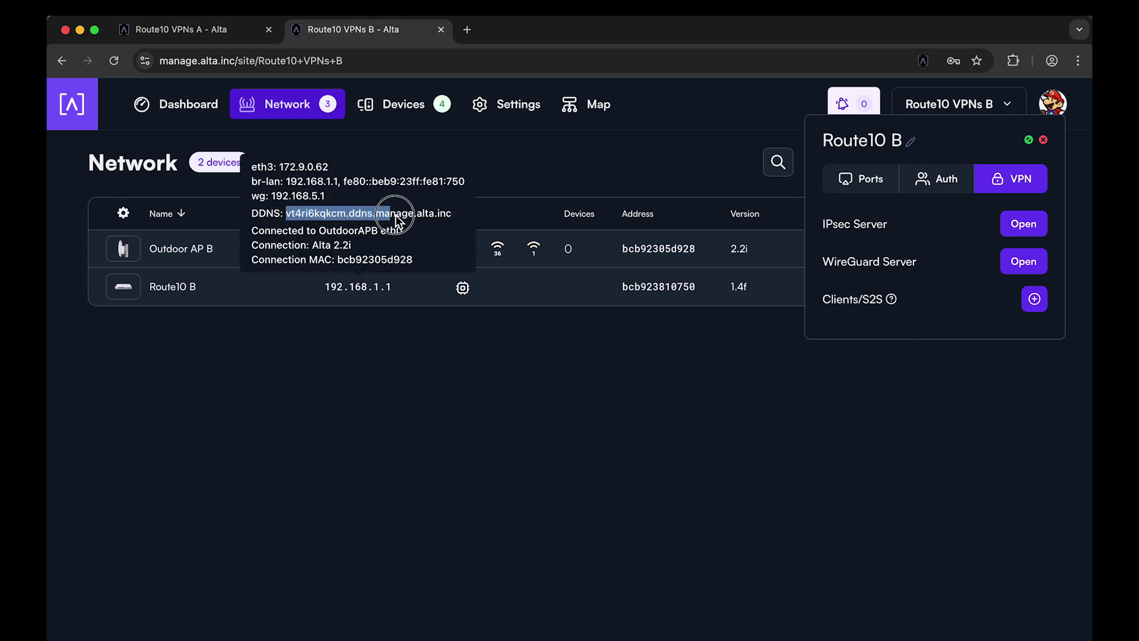
left_click(230, 30)
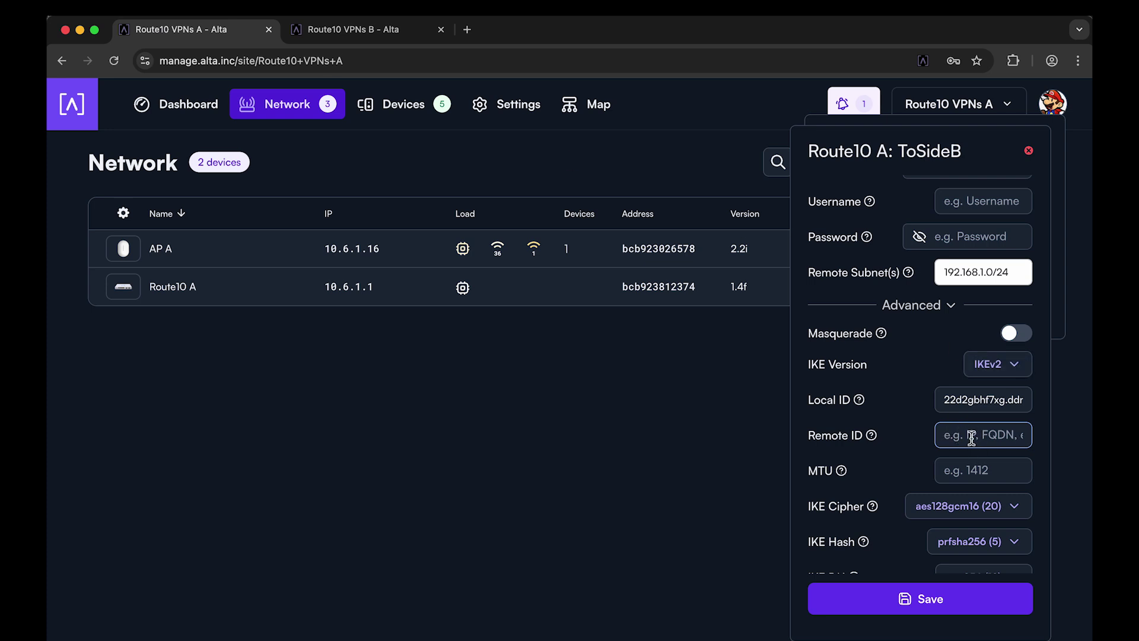
key("super+v")
left_click(927, 600)
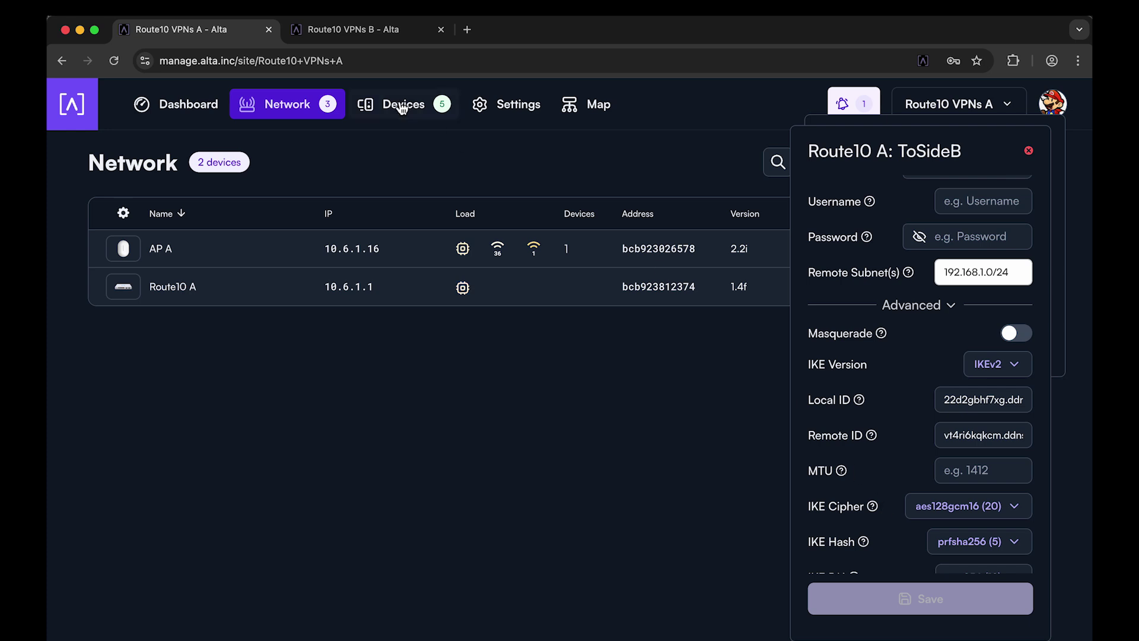
left_click(371, 29)
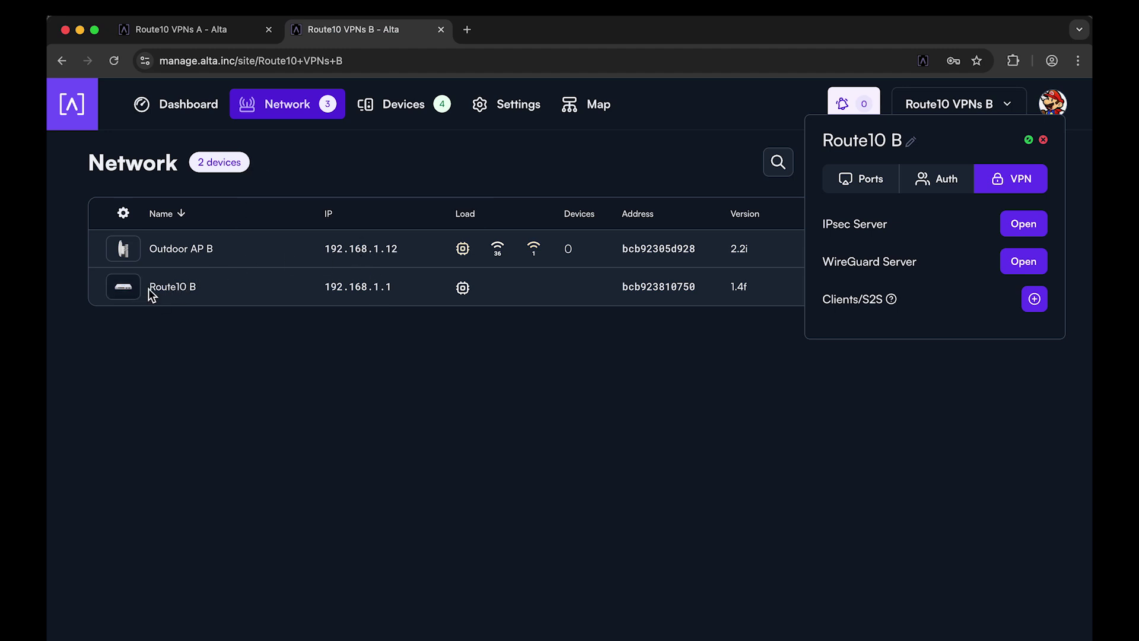
mouse_move(358, 287)
double_click(283, 168)
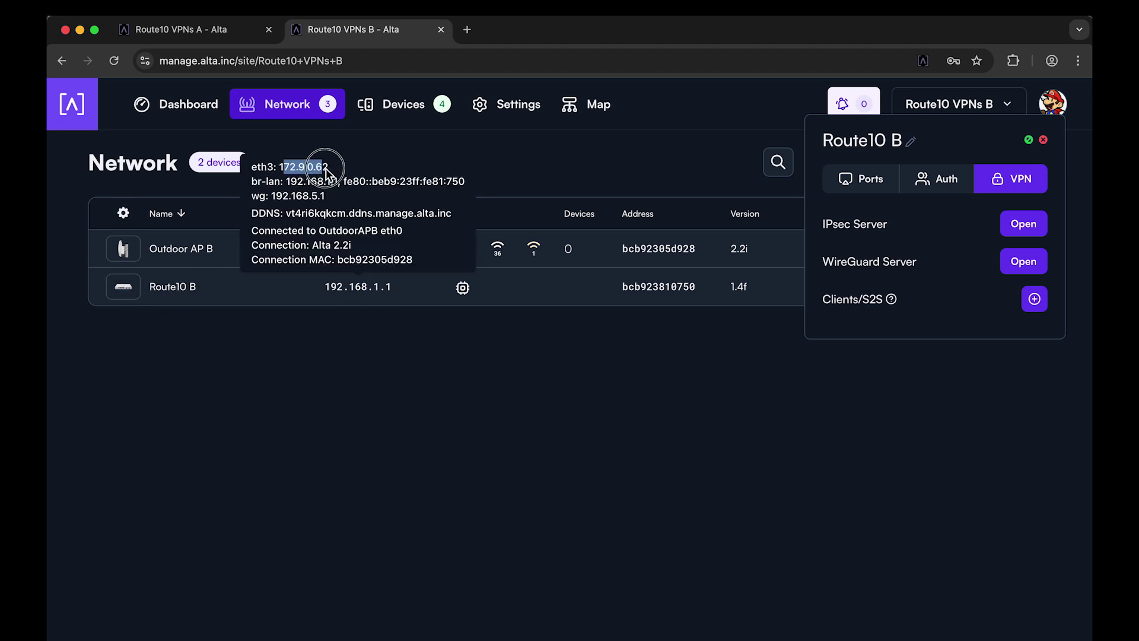
left_click(283, 169)
double_click(283, 168)
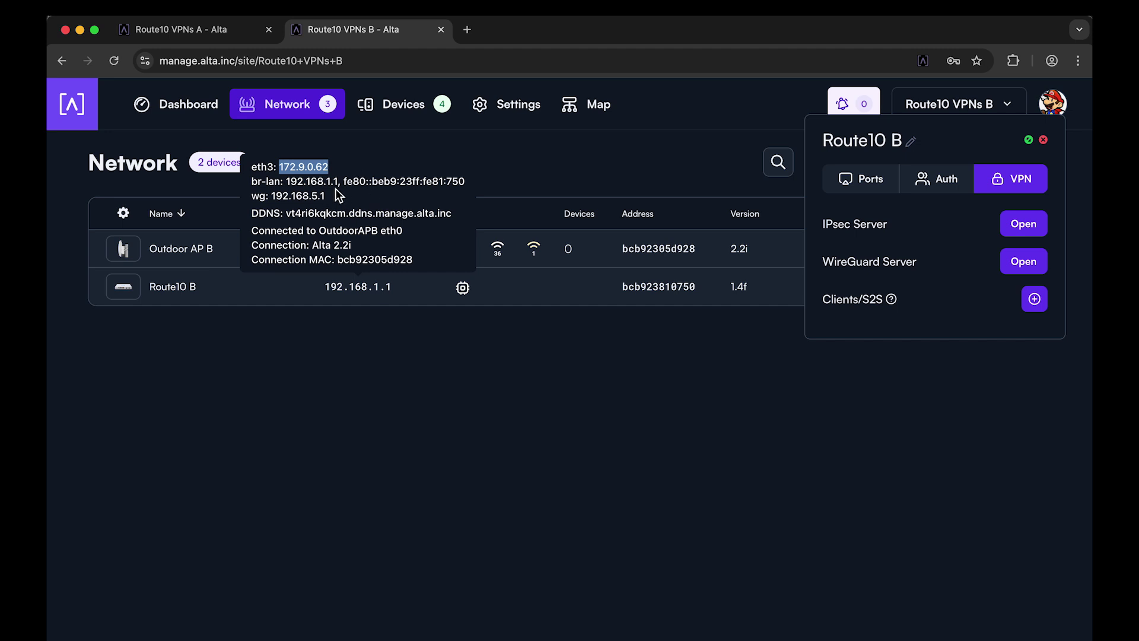
left_click(212, 32)
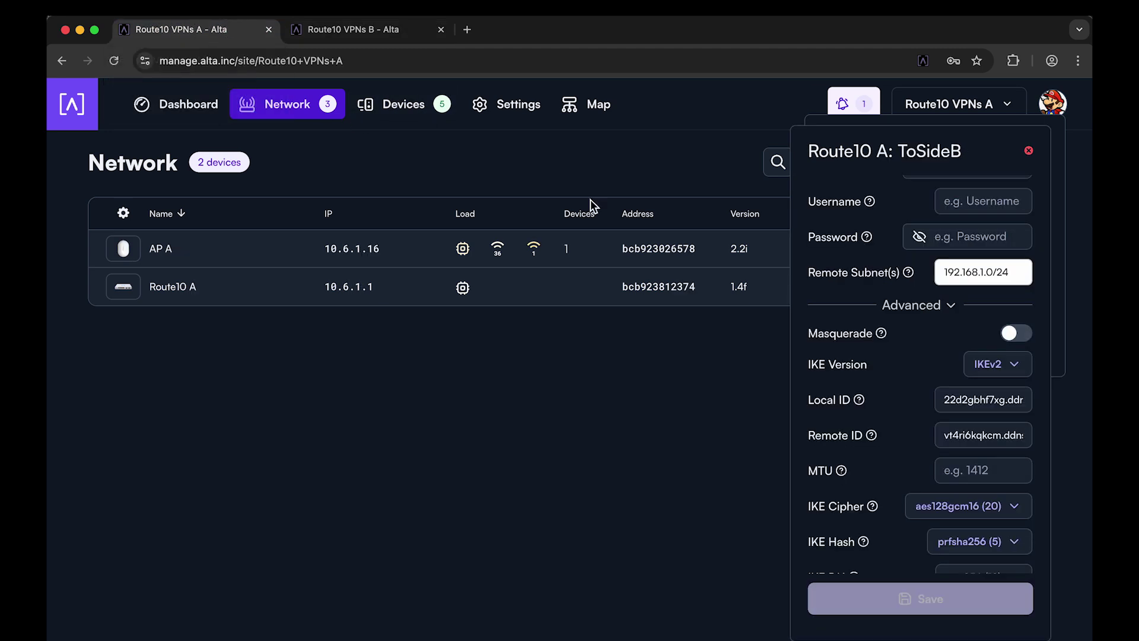
scroll(946, 325, "up", 5)
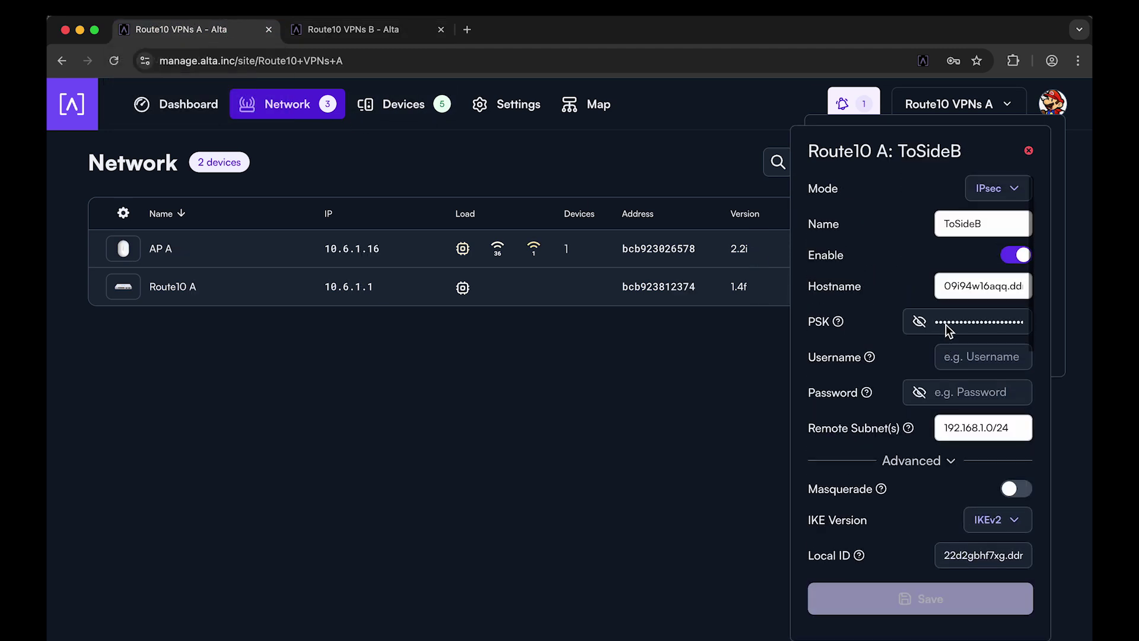
left_click(391, 33)
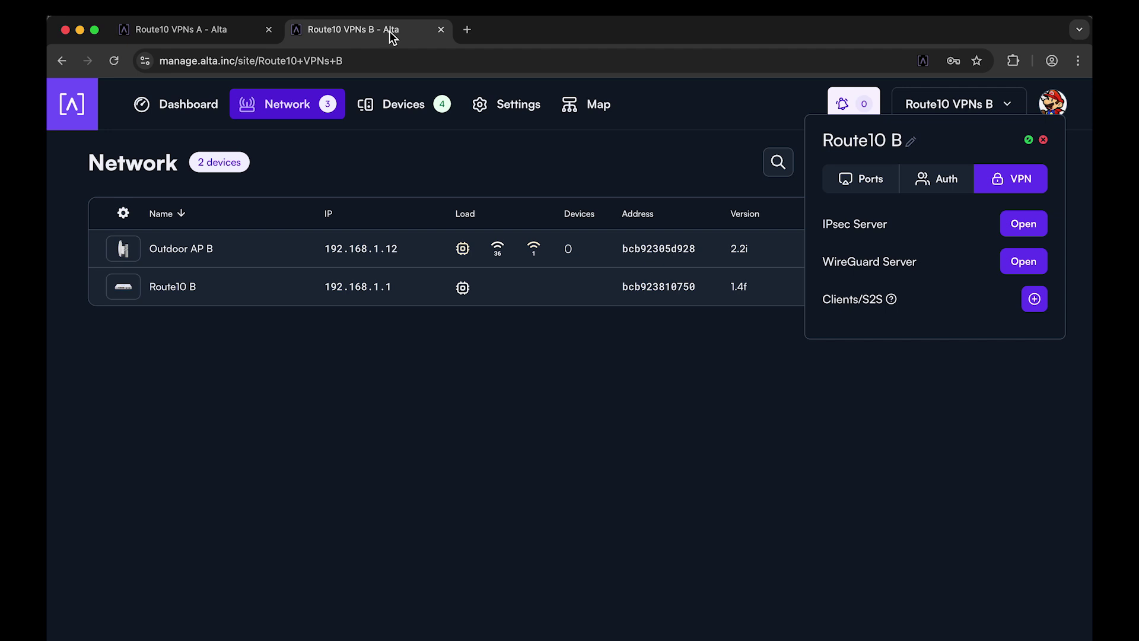
Add a new IPsec site-to-site tunnel named ToSideA on Route10 B.
left_click(1043, 140)
left_click(134, 288)
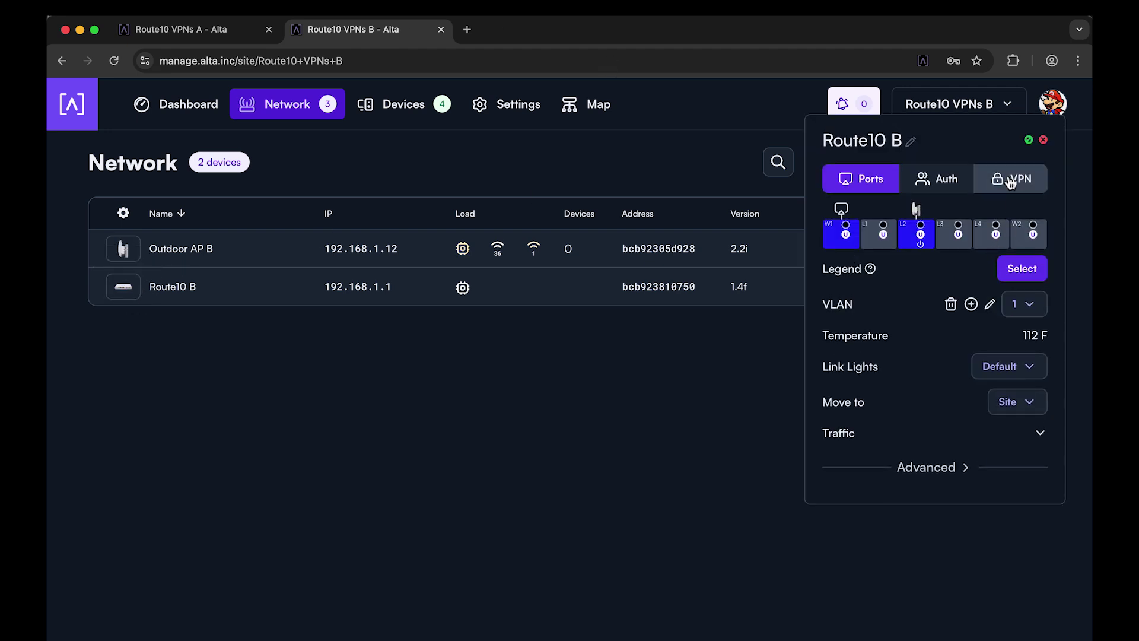
left_click(1013, 180)
left_click(1034, 298)
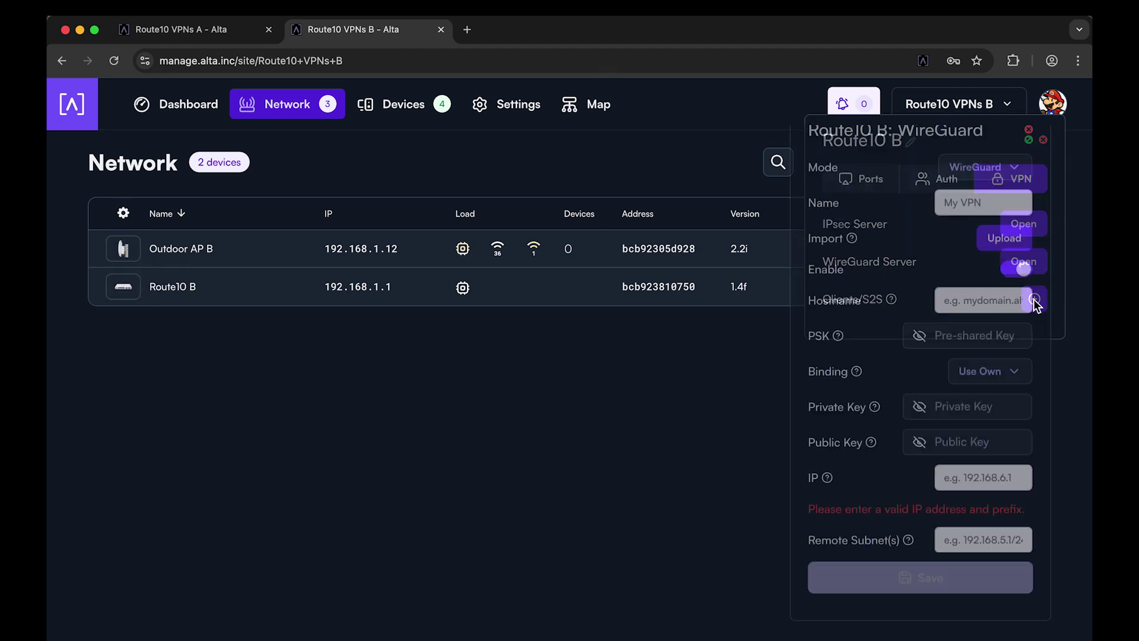
left_click(1002, 194)
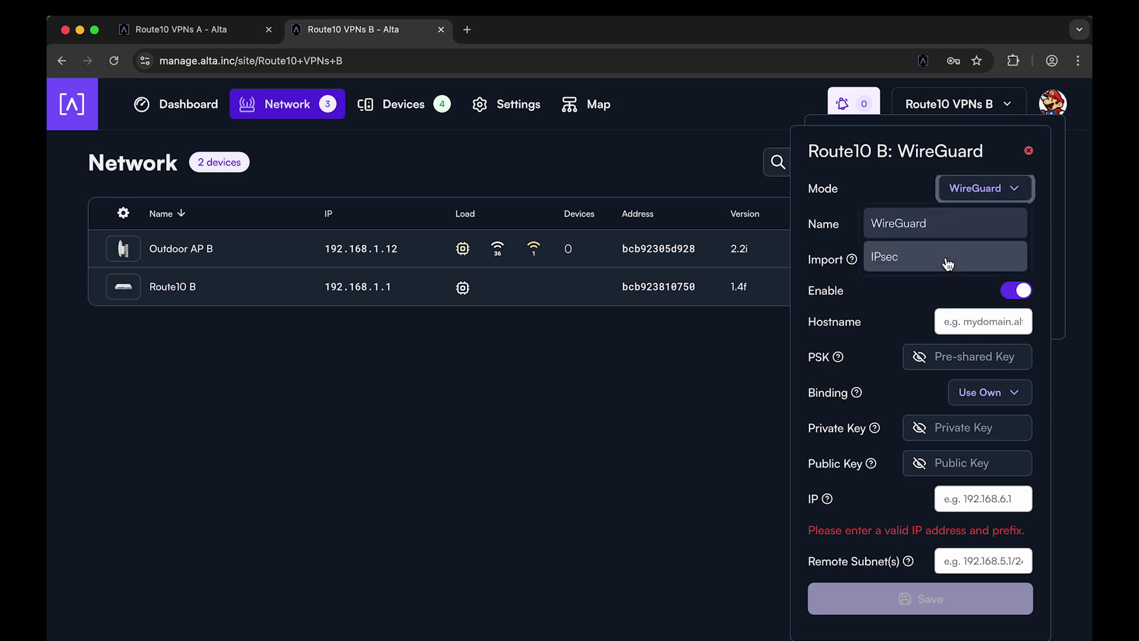
left_click(944, 257)
left_click(976, 231)
type("To")
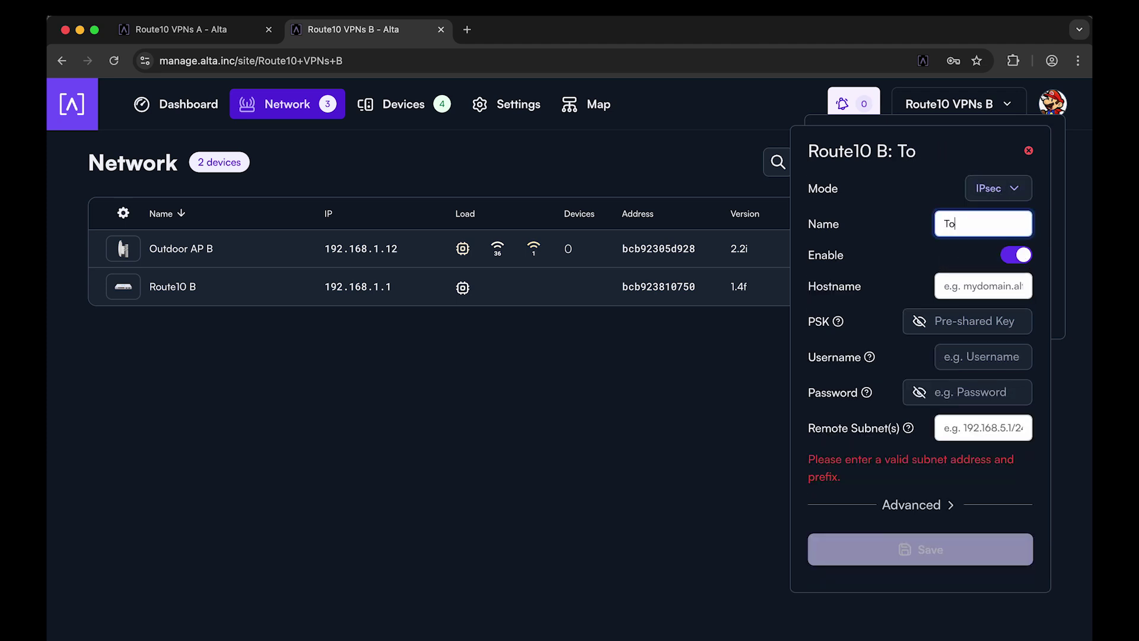
type("SideA")
Set the ToSideA tunnel's Hostname to Route10 A's DDNS hostname.
left_click(958, 286)
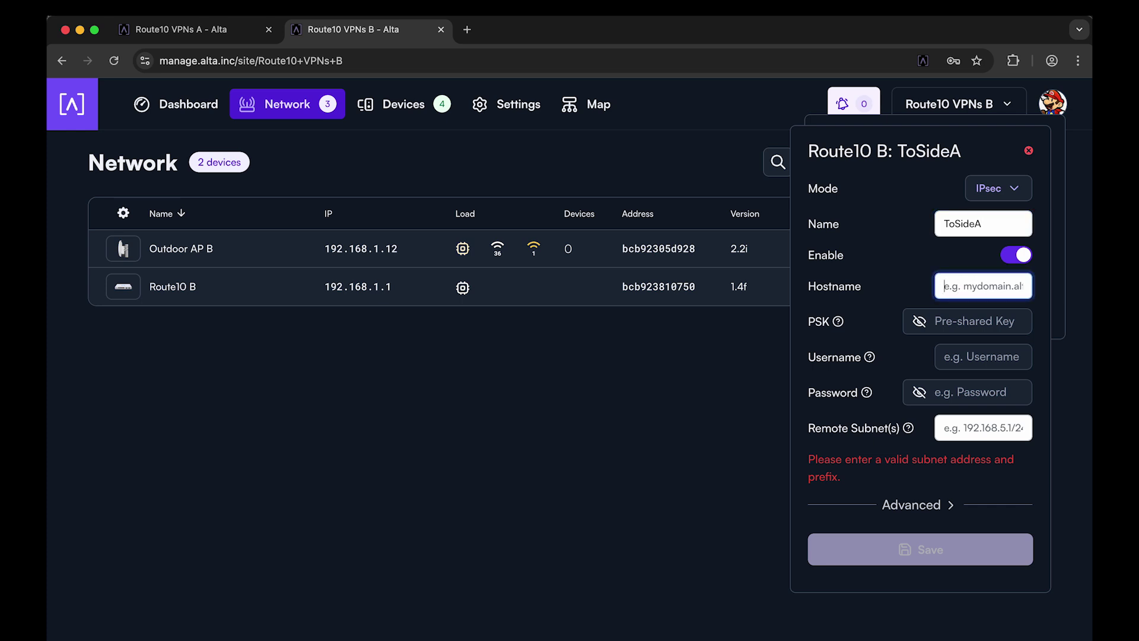
left_click(216, 30)
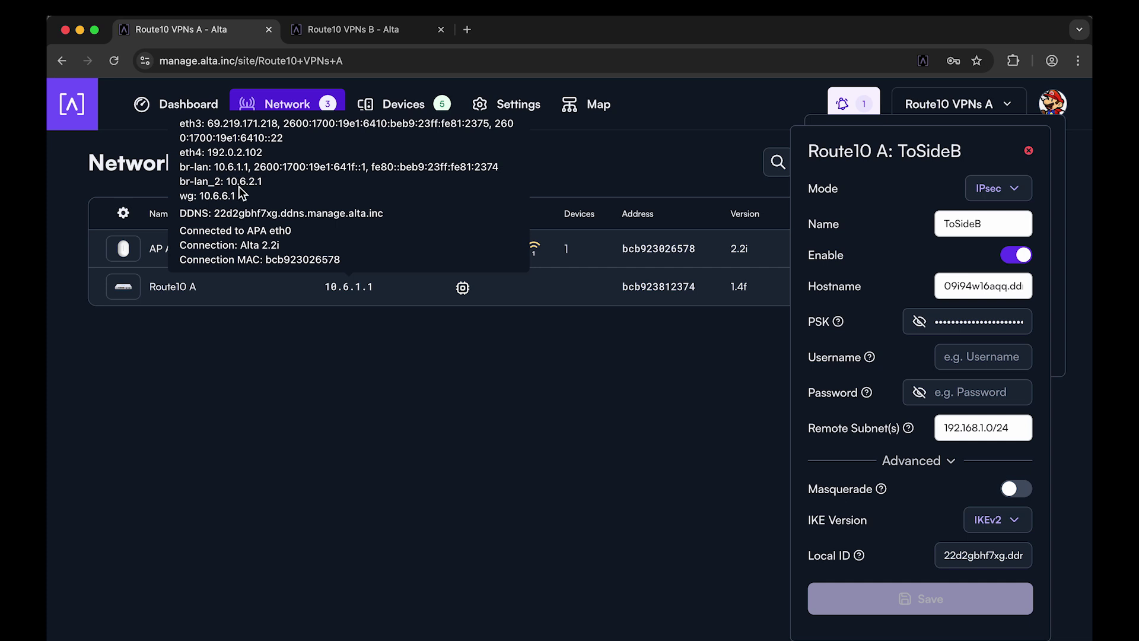
left_click_drag(215, 213, 384, 216)
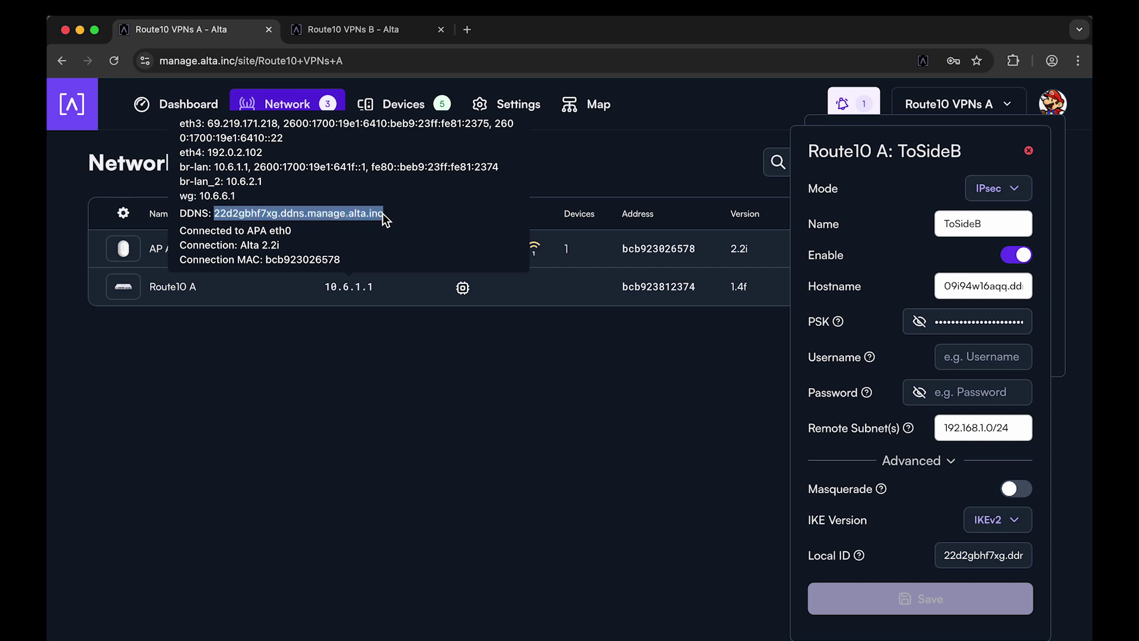
left_click(337, 32)
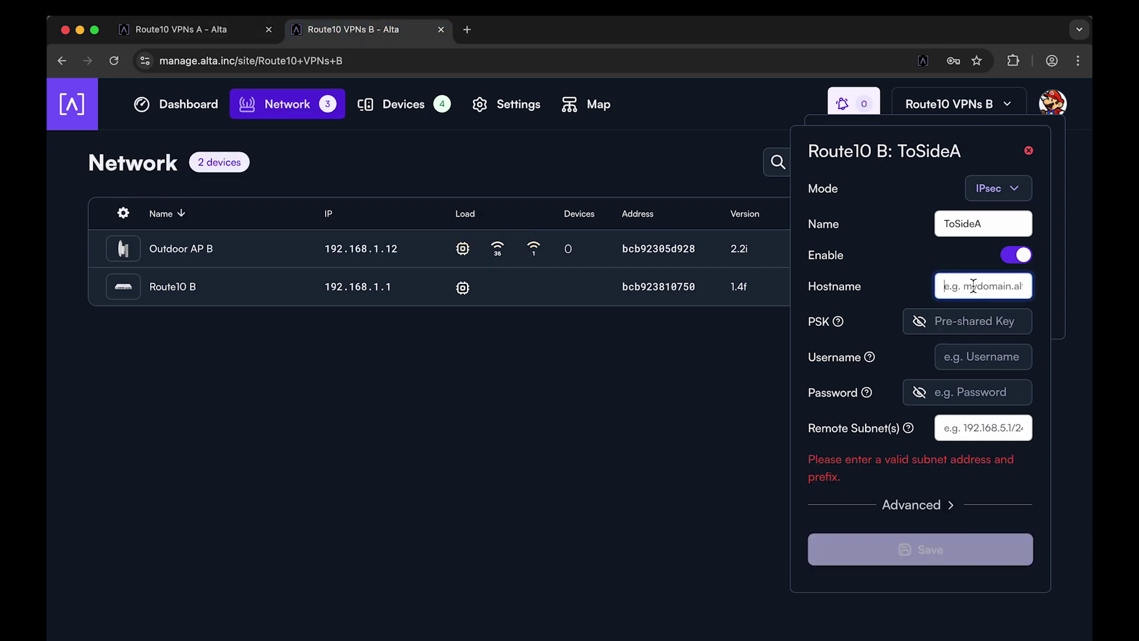
key("super+v")
Under Advanced, set Remote ID to site A's DDNS hostname and Local ID to Route10 B's.
left_click(923, 508)
scroll(930, 473, "down", 5)
scroll(936, 456, "up", 1)
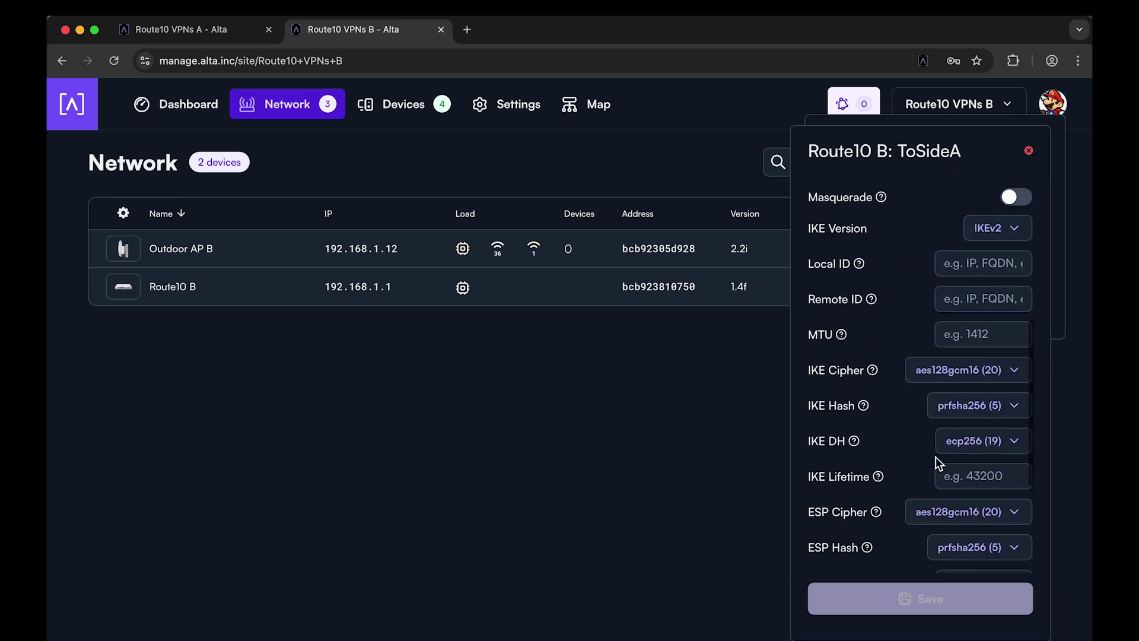
left_click(974, 298)
key("super+v")
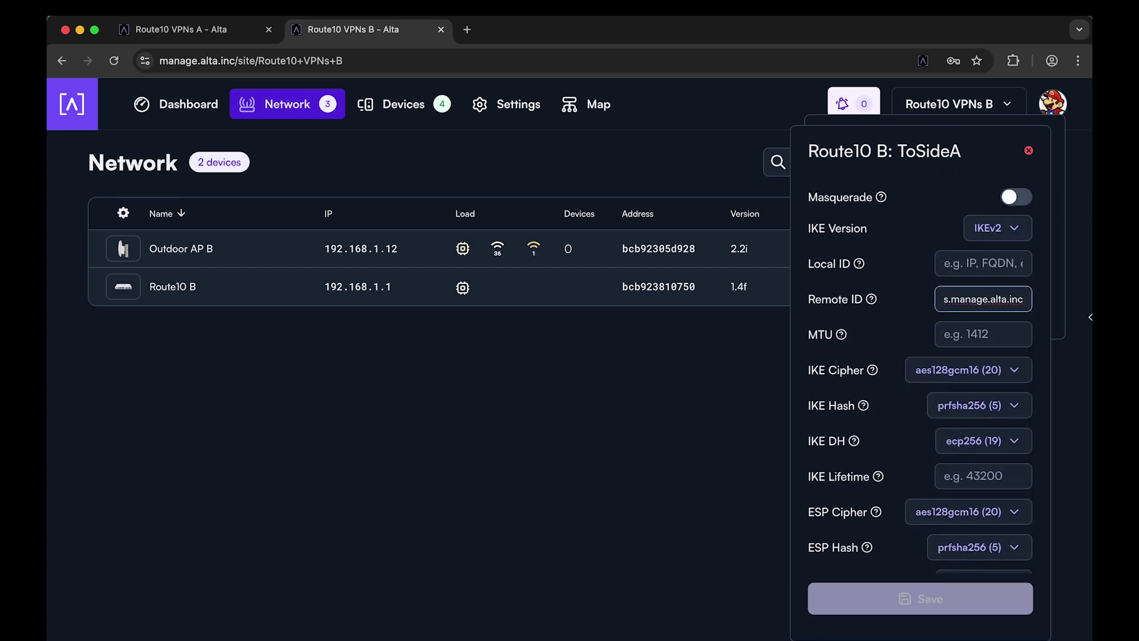
key("super+Tab")
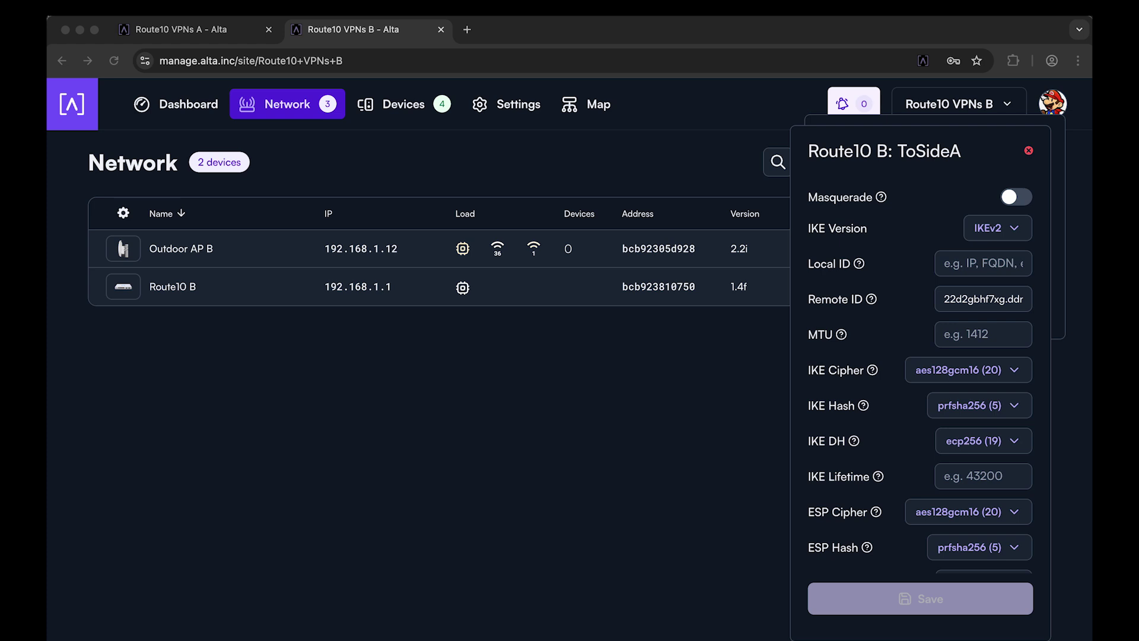
key("super+Tab")
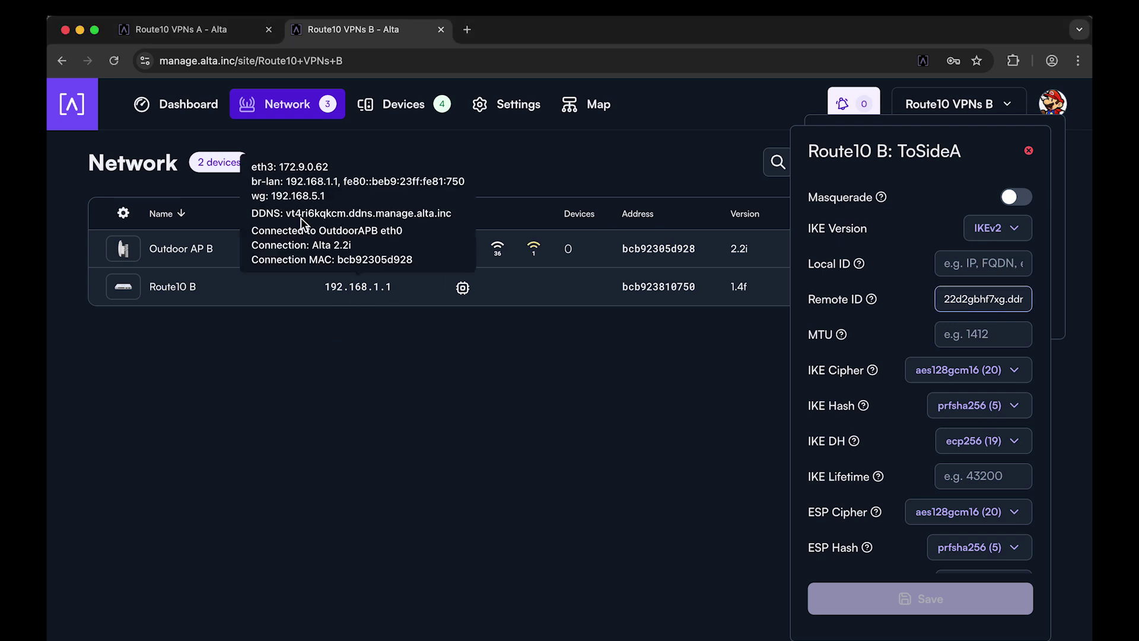
left_click_drag(287, 214, 452, 214)
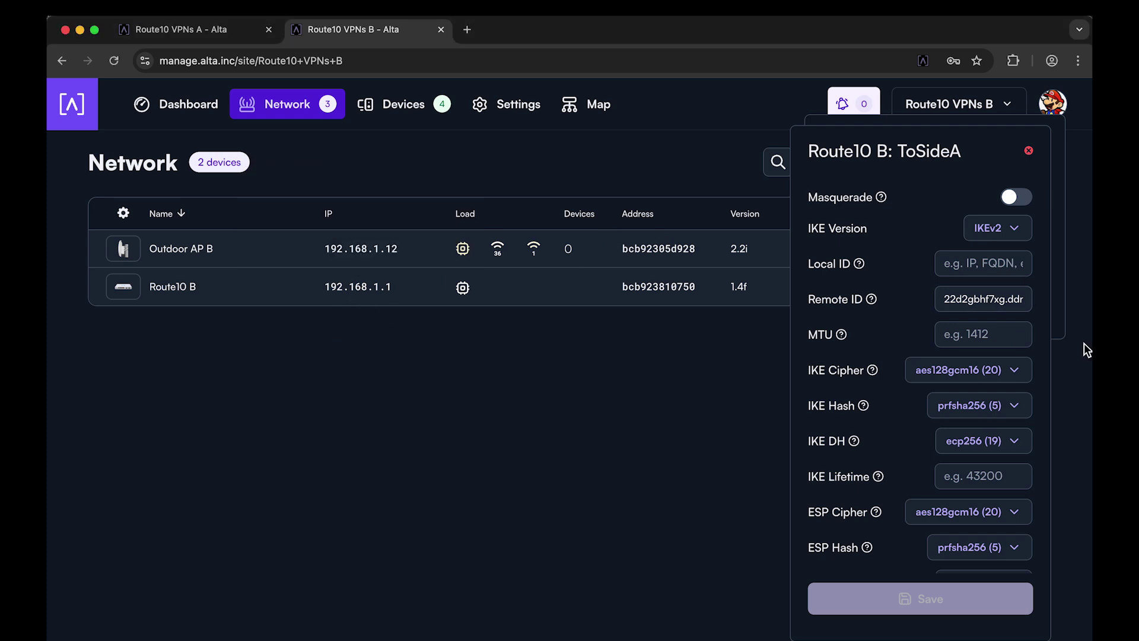
left_click(982, 264)
key("super+v")
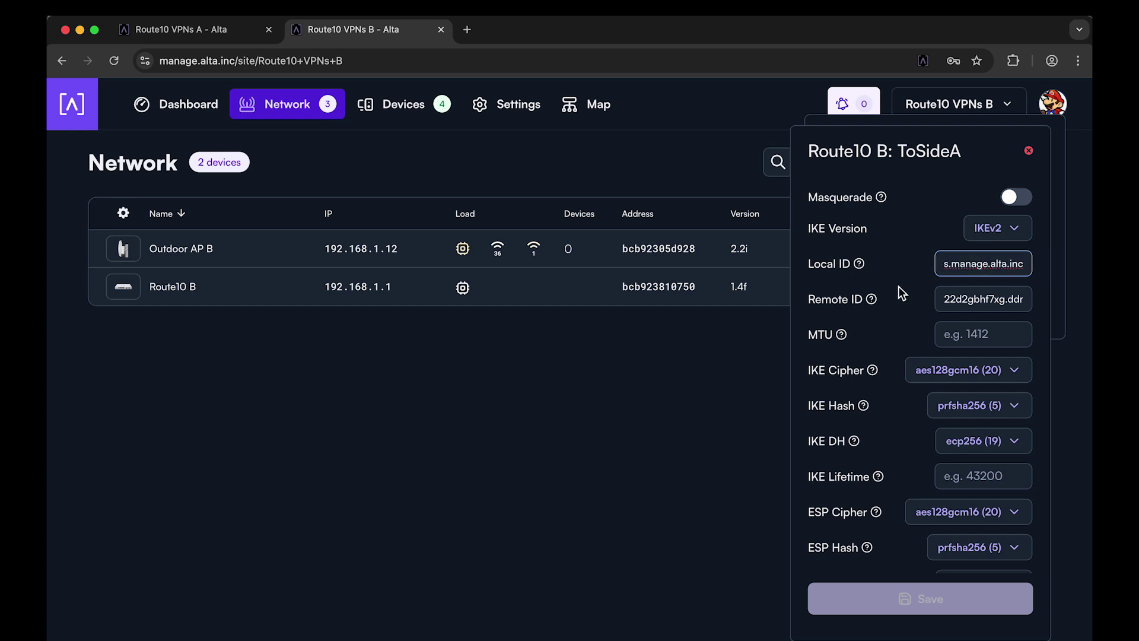
scroll(898, 285, "up", 1)
scroll(898, 286, "up", 4)
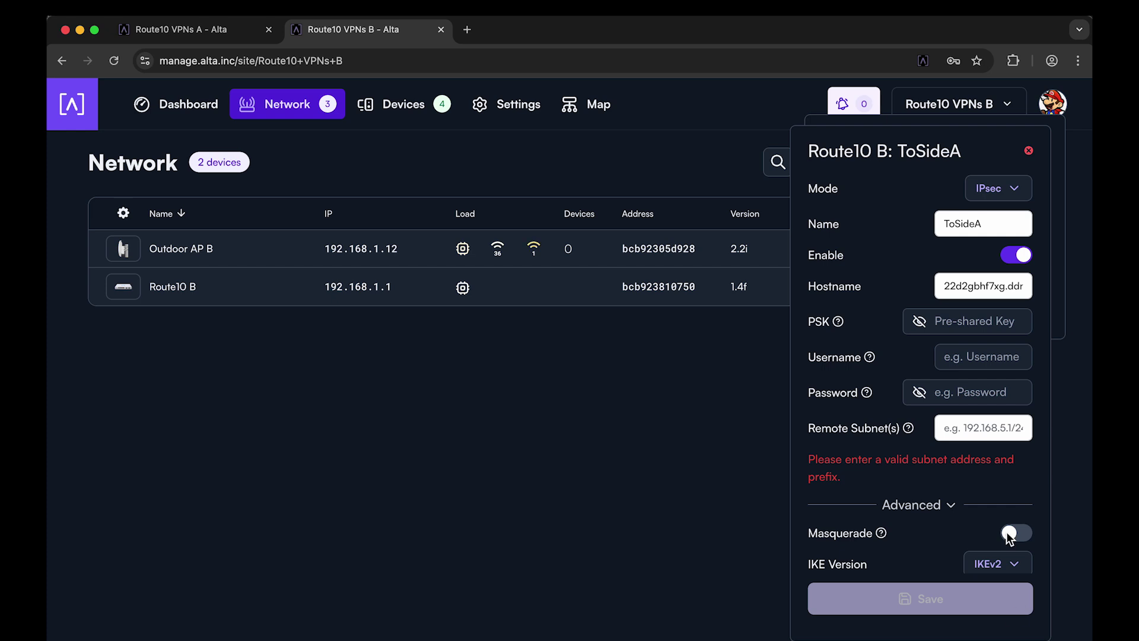
left_click(972, 428)
type("10.6.1.")
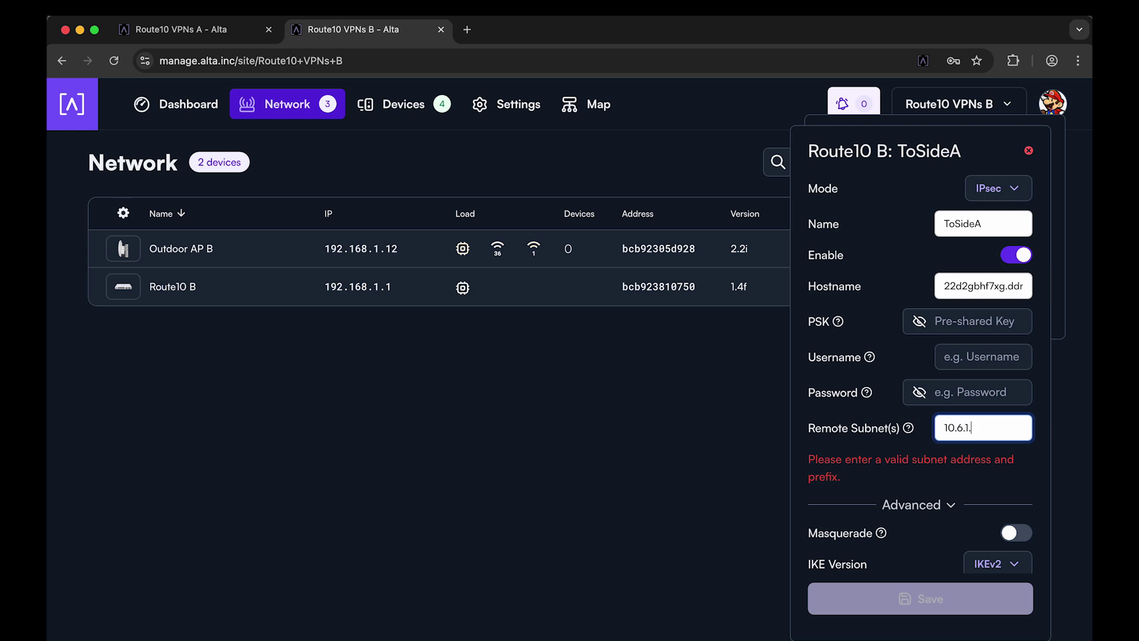
type("0/24")
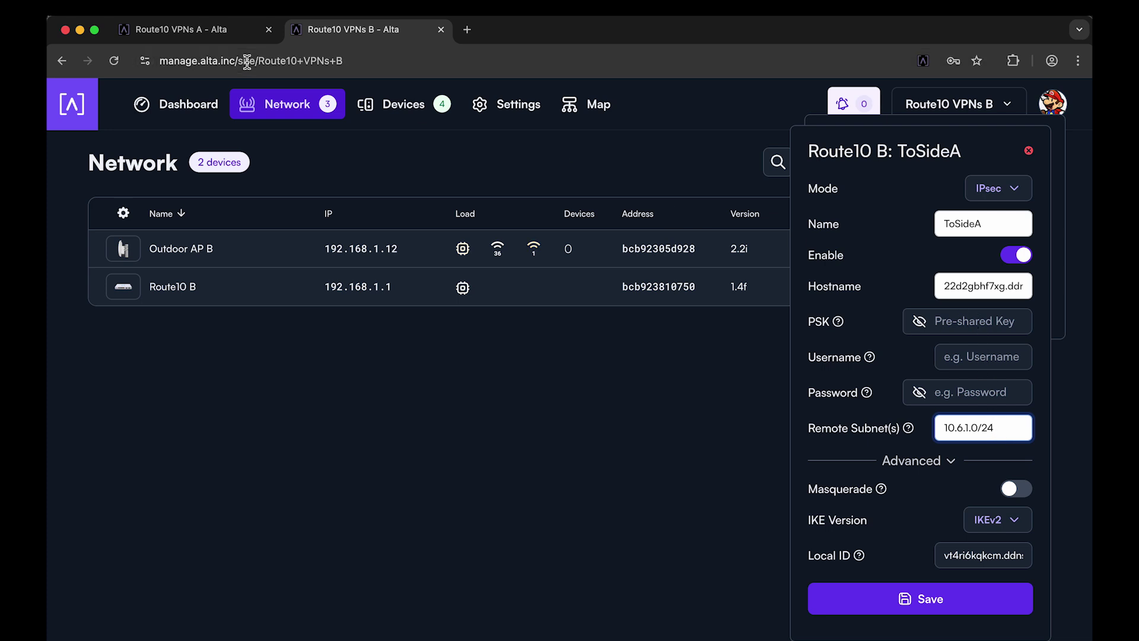
Give ToSideA remote subnet 10.6.1.0/24 and ToSideB's pre-shared key, then save it.
left_click(207, 38)
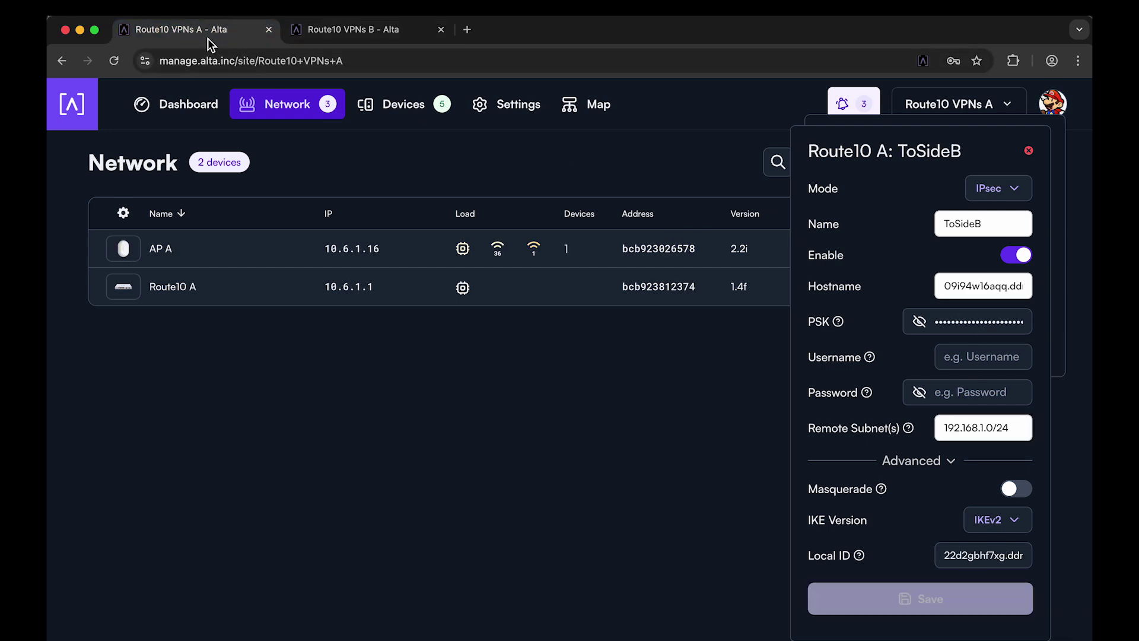
left_click(922, 324)
triple_click(968, 327)
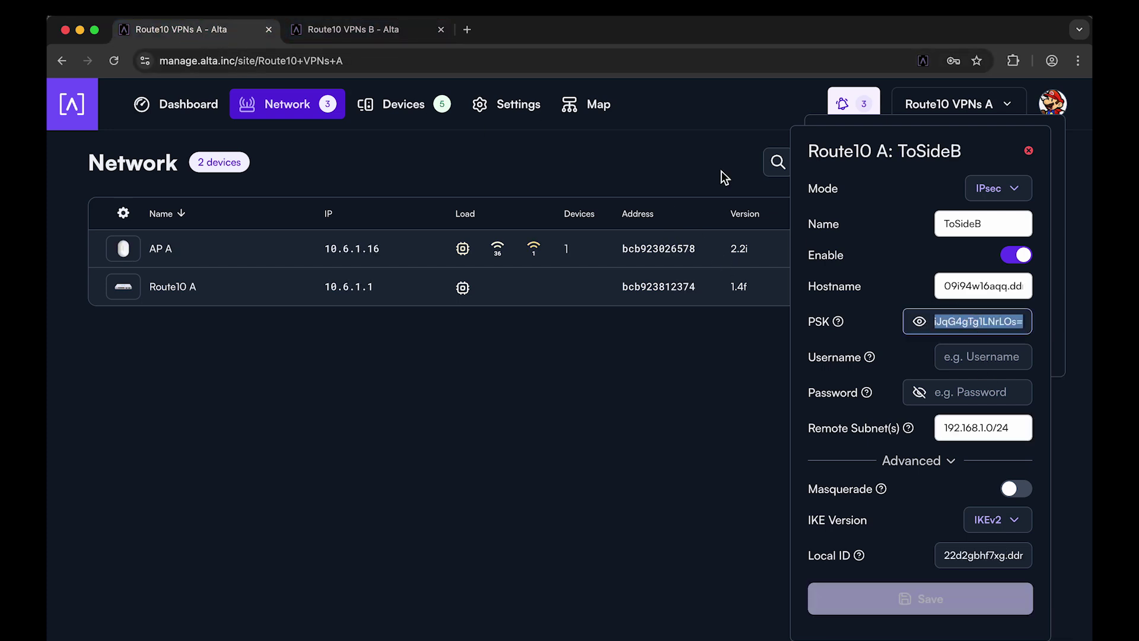
left_click(375, 28)
left_click(967, 323)
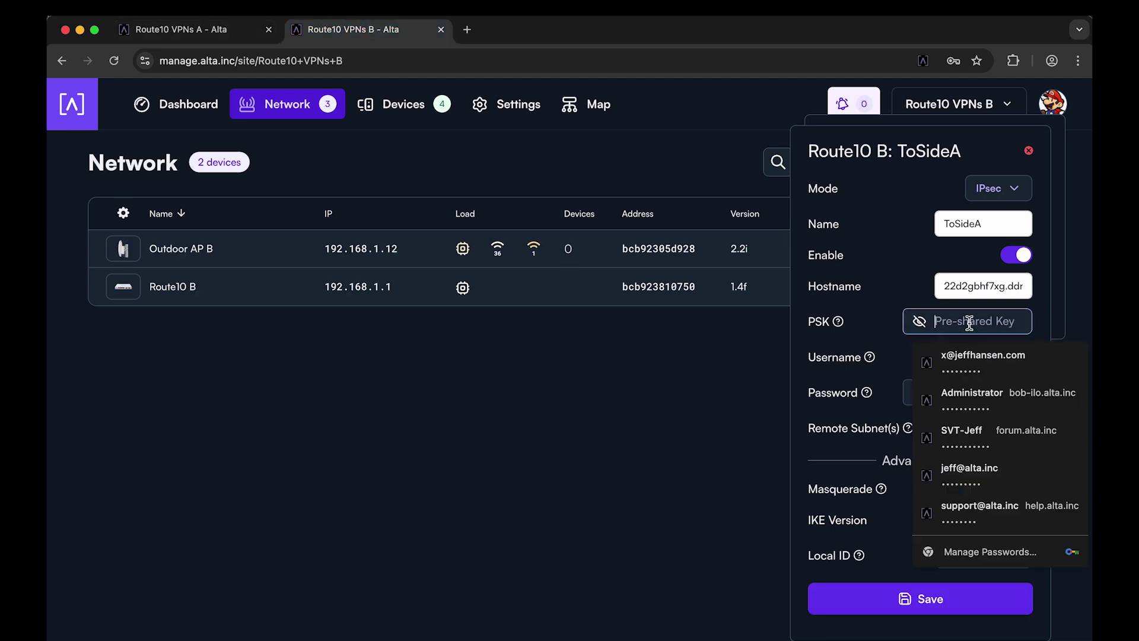
key("super+v")
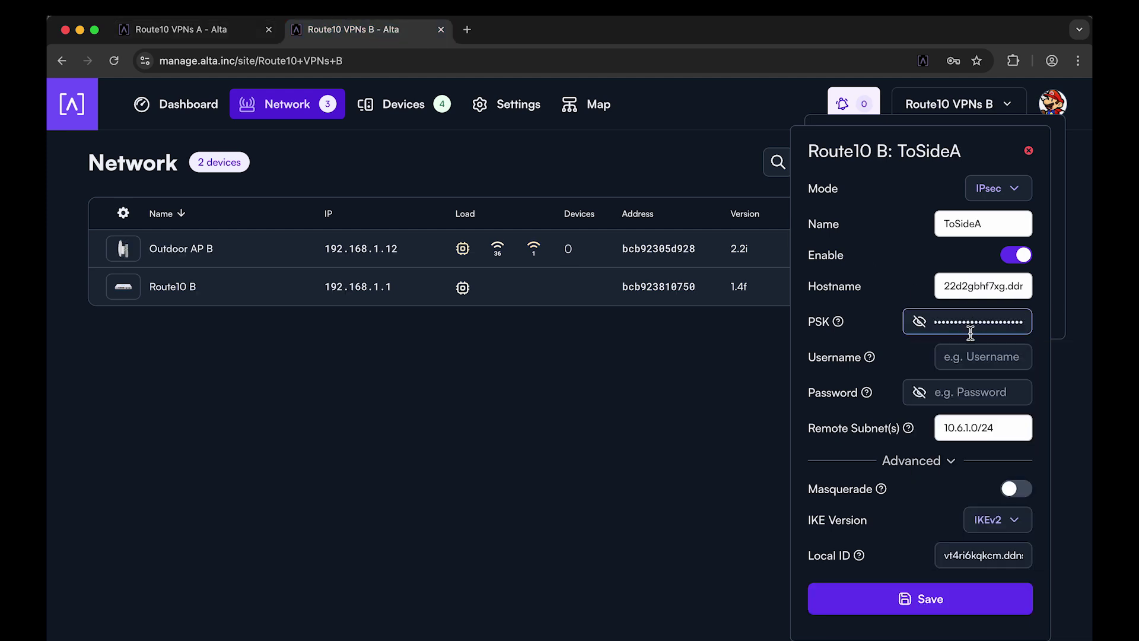
key("Tab")
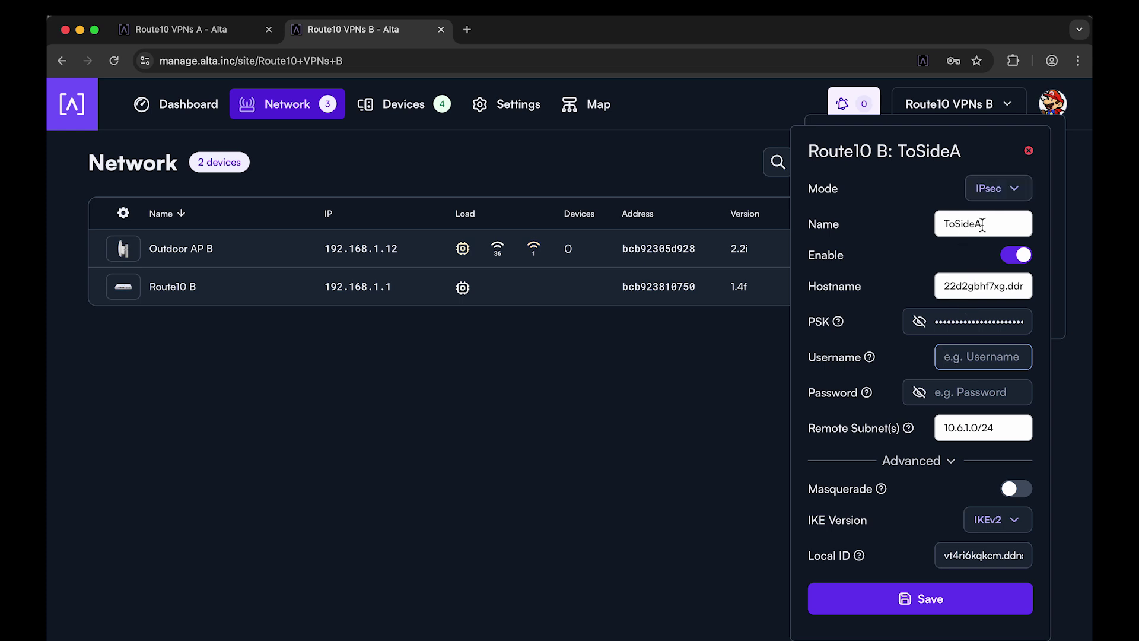
scroll(941, 396, "down", 3)
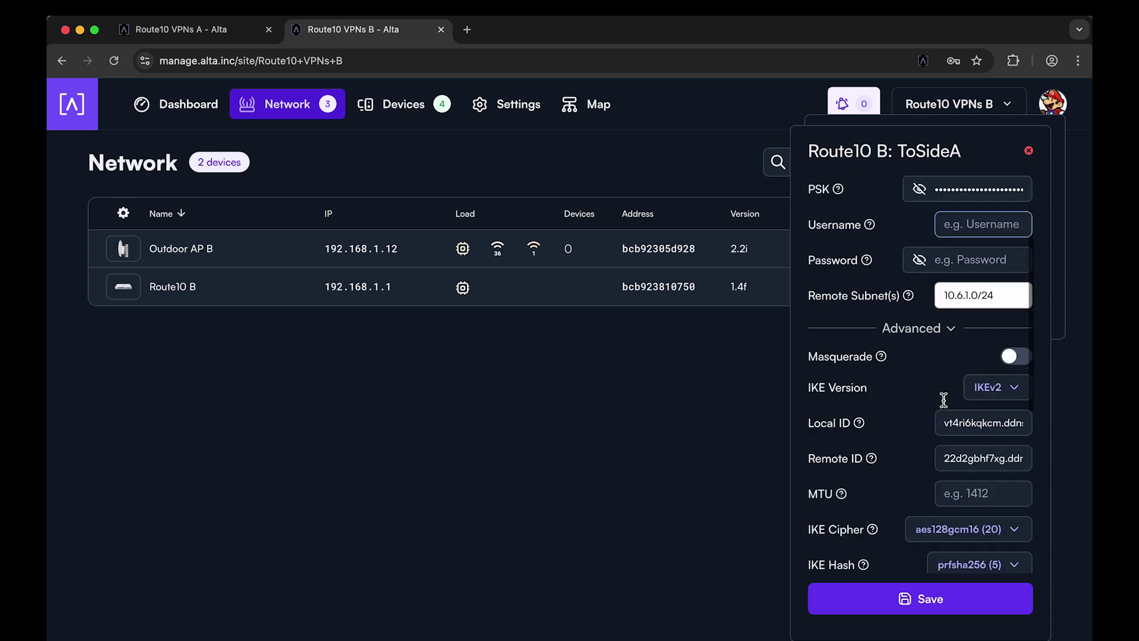
scroll(943, 401, "down", 2)
scroll(945, 406, "down", 3)
scroll(946, 406, "down", 3)
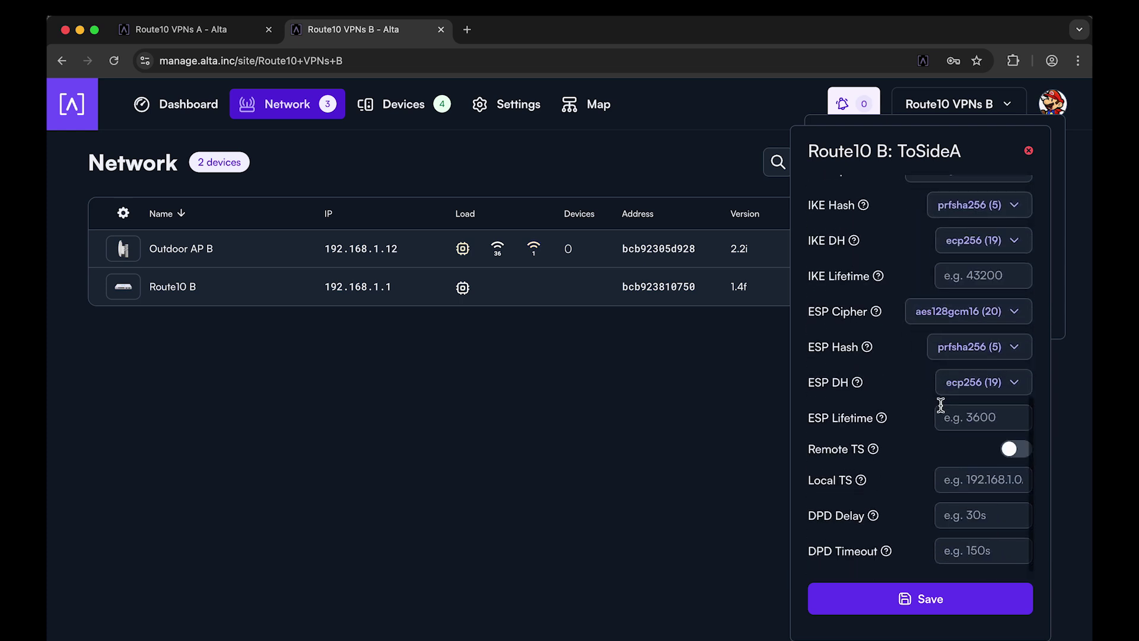
left_click(938, 604)
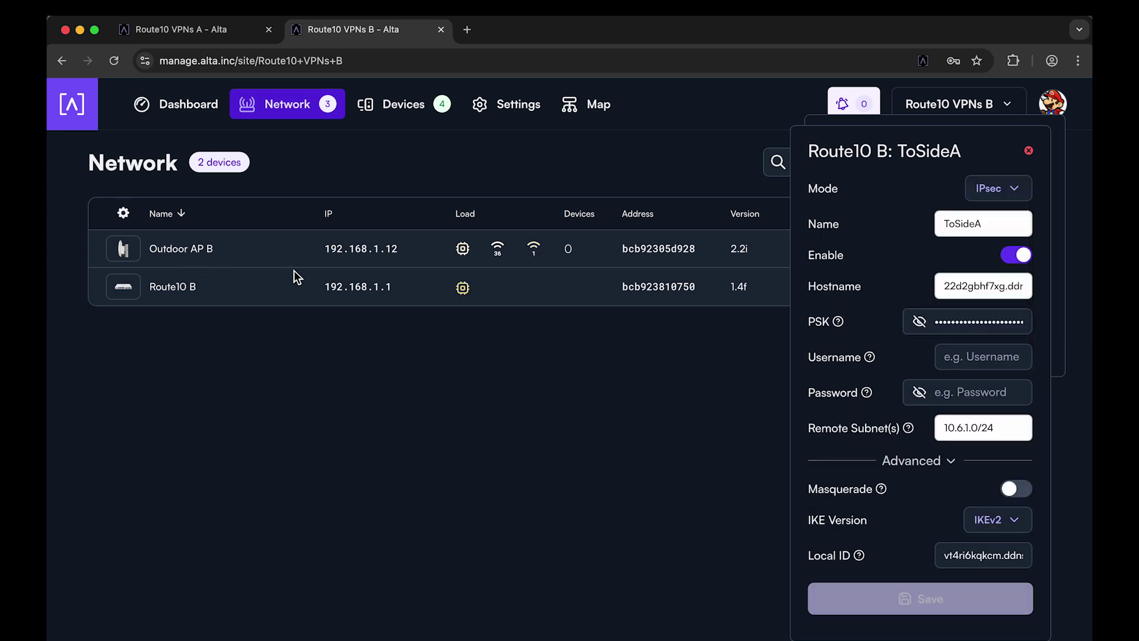
Ping 10.6.1.1 from an Outdoor AP B terminal, stop it, and return to site A.
left_click(187, 257)
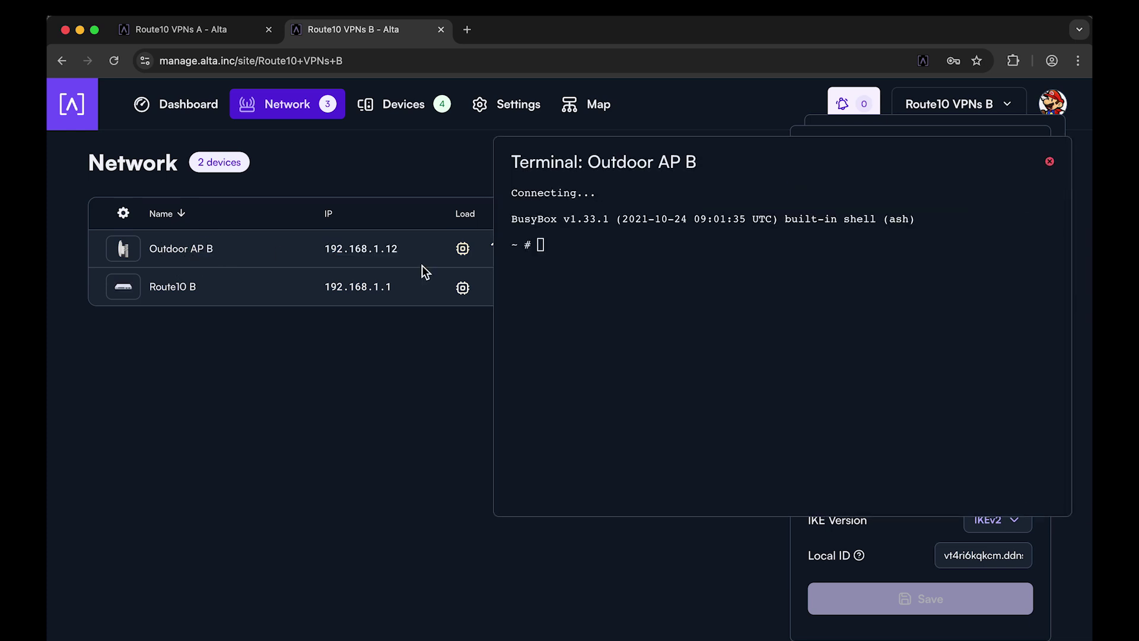
left_click(631, 268)
type("ping 10.")
type("6.1.1")
key("Return")
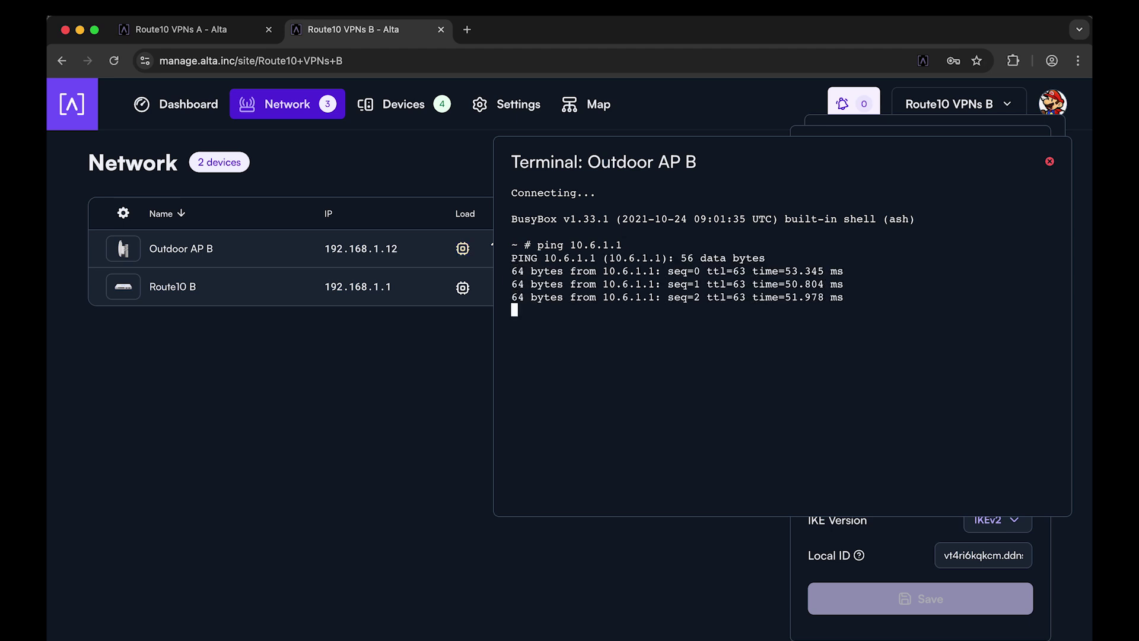
key("ctrl+c")
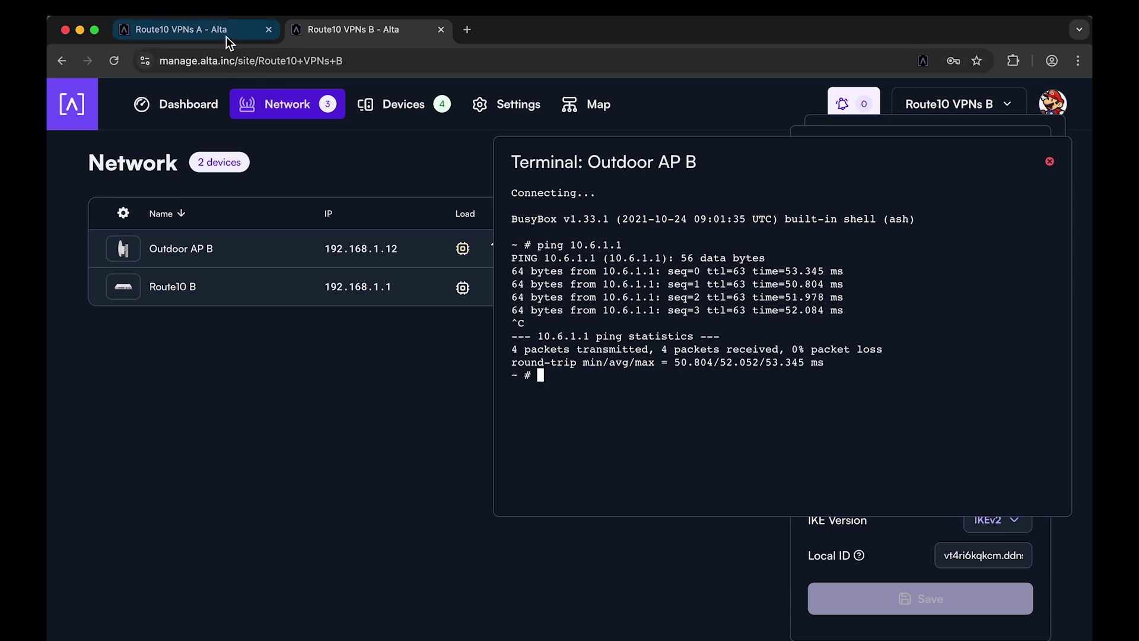
left_click(224, 32)
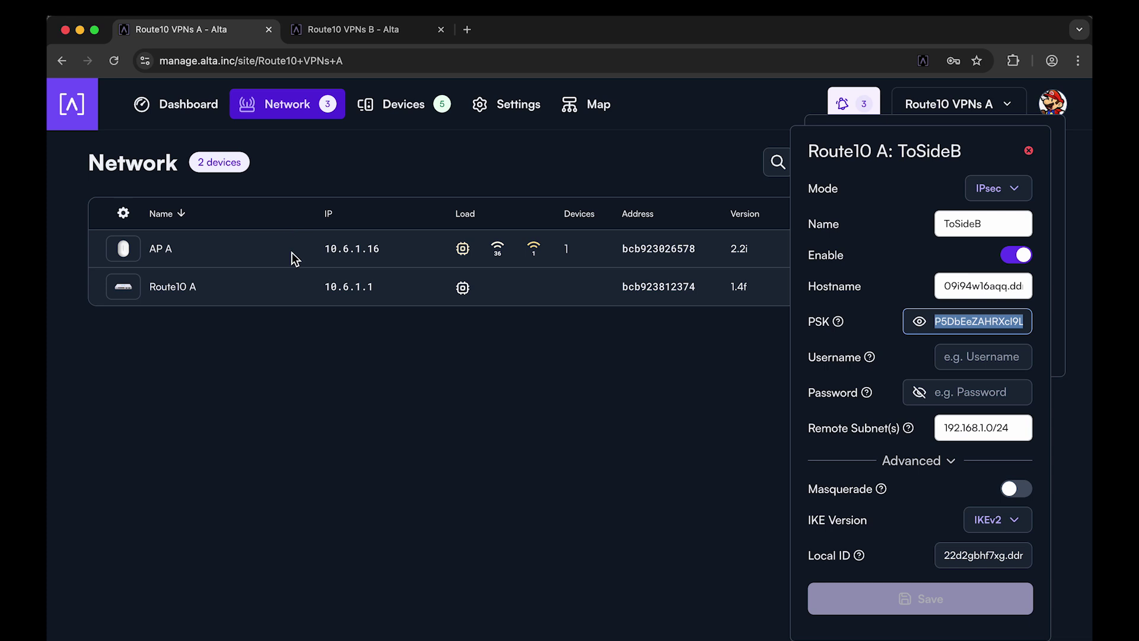
left_click(169, 255)
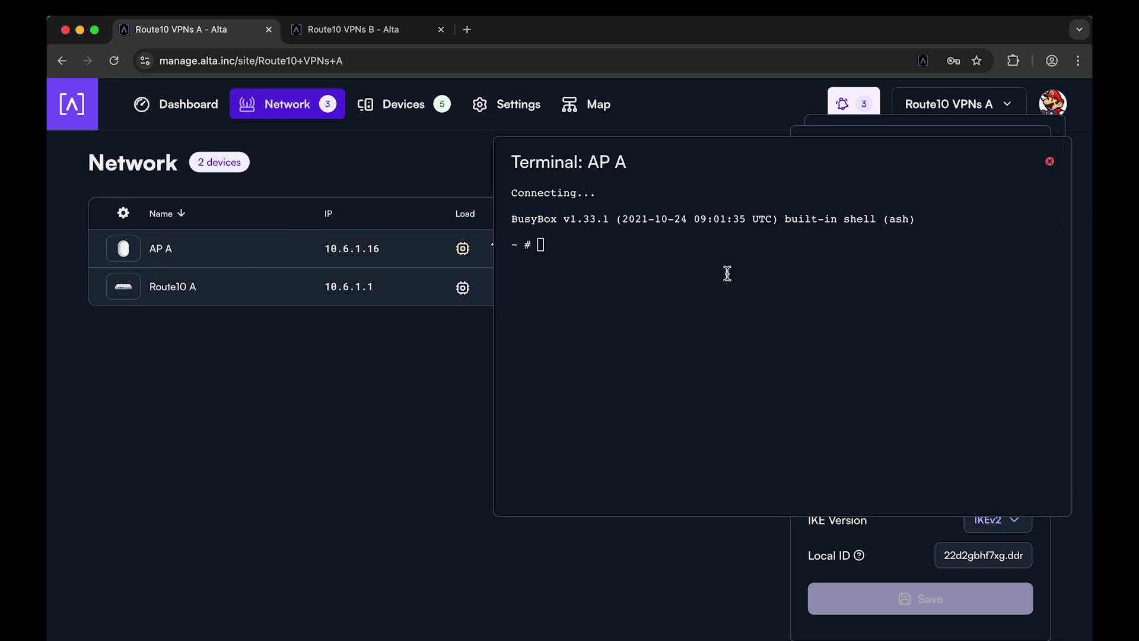
type("ping ")
type("192.168.1.")
type("12")
From AP A's shell, ping 192.168.1.12 and then 192.168.1.1, stopping each run.
key("Return")
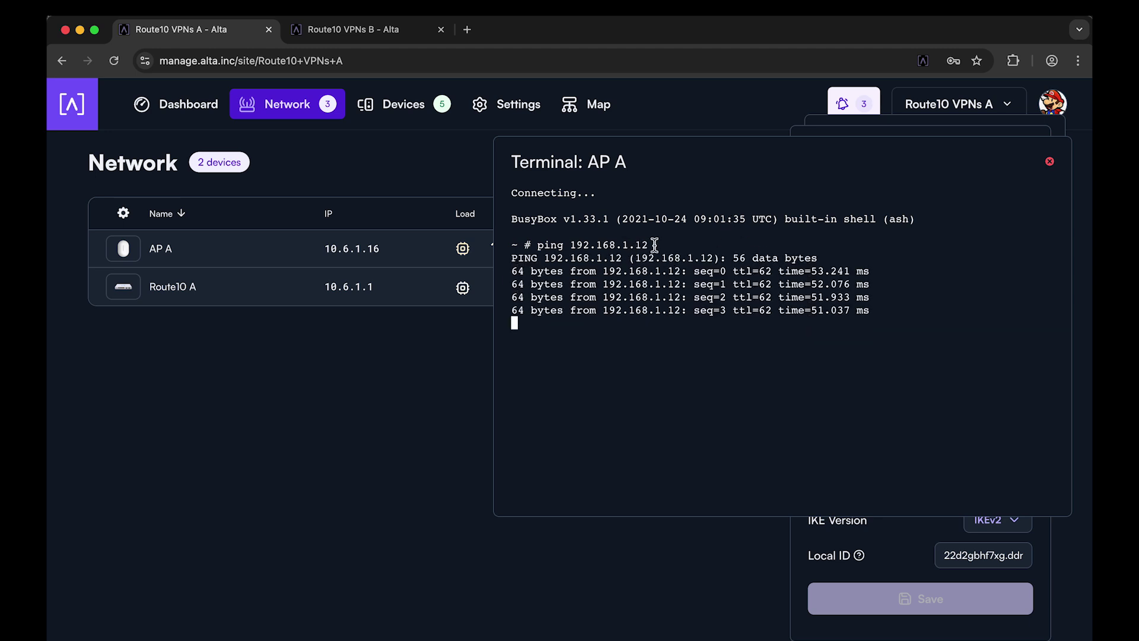
key("ctrl+c")
key("Up")
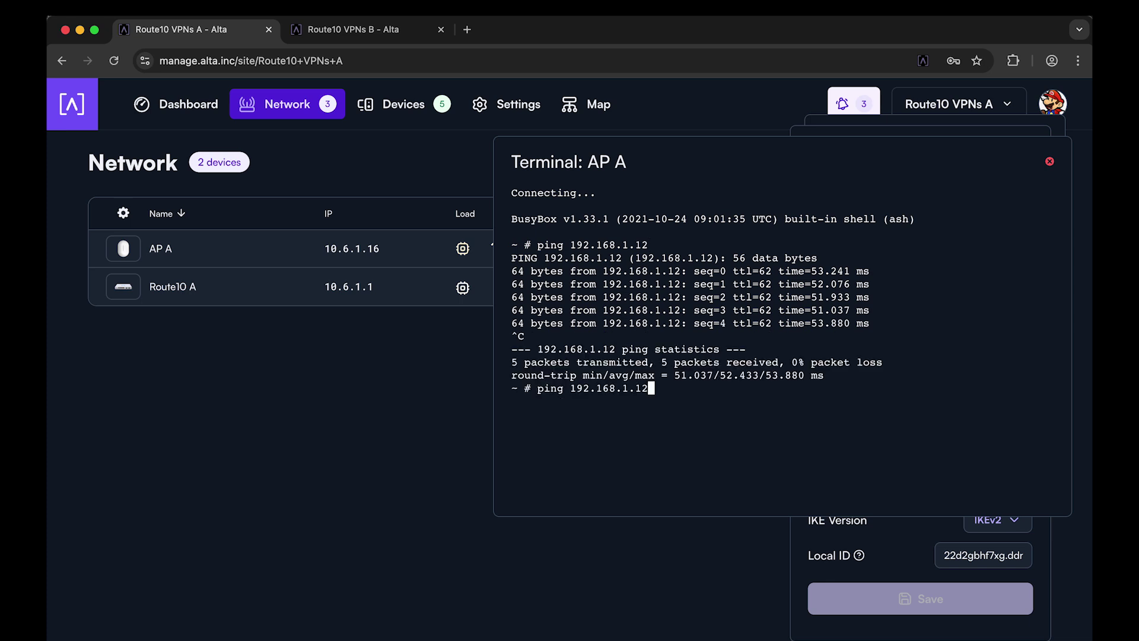
key("BackSpace")
key("Return")
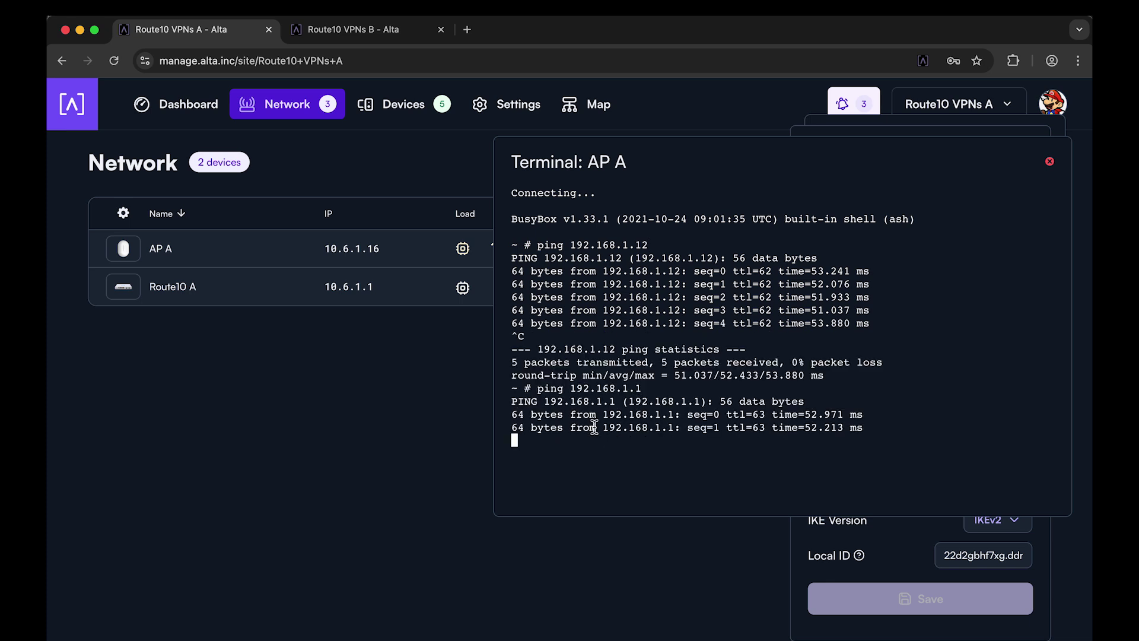
key("ctrl+c")
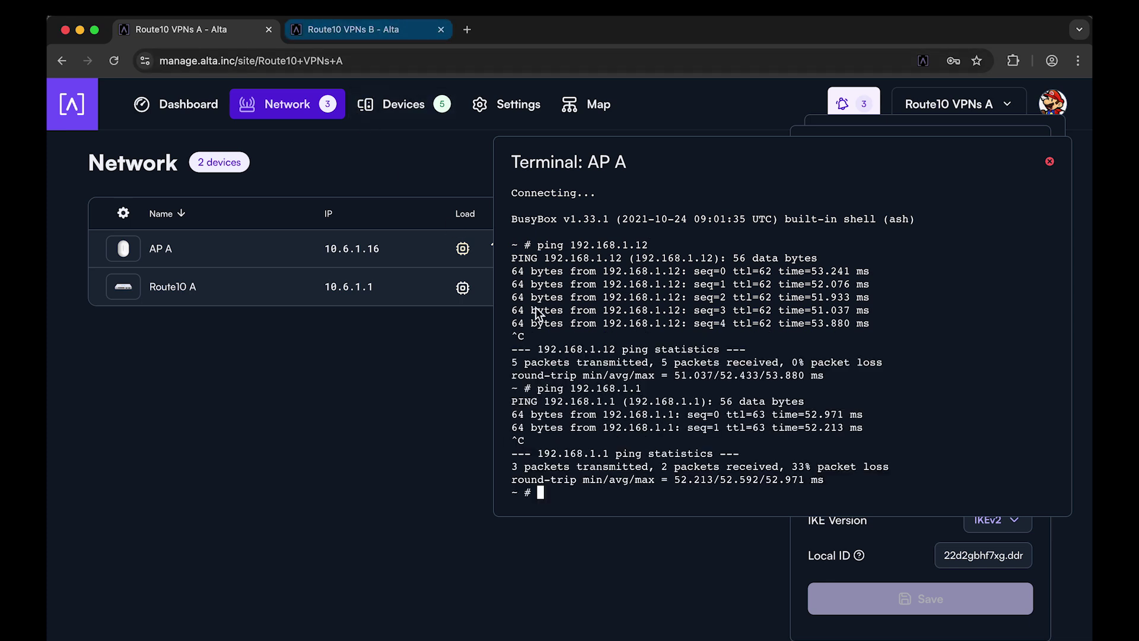
left_click(388, 32, "super")
left_click(374, 34)
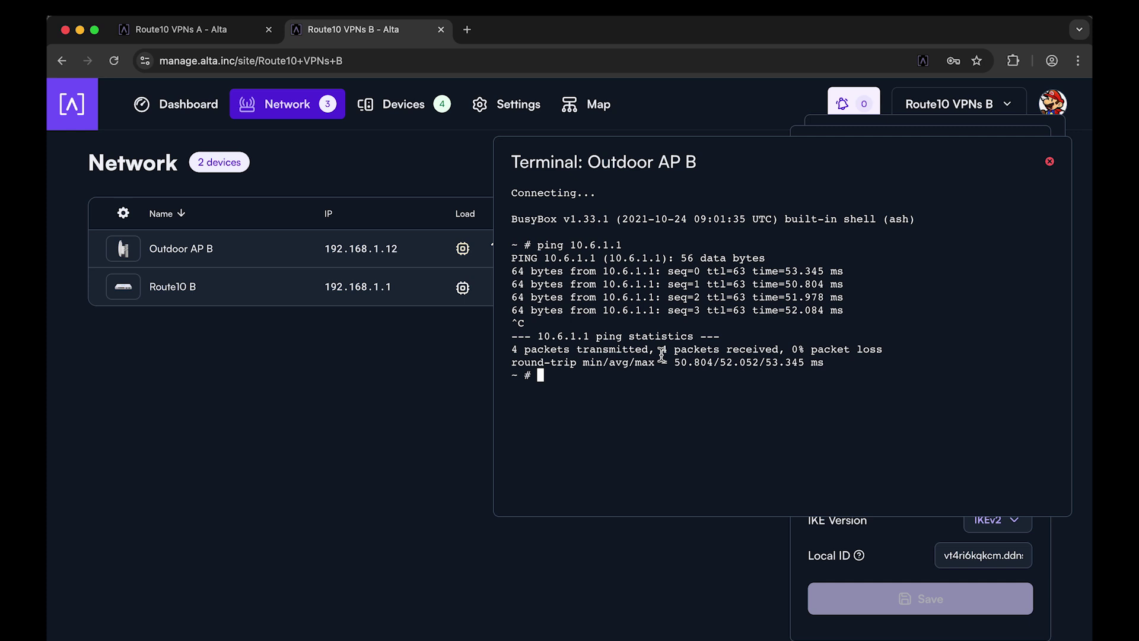
type("ping 10.6.")
type("1.16")
From Outdoor AP B, ping 10.6.1.16 and then 10.6.1.1, then close the shell.
key("Return")
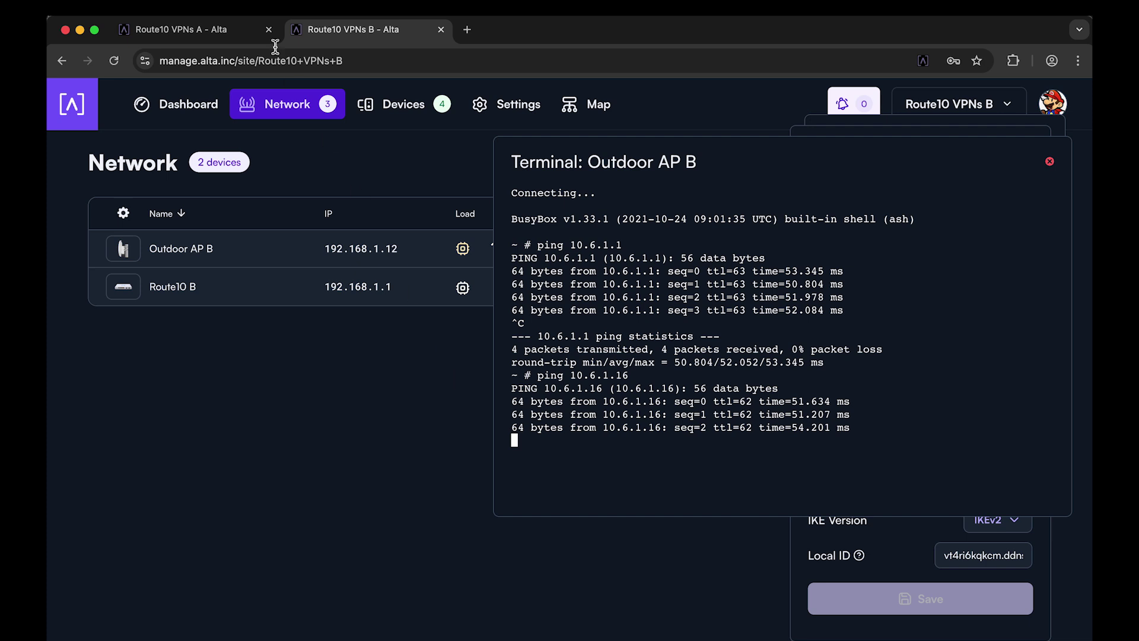
key("ctrl+c")
key("Up")
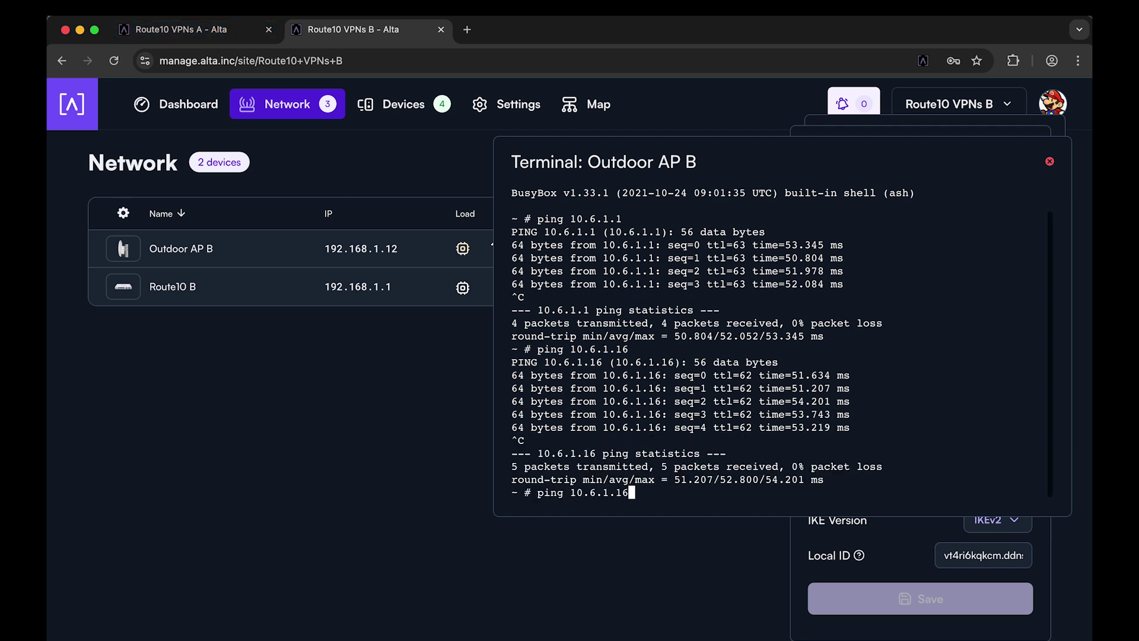
key("BackSpace")
key("Return")
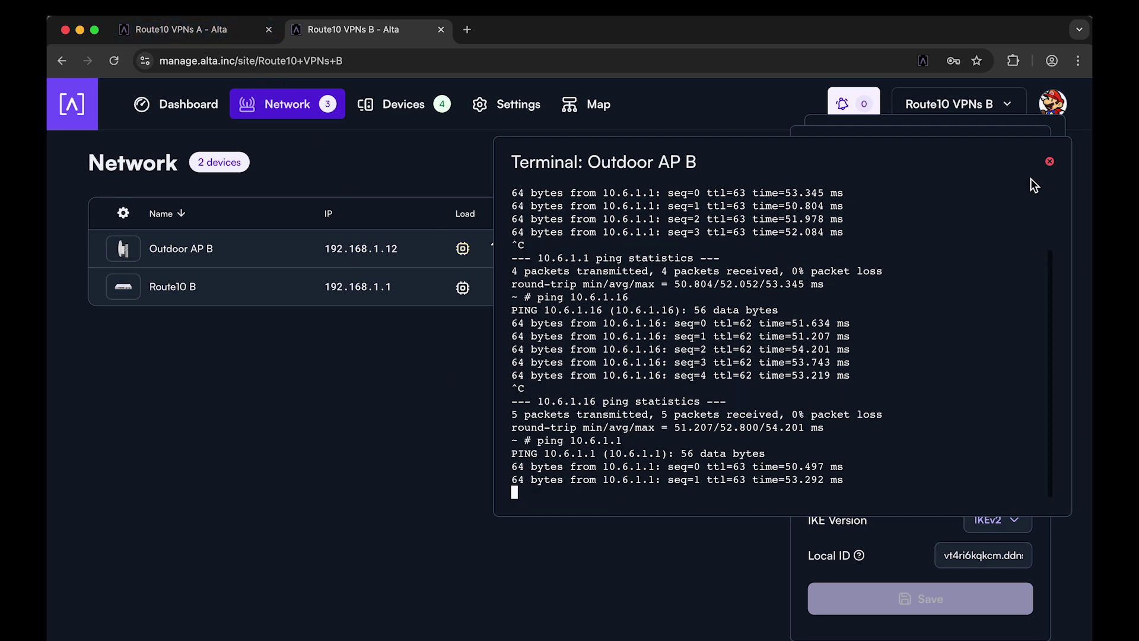
key("ctrl+c")
left_click(1049, 161)
Ping 10.6.1.1 from Route10 B's own shell and stop the failing ping.
left_click(189, 292)
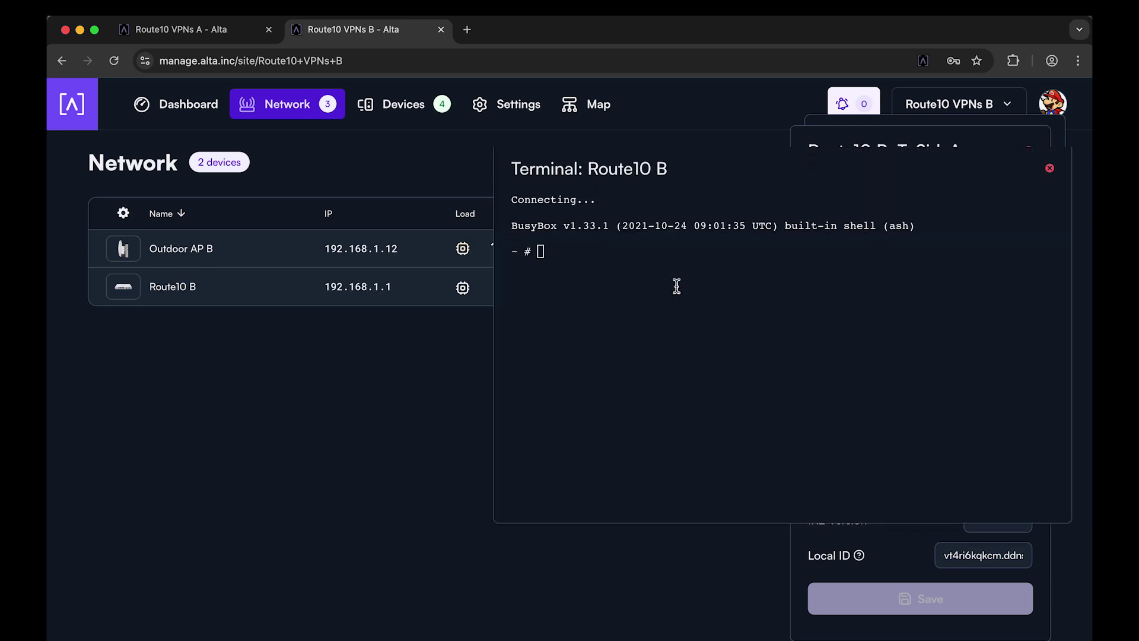
type("ping 10.6.")
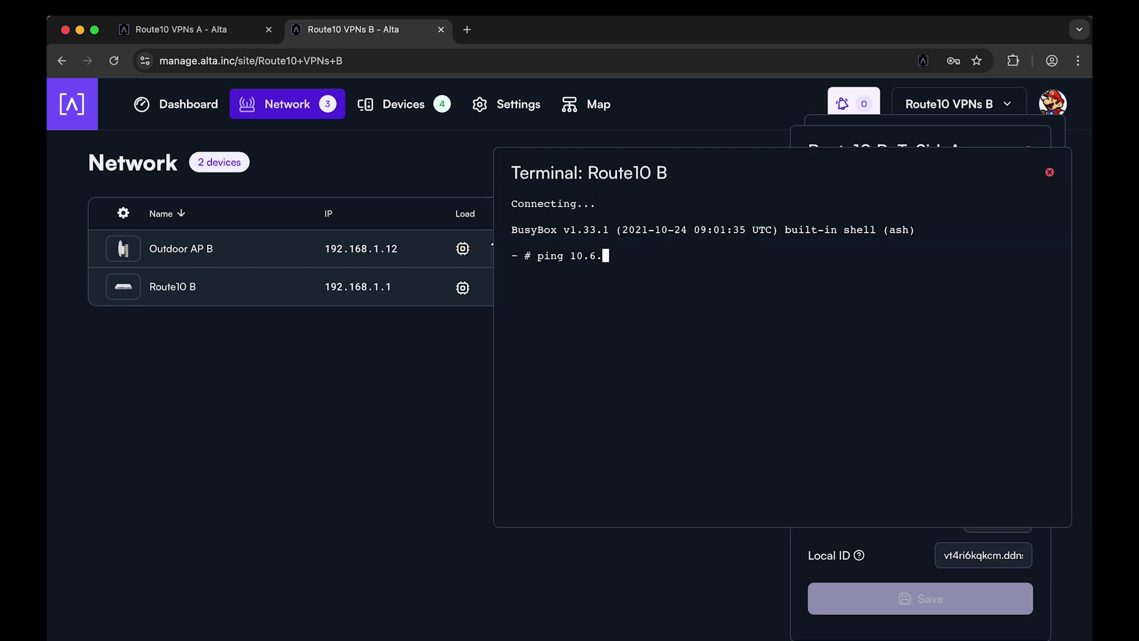
type("1.1")
key("Return")
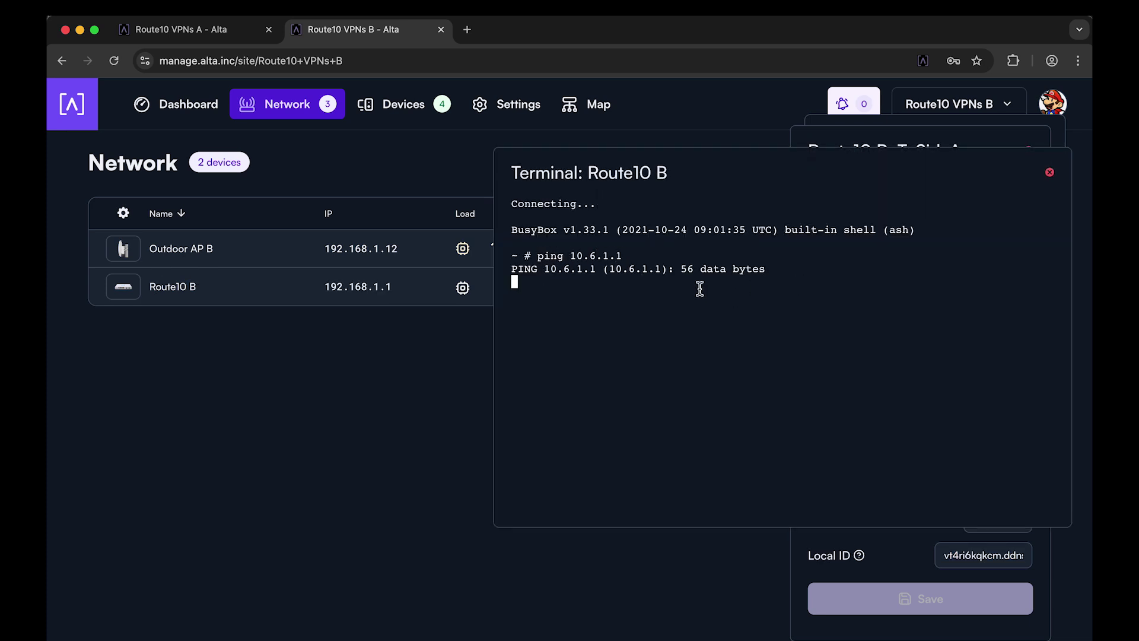
left_click_drag(595, 257, 629, 280)
left_click(645, 285)
key("ctrl+c")
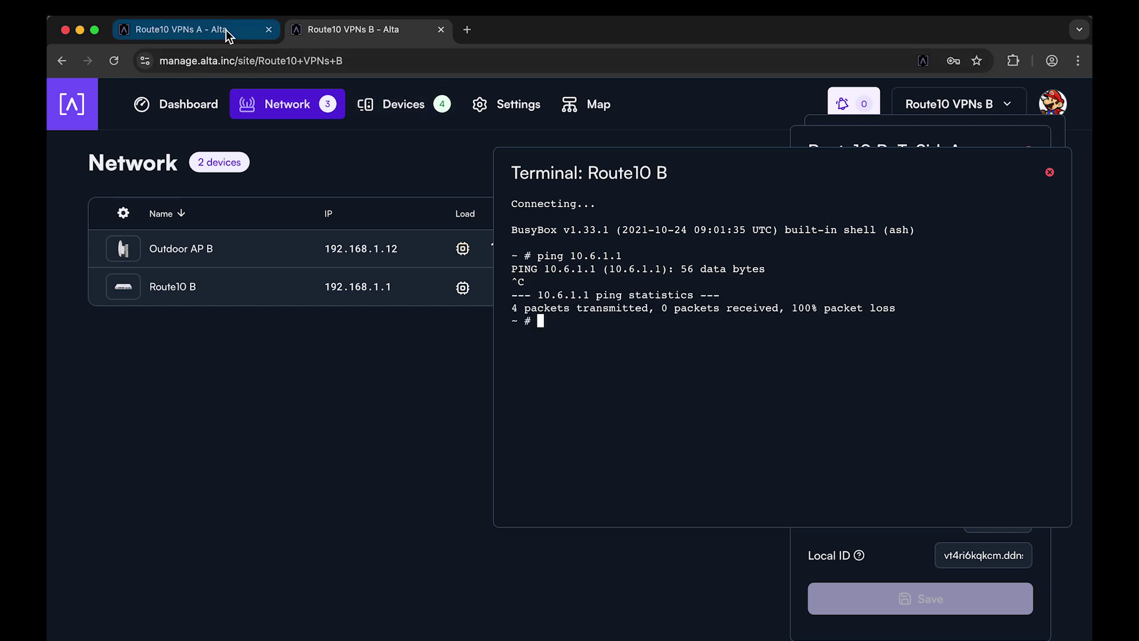
left_click(227, 29)
type("pin")
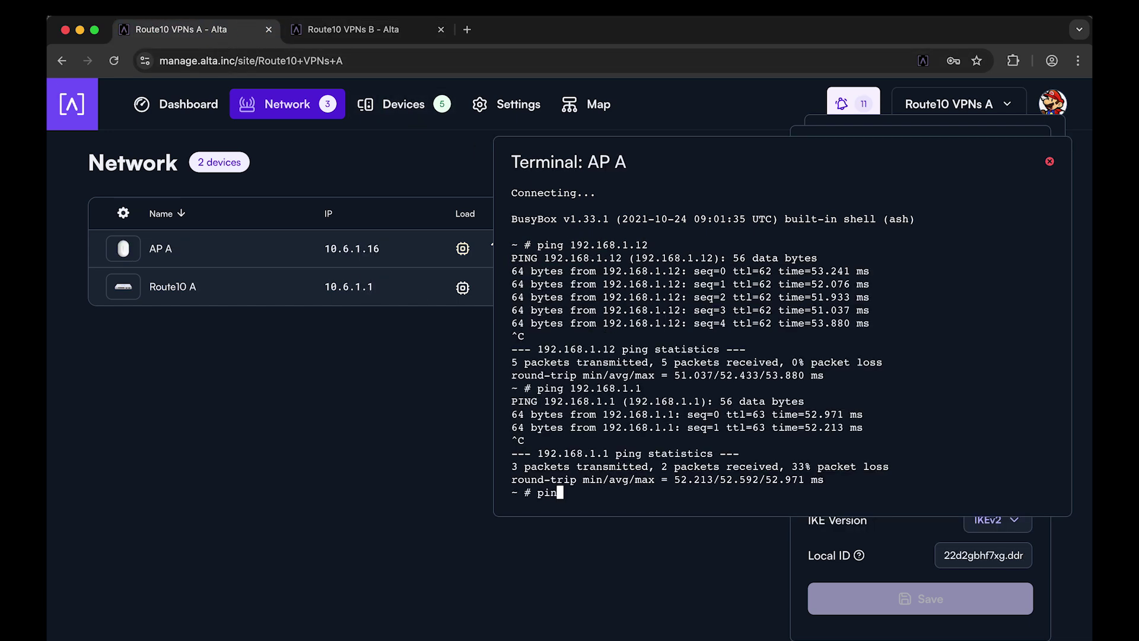
type("g 192.168.")
type("1.1")
Ping 192.168.1.1 from AP A and from Route10 A's shell, closing each shell.
key("Return")
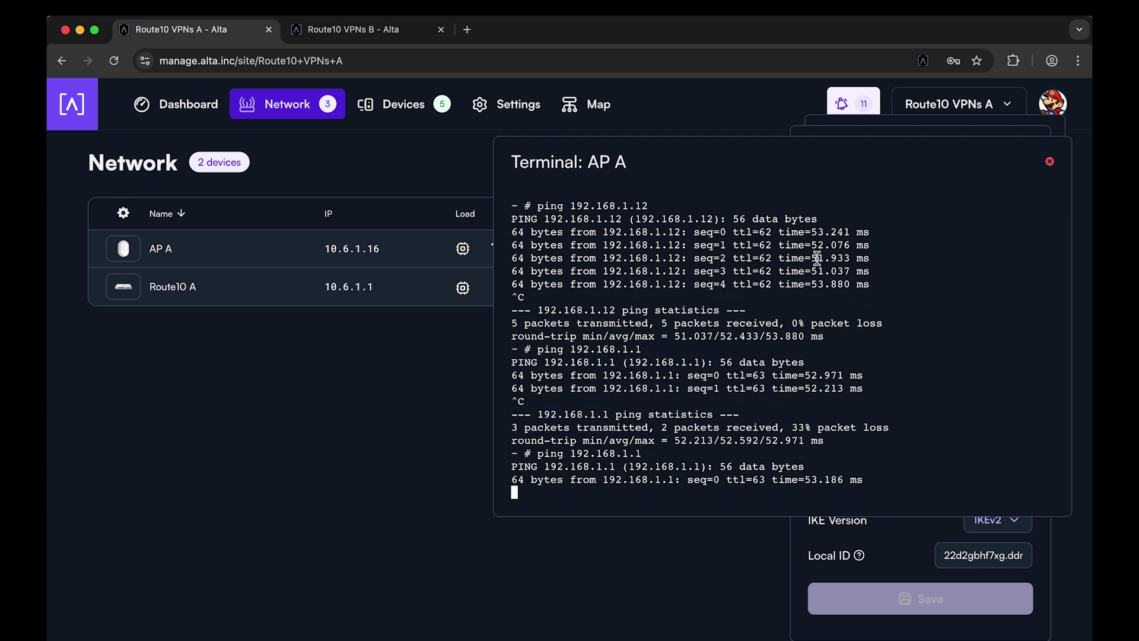
key("ctrl+c")
left_click(1049, 161)
left_click(176, 293)
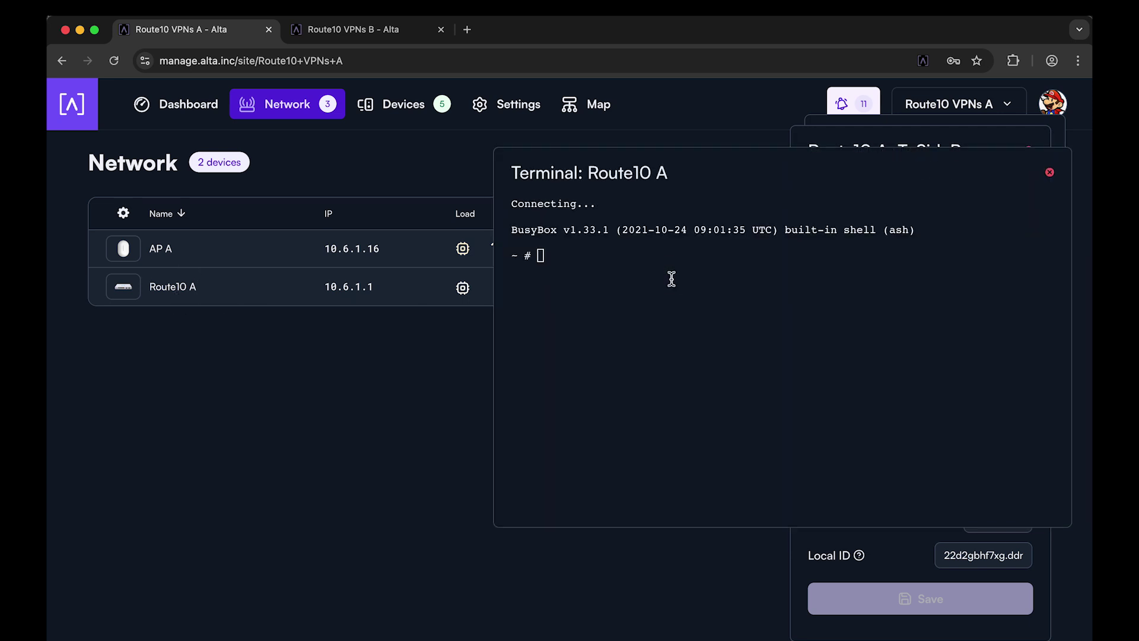
type("ping 192.168.1.1")
key("Return")
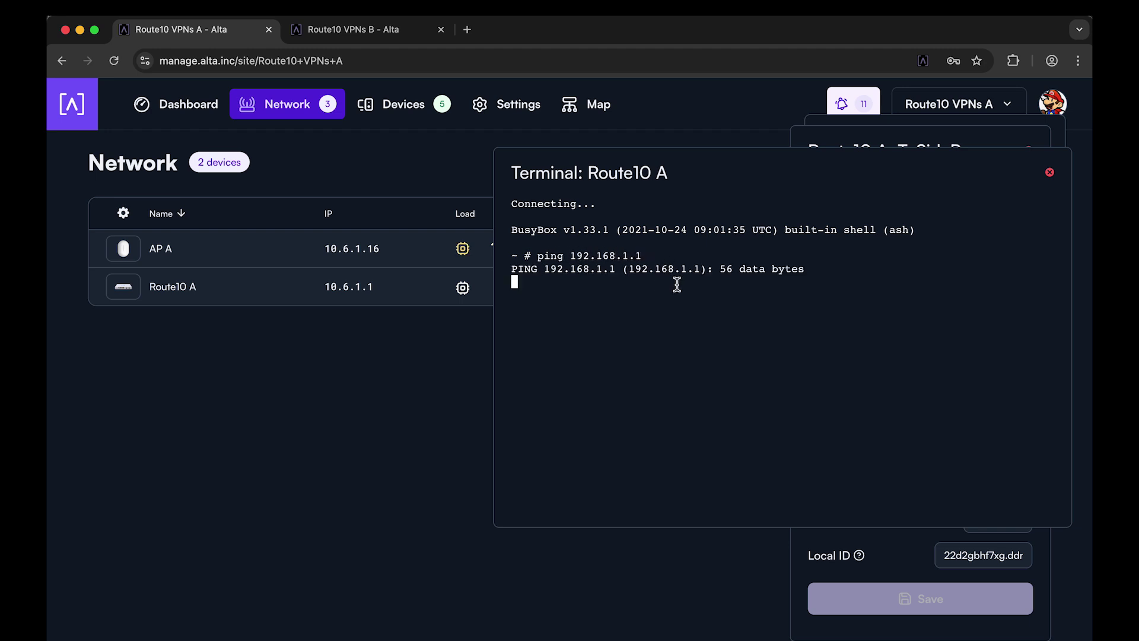
key("ctrl+c")
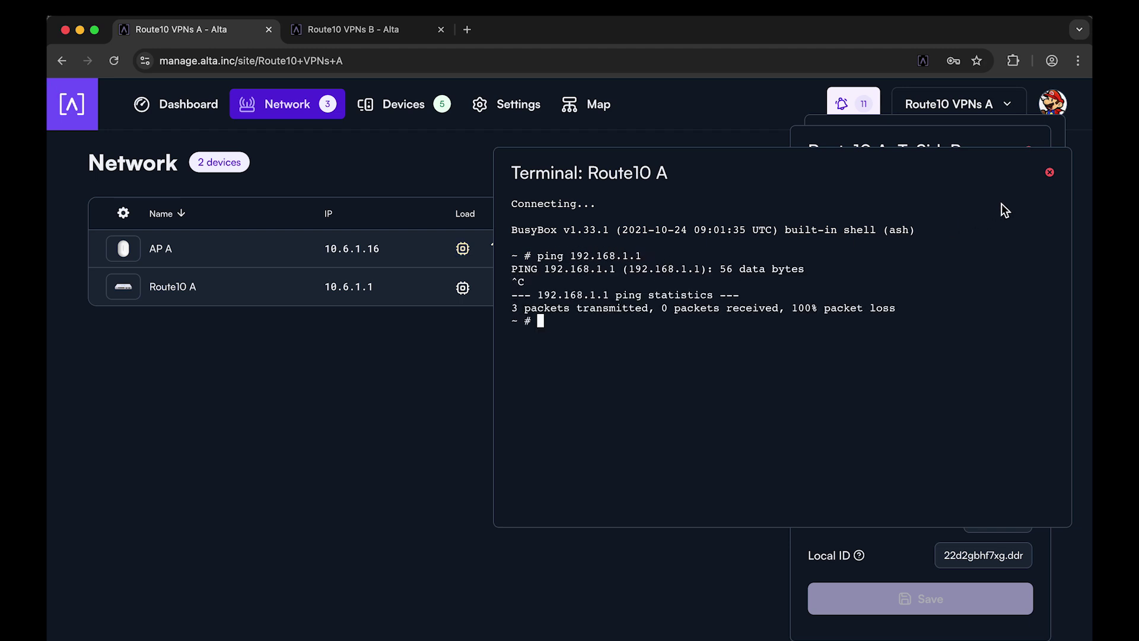
left_click(1049, 173)
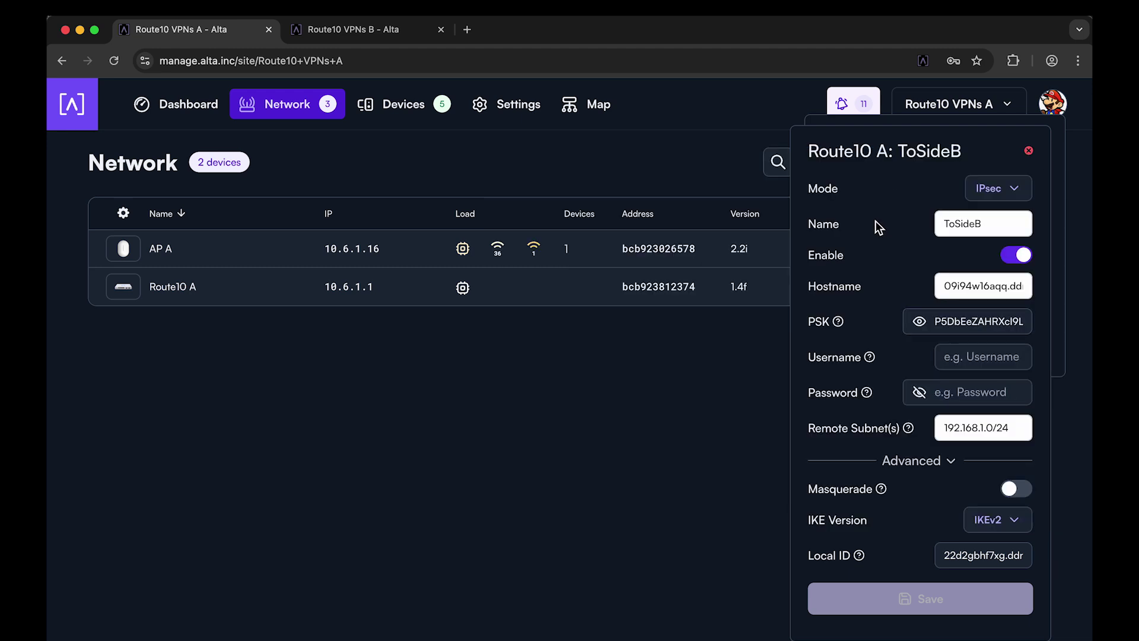